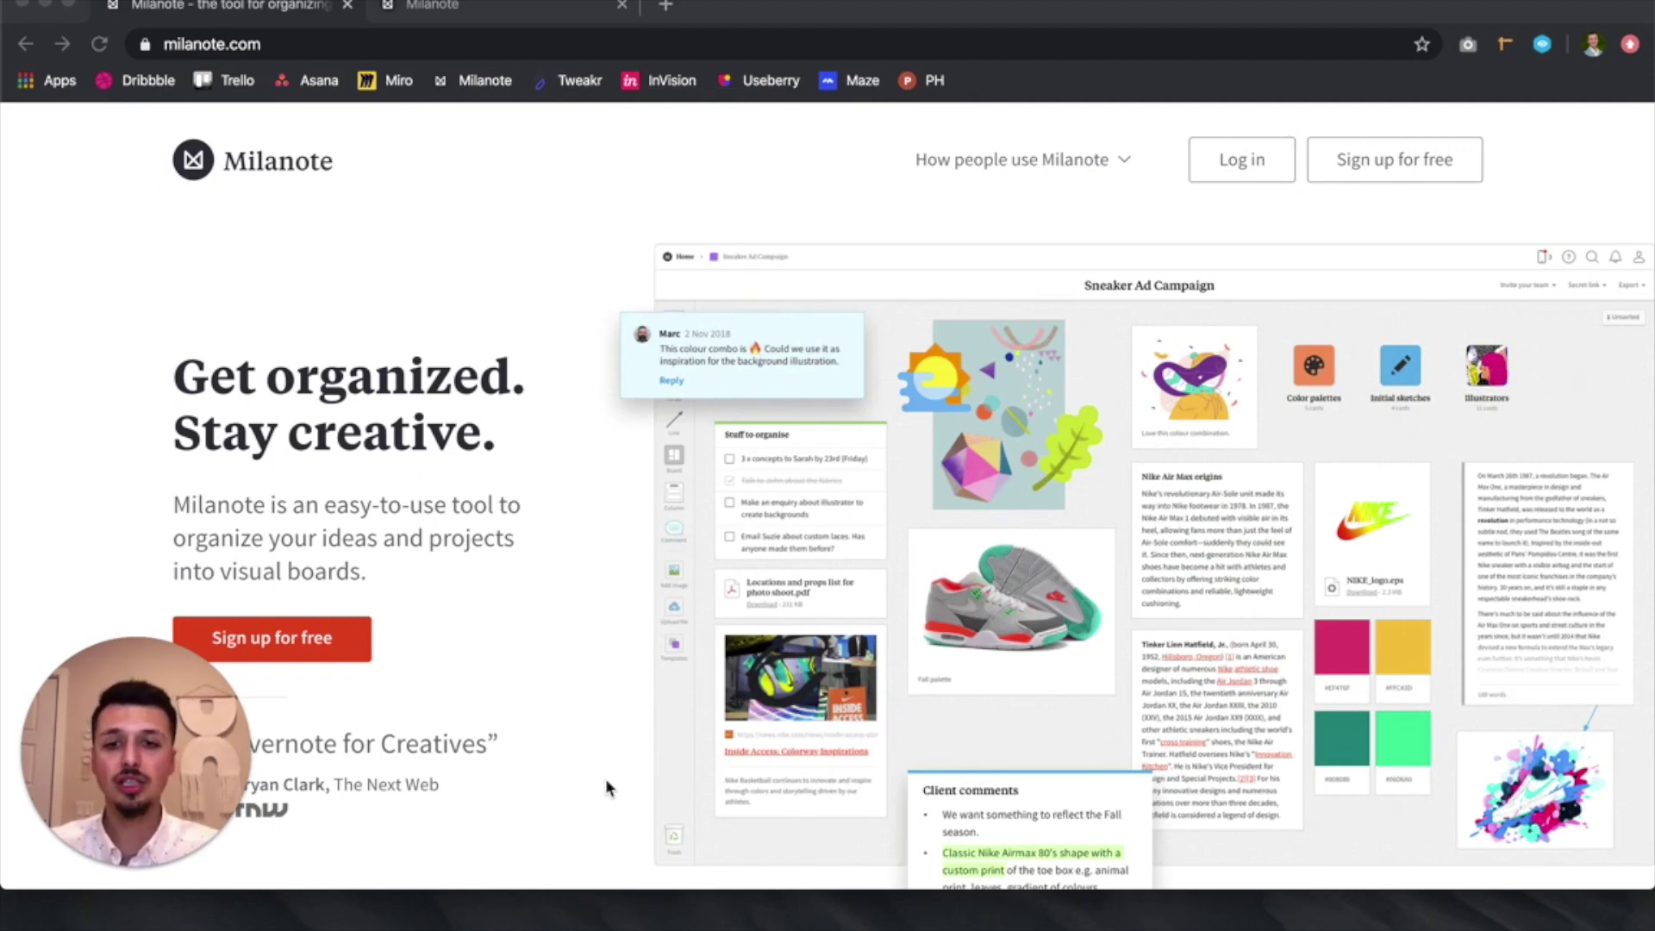
Scroll down past the Industrial design example board to the 'Share with your team' section
{"action": "scroll", "coordinate": [639, 614], "scroll_direction": "down", "scroll_amount": 2}
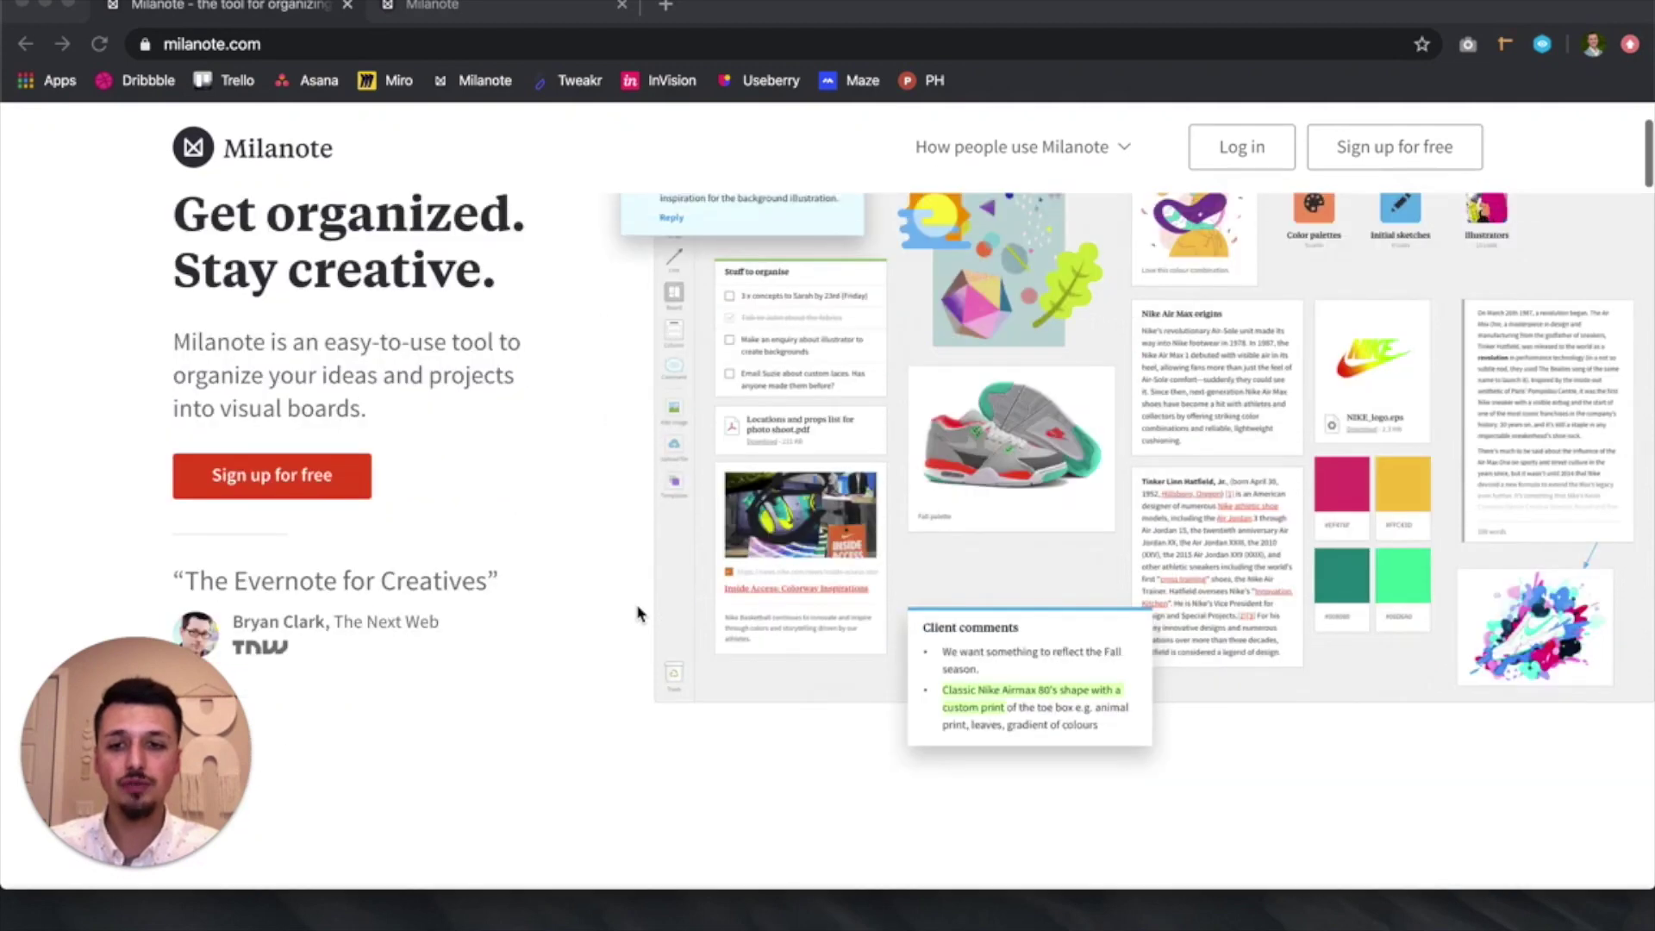
{"action": "scroll", "coordinate": [682, 357], "scroll_direction": "up", "scroll_amount": 2}
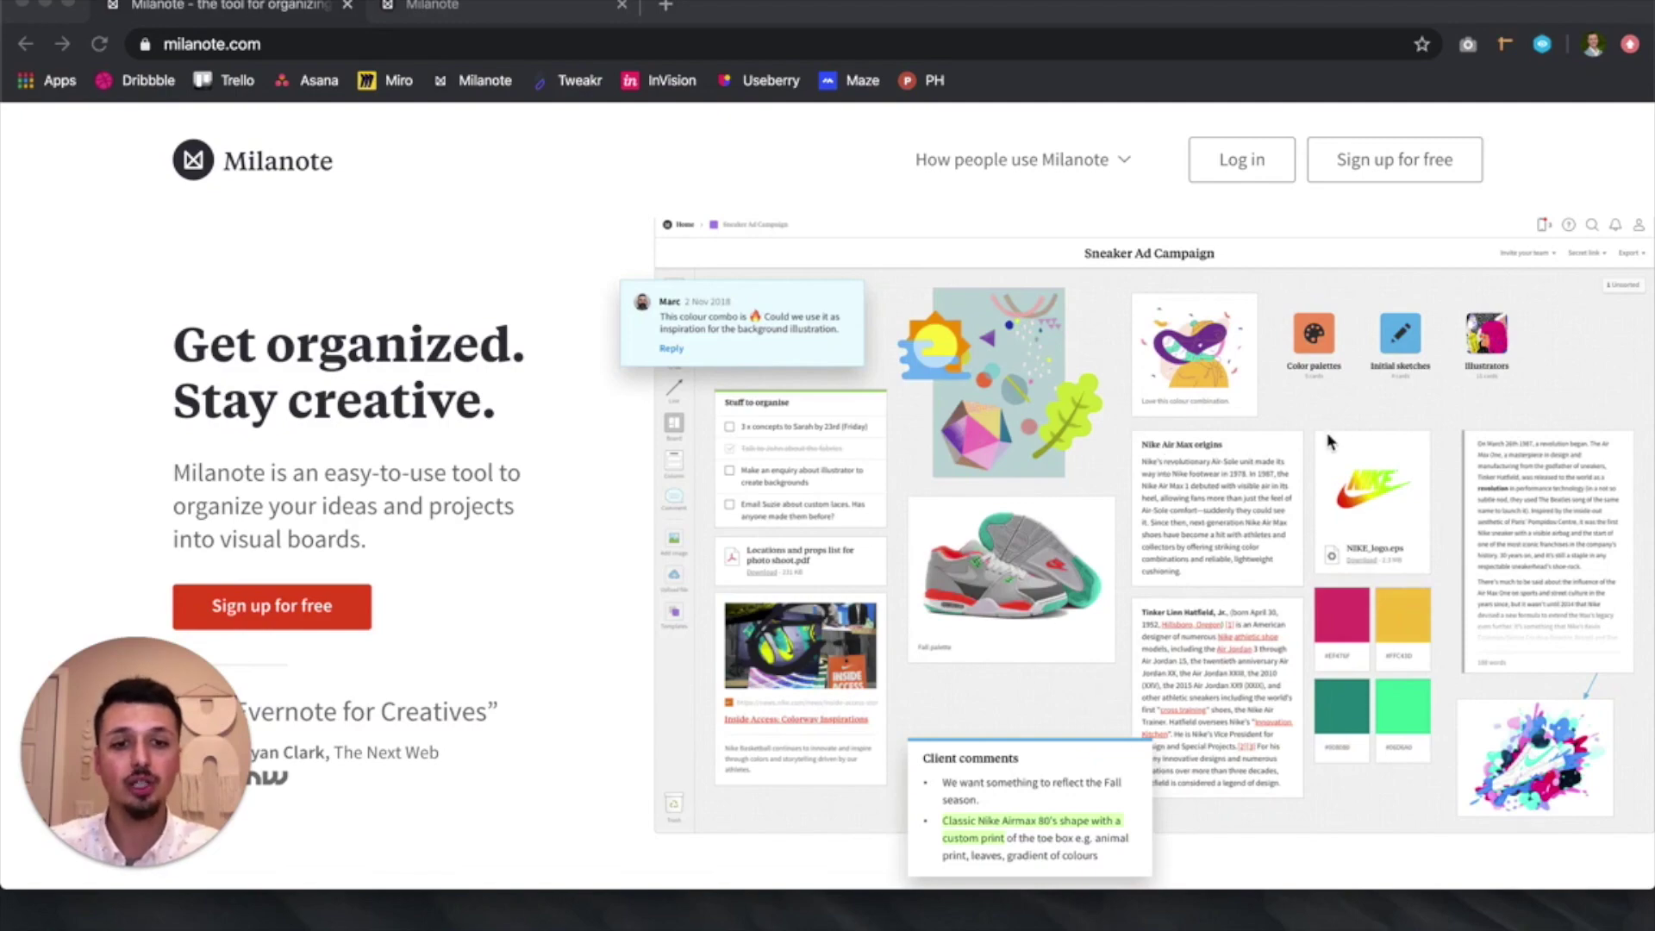
{"action": "scroll", "coordinate": [1328, 440], "scroll_direction": "down", "scroll_amount": 15}
{"action": "scroll", "coordinate": [1328, 438], "scroll_direction": "down", "scroll_amount": 6}
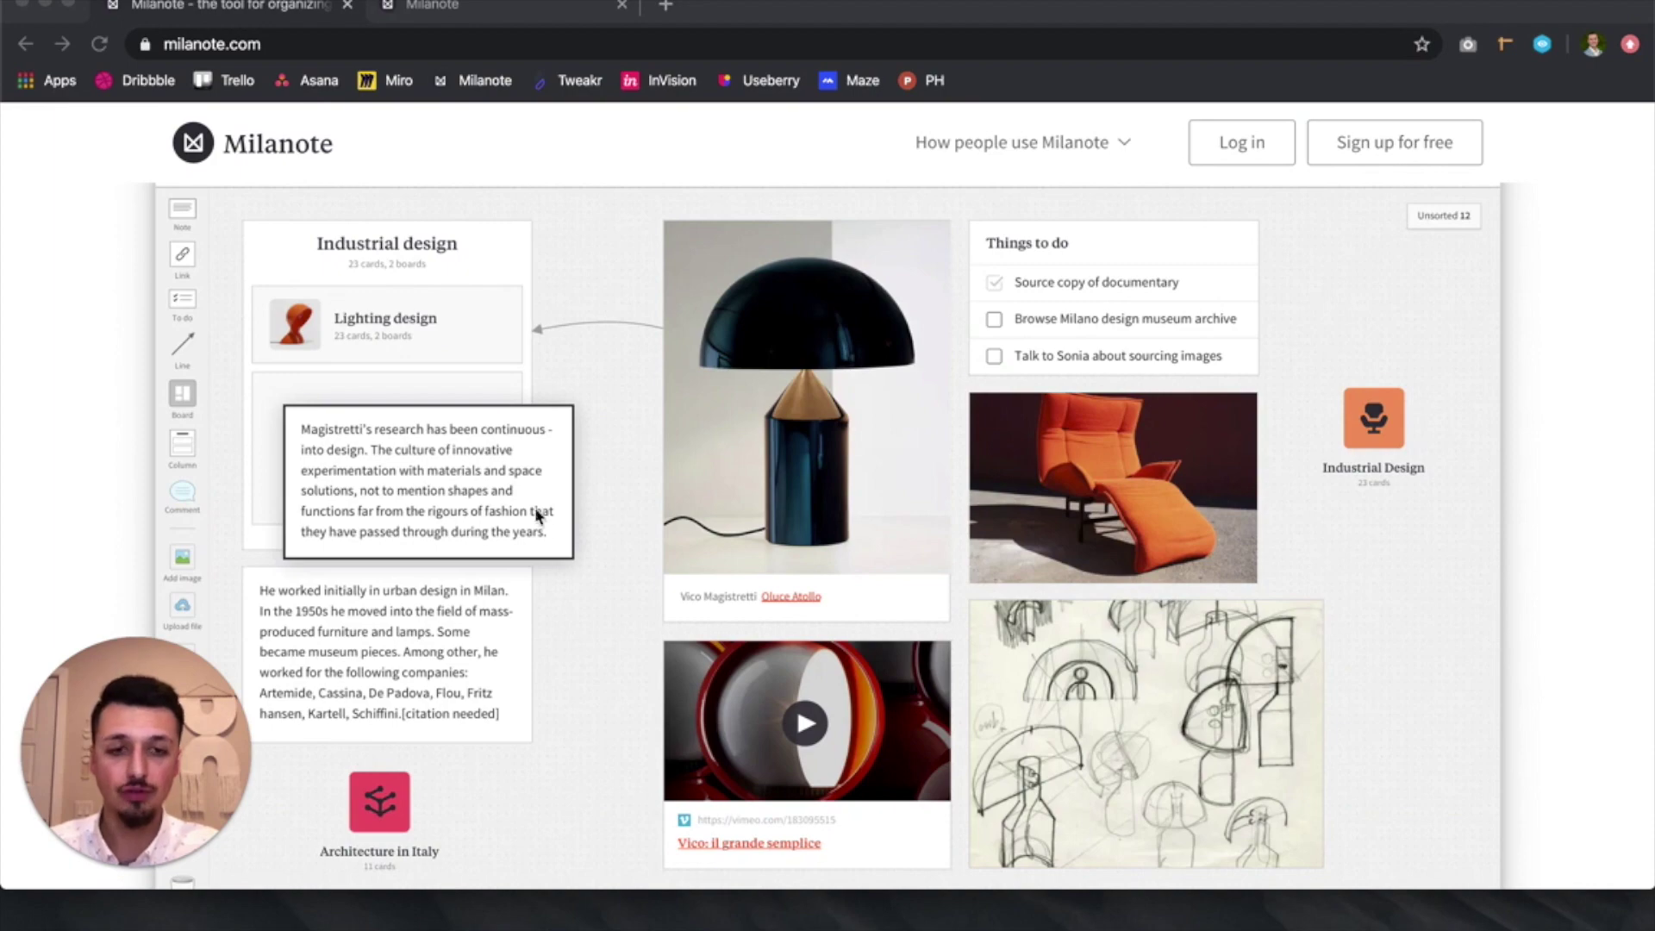
{"action": "scroll", "coordinate": [545, 524], "scroll_direction": "down", "scroll_amount": 10}
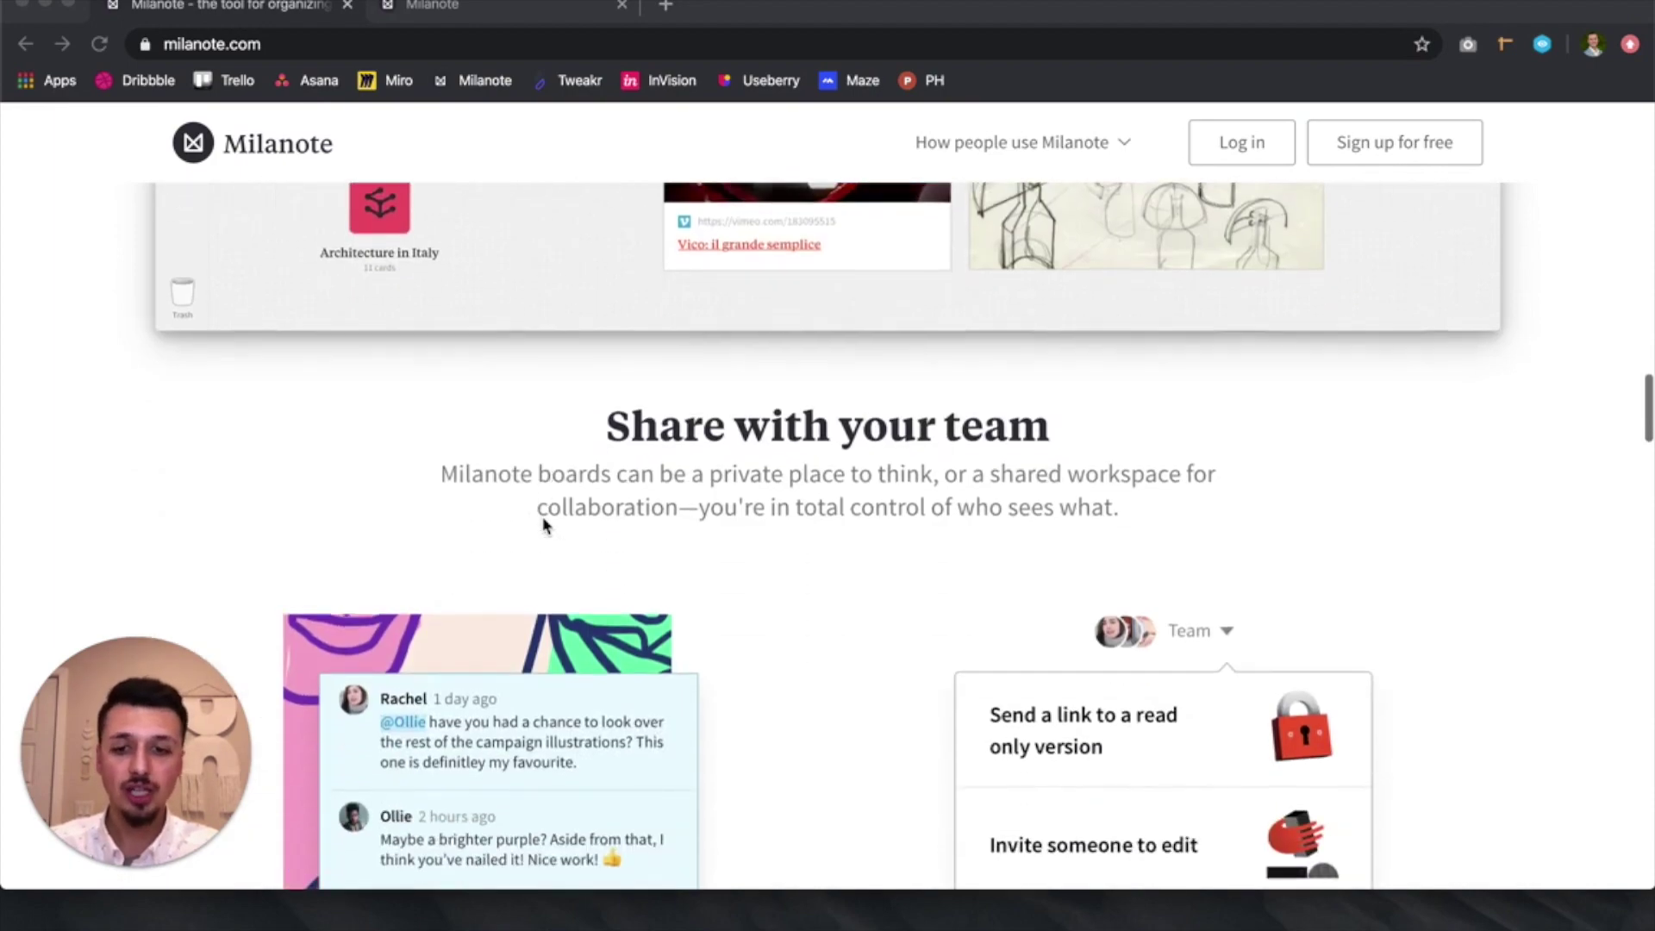
Scroll past the designers section and testimonials to the footer's uses by profession, team and technique
{"action": "scroll", "coordinate": [545, 524], "scroll_direction": "up", "scroll_amount": 1}
{"action": "scroll", "coordinate": [545, 525], "scroll_direction": "down", "scroll_amount": 1}
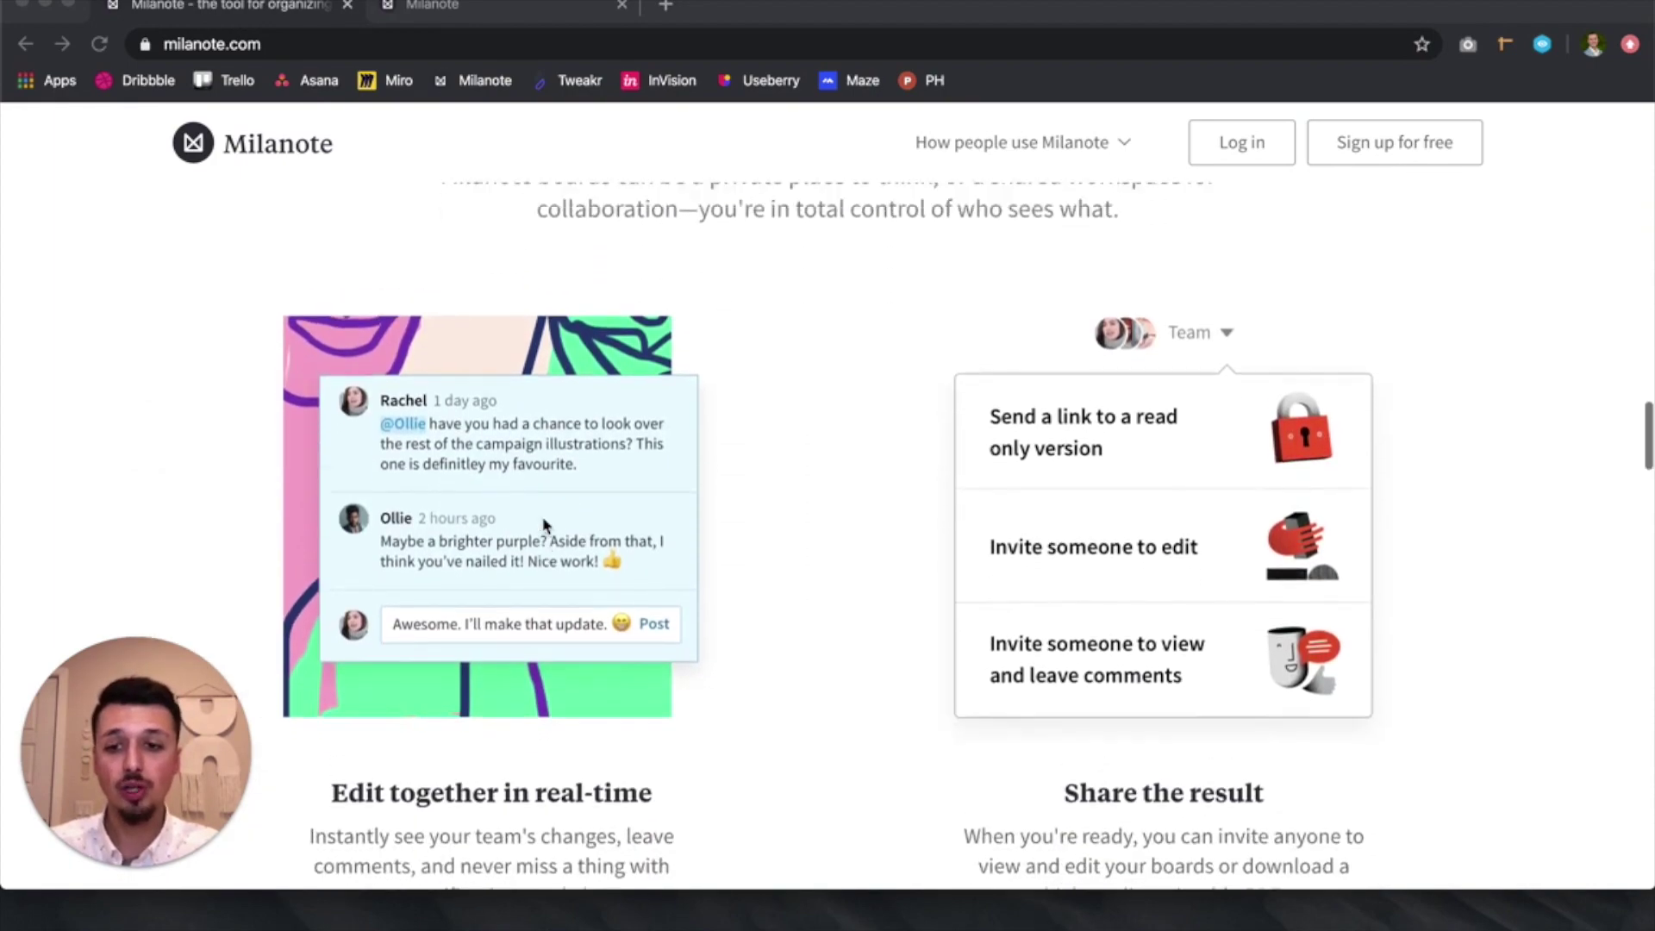
{"action": "scroll", "coordinate": [545, 525], "scroll_direction": "up", "scroll_amount": 2}
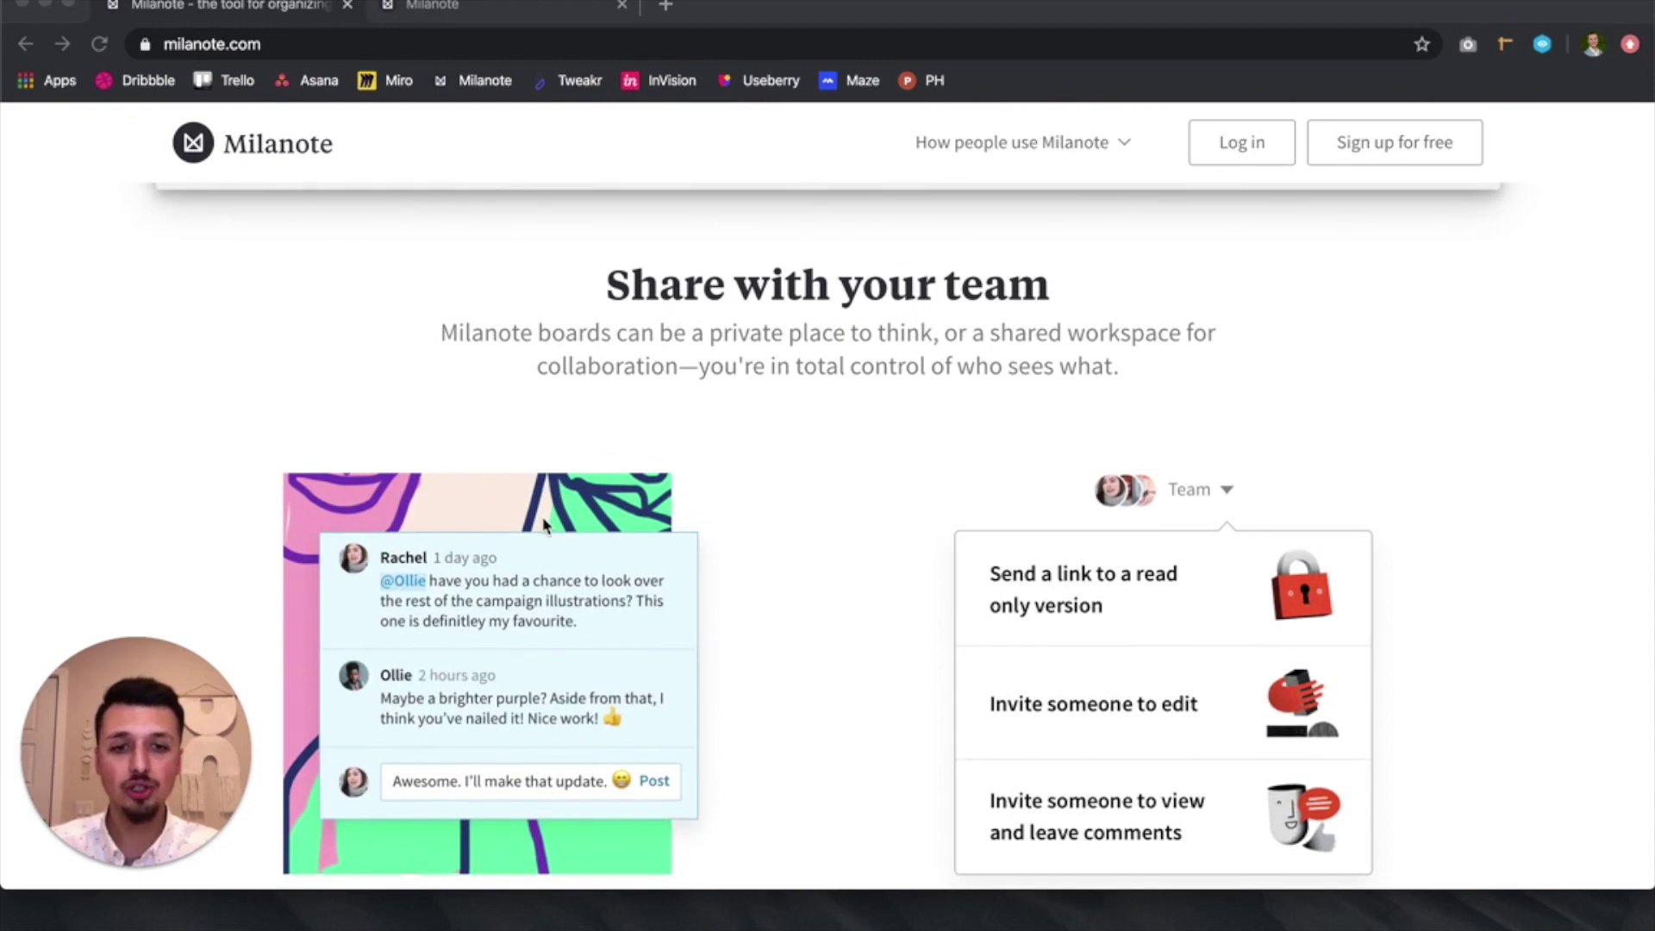
{"action": "scroll", "coordinate": [545, 524], "scroll_direction": "down", "scroll_amount": 2}
{"action": "scroll", "coordinate": [545, 524], "scroll_direction": "down", "scroll_amount": 10}
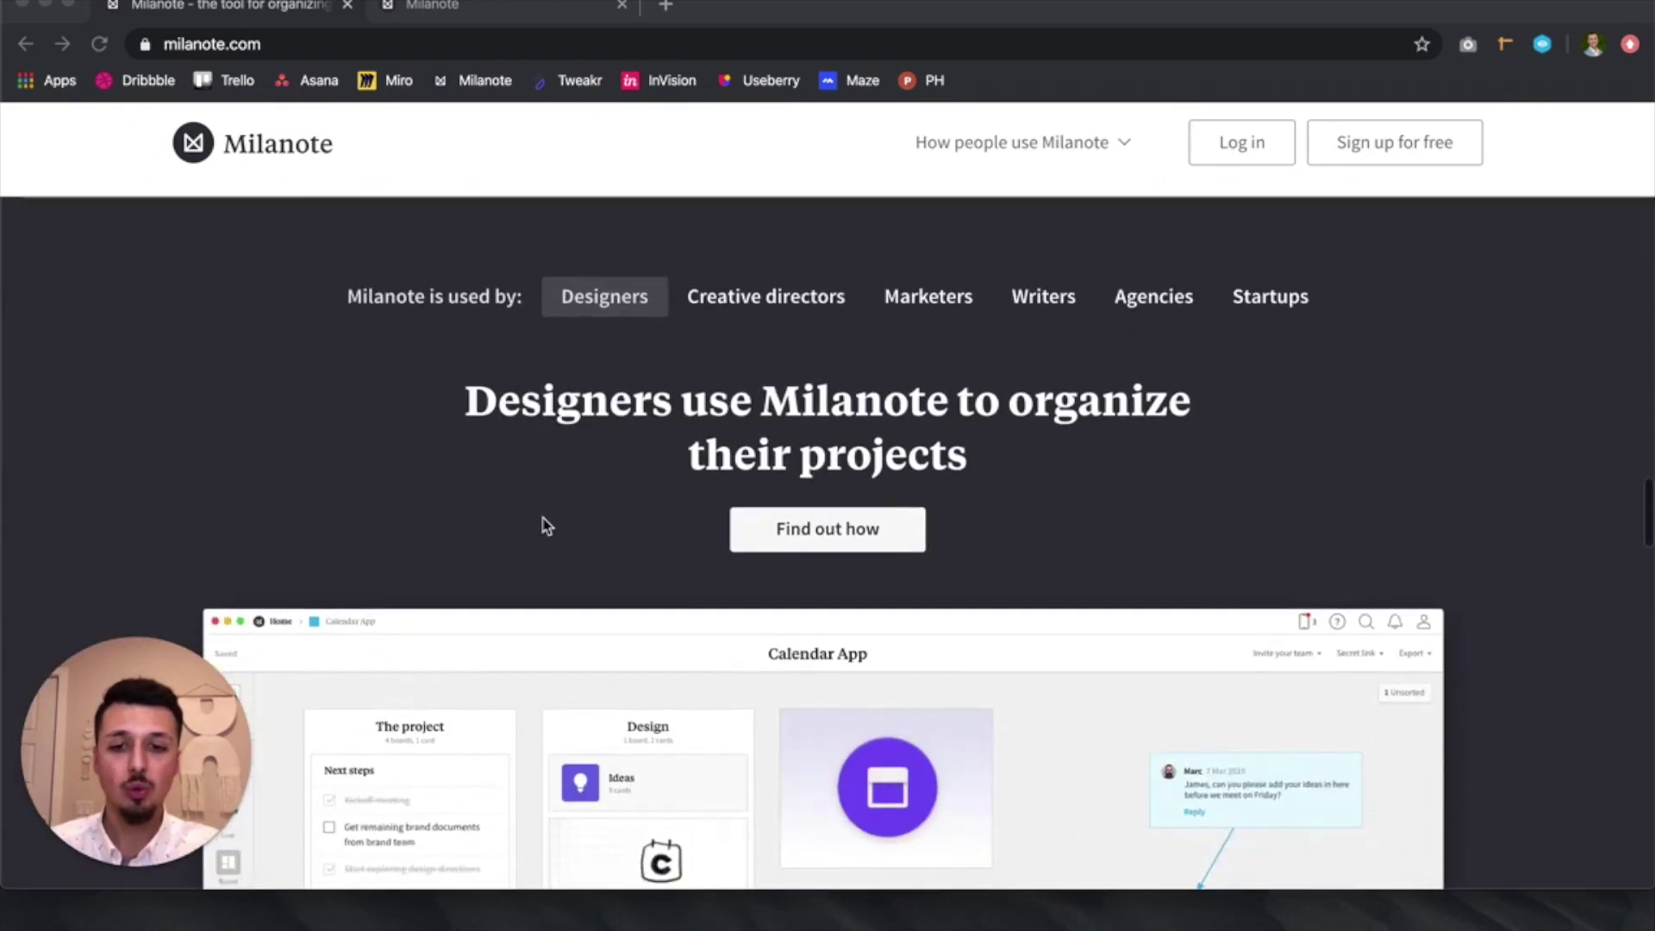
{"action": "scroll", "coordinate": [545, 524], "scroll_direction": "down", "scroll_amount": 1}
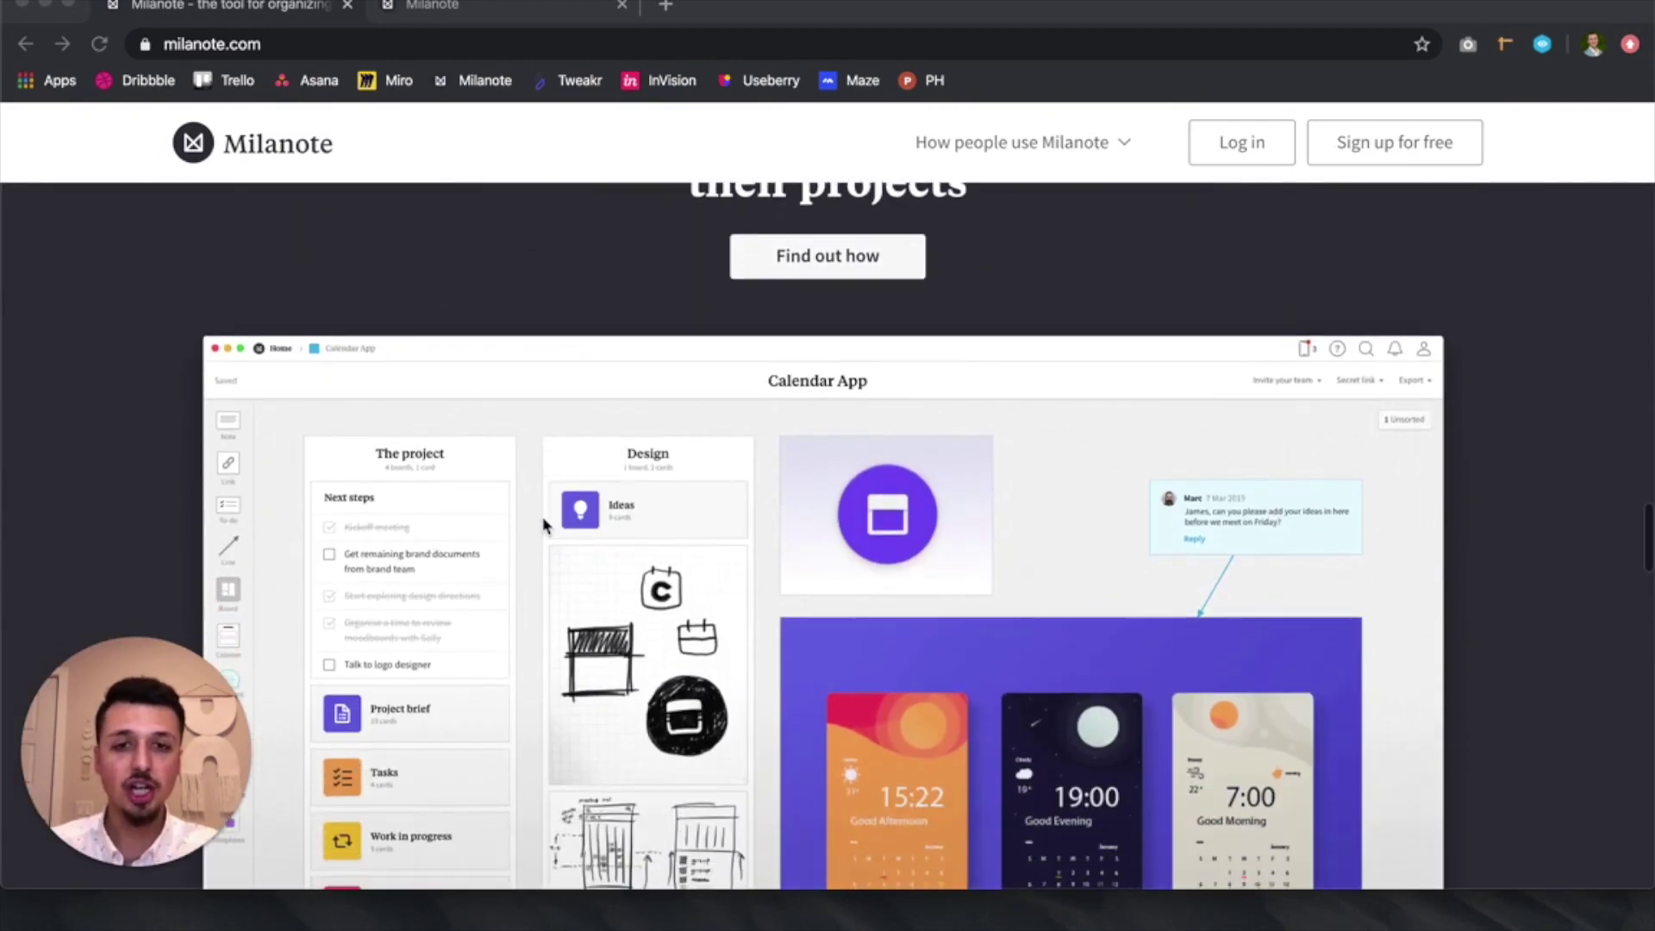
{"action": "scroll", "coordinate": [543, 523], "scroll_direction": "down", "scroll_amount": 2}
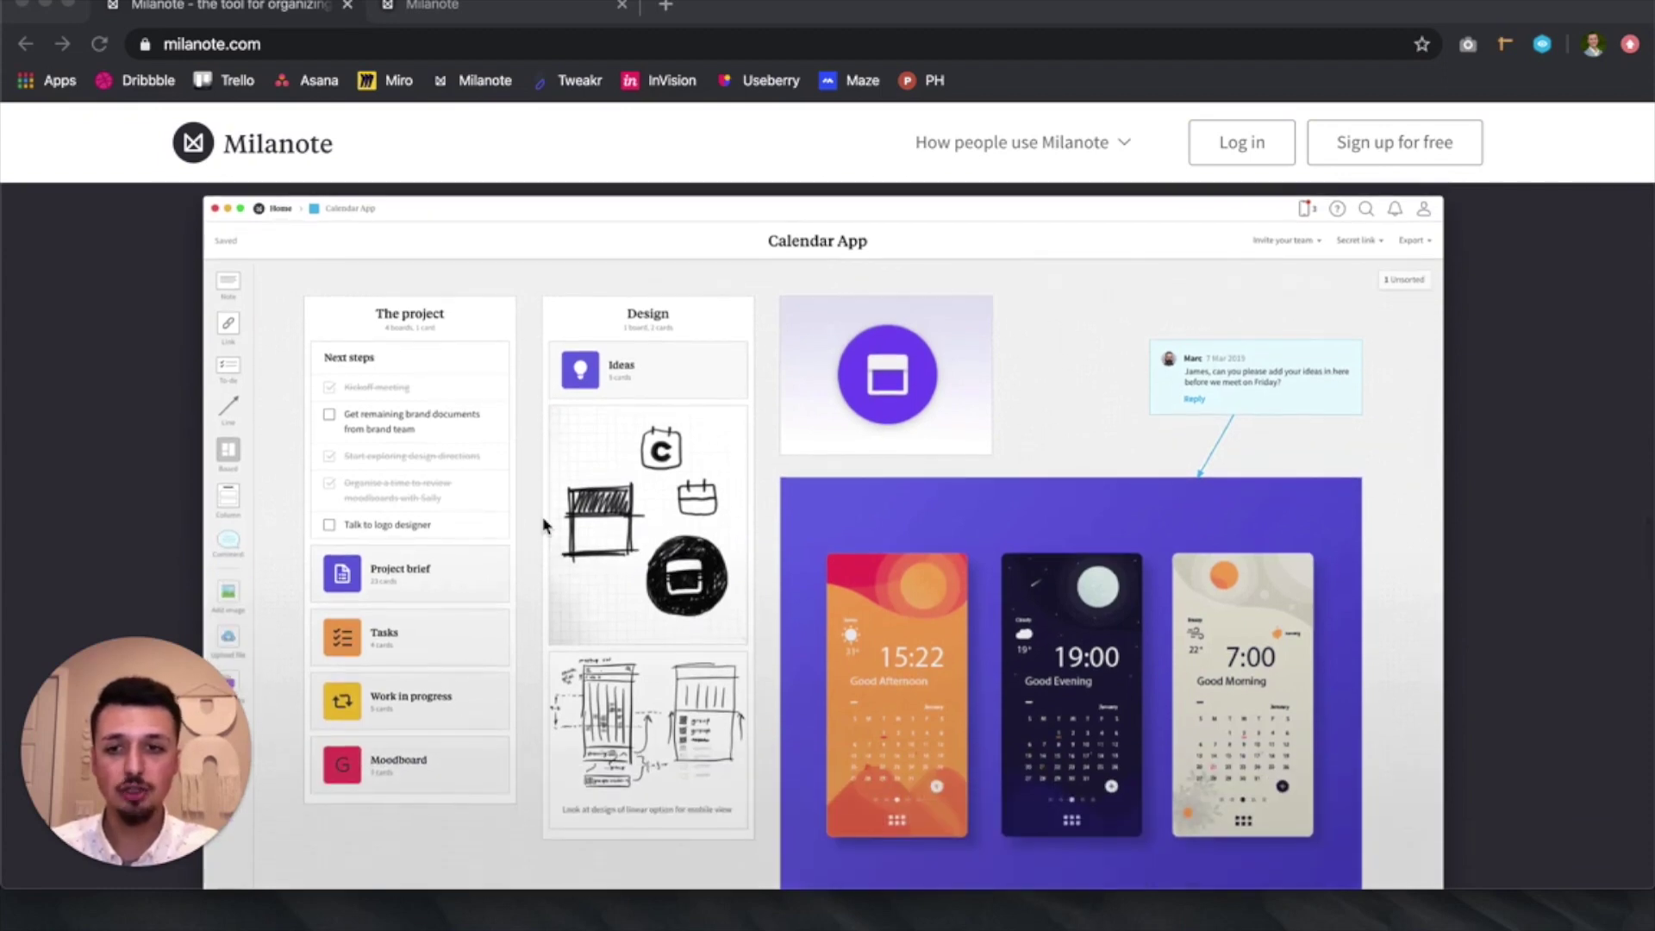
{"action": "scroll", "coordinate": [543, 523], "scroll_direction": "up", "scroll_amount": 6}
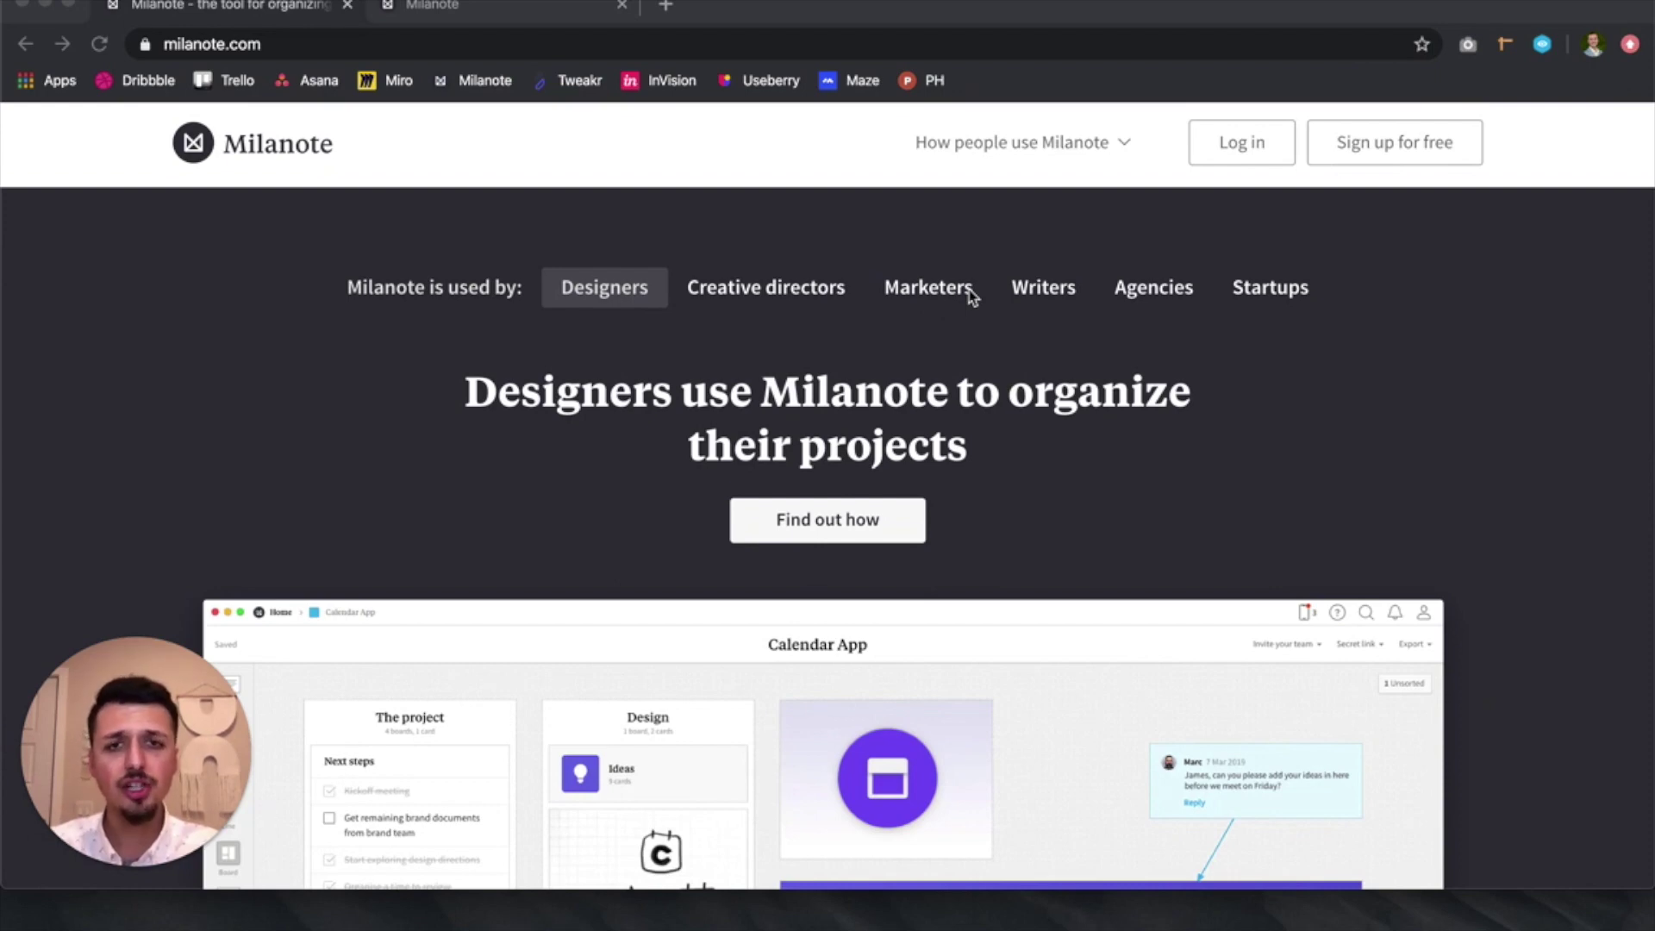
{"action": "scroll", "coordinate": [972, 296], "scroll_direction": "down", "scroll_amount": 3}
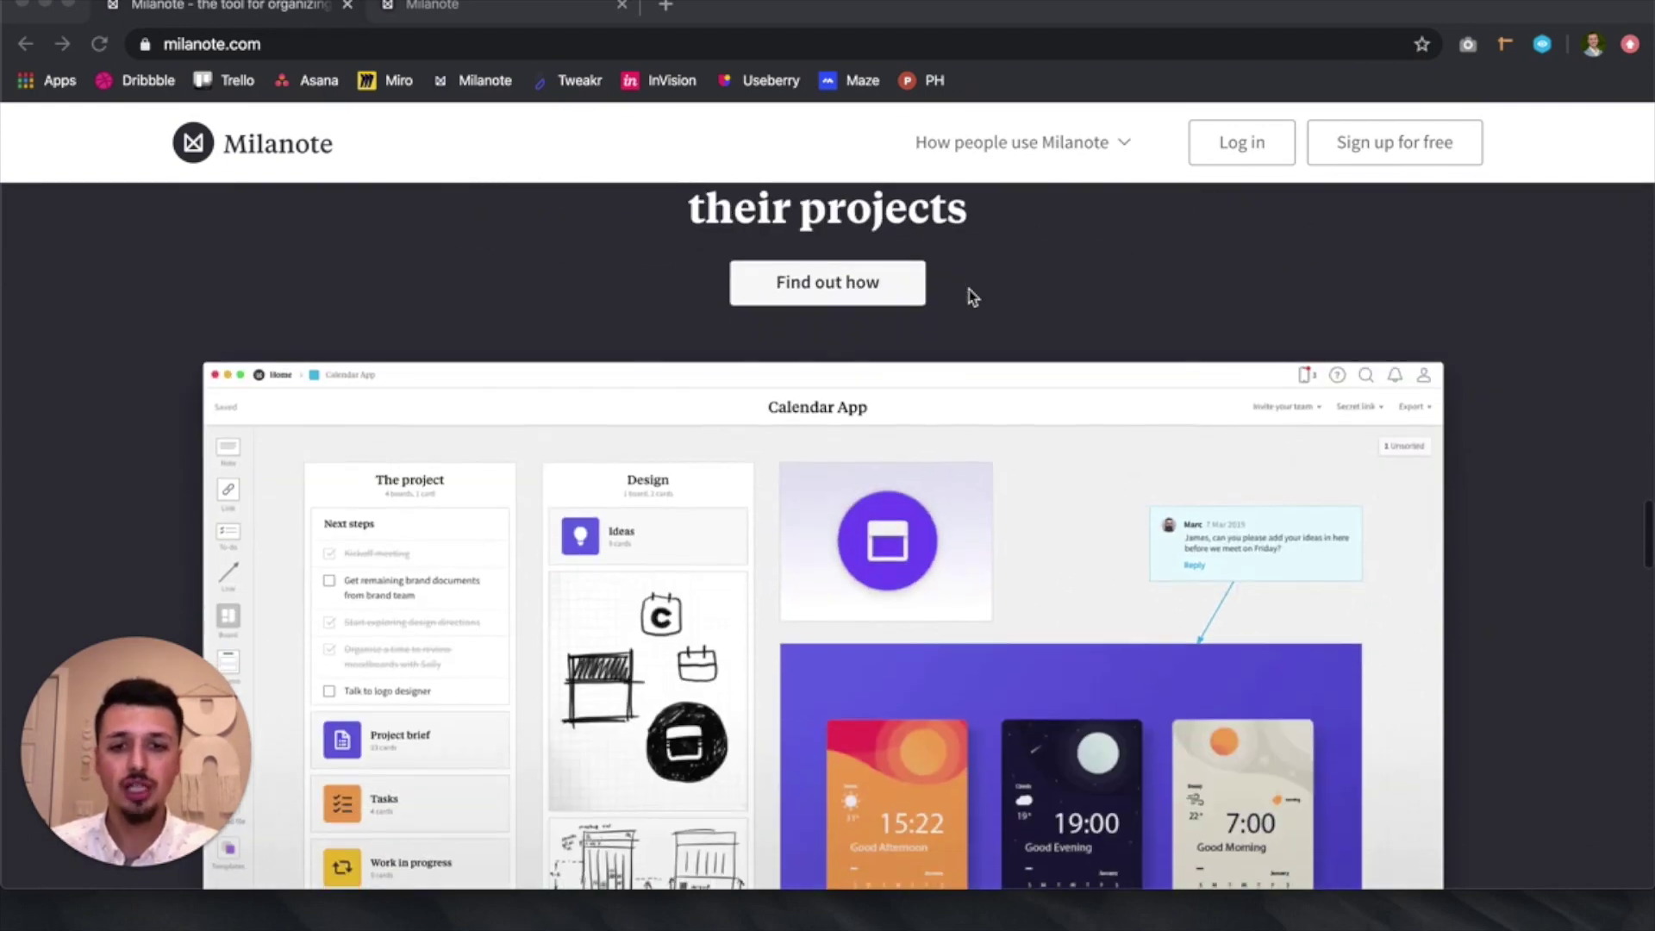
{"action": "scroll", "coordinate": [972, 296], "scroll_direction": "down", "scroll_amount": 2}
{"action": "scroll", "coordinate": [972, 295], "scroll_direction": "down", "scroll_amount": 6}
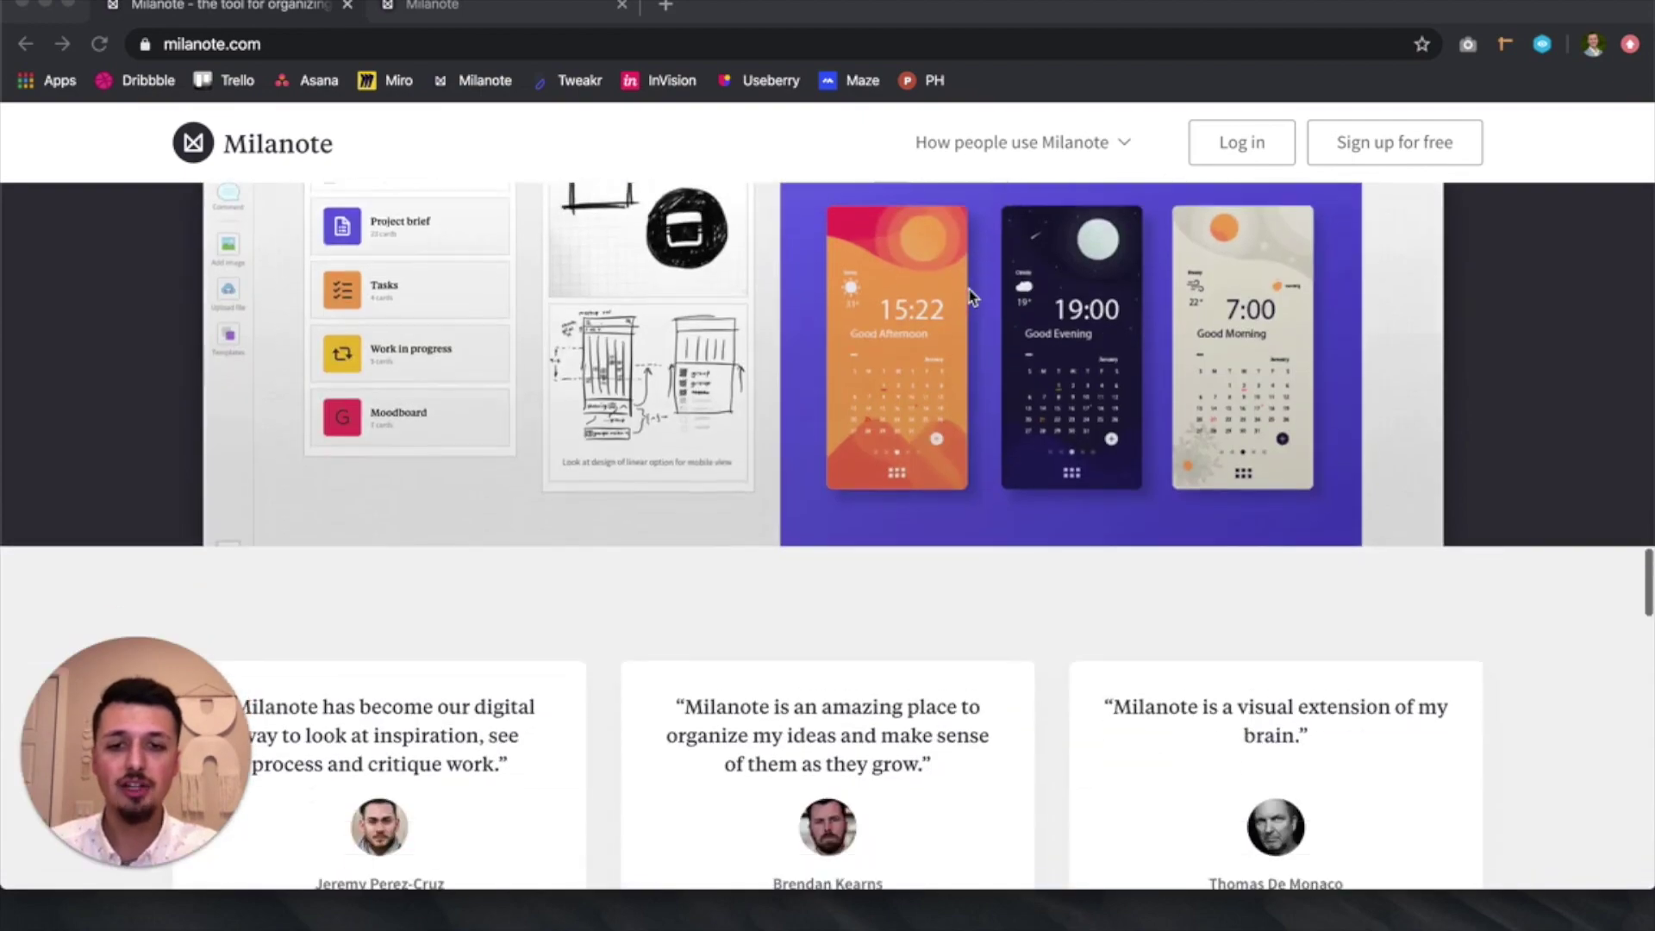
{"action": "scroll", "coordinate": [972, 296], "scroll_direction": "down", "scroll_amount": 1}
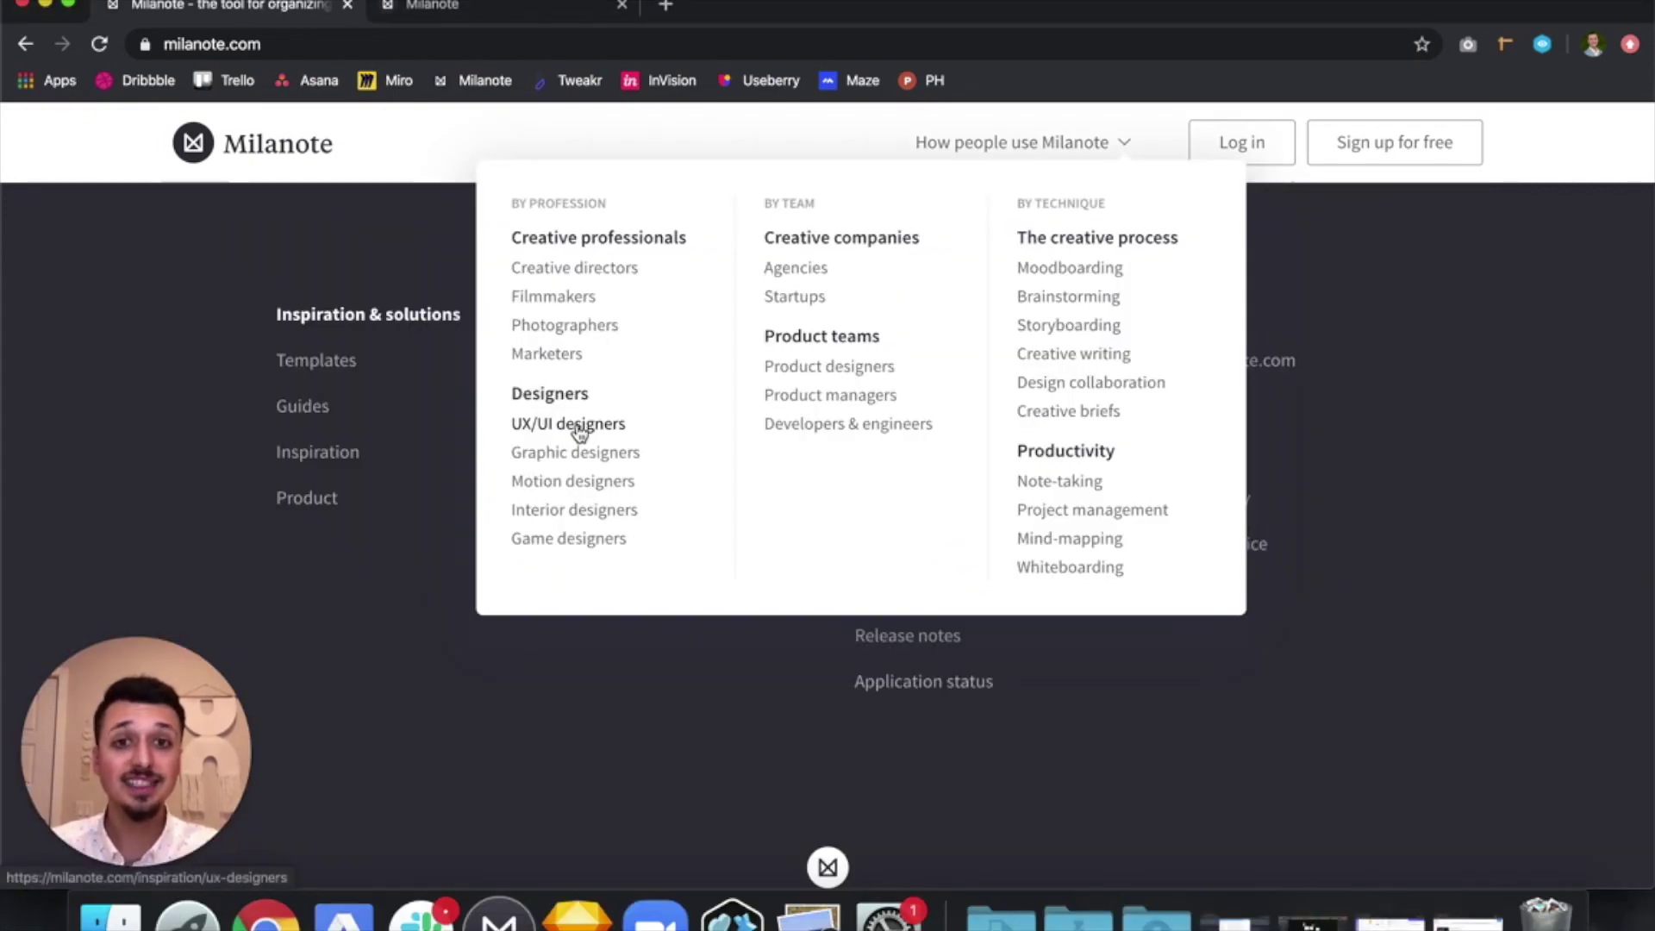
Open the UX/UI designers page and read it down to the footer
{"action": "left_click", "coordinate": [572, 430]}
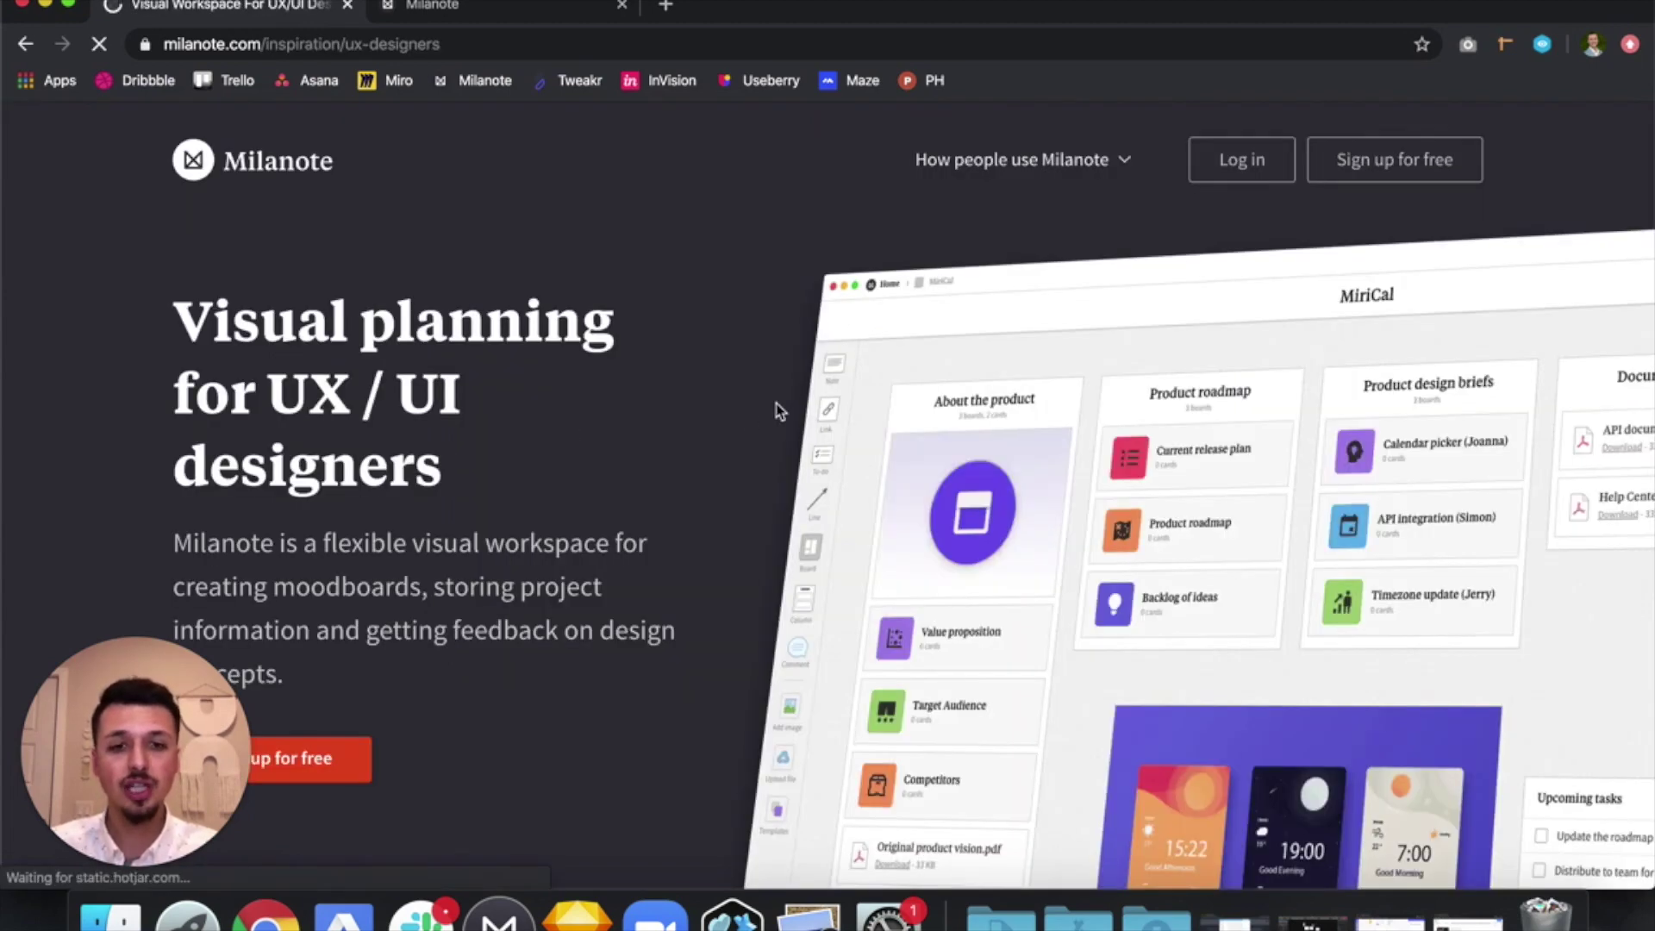
{"action": "scroll", "coordinate": [776, 409], "scroll_direction": "down", "scroll_amount": 3}
{"action": "scroll", "coordinate": [778, 409], "scroll_direction": "down", "scroll_amount": 1}
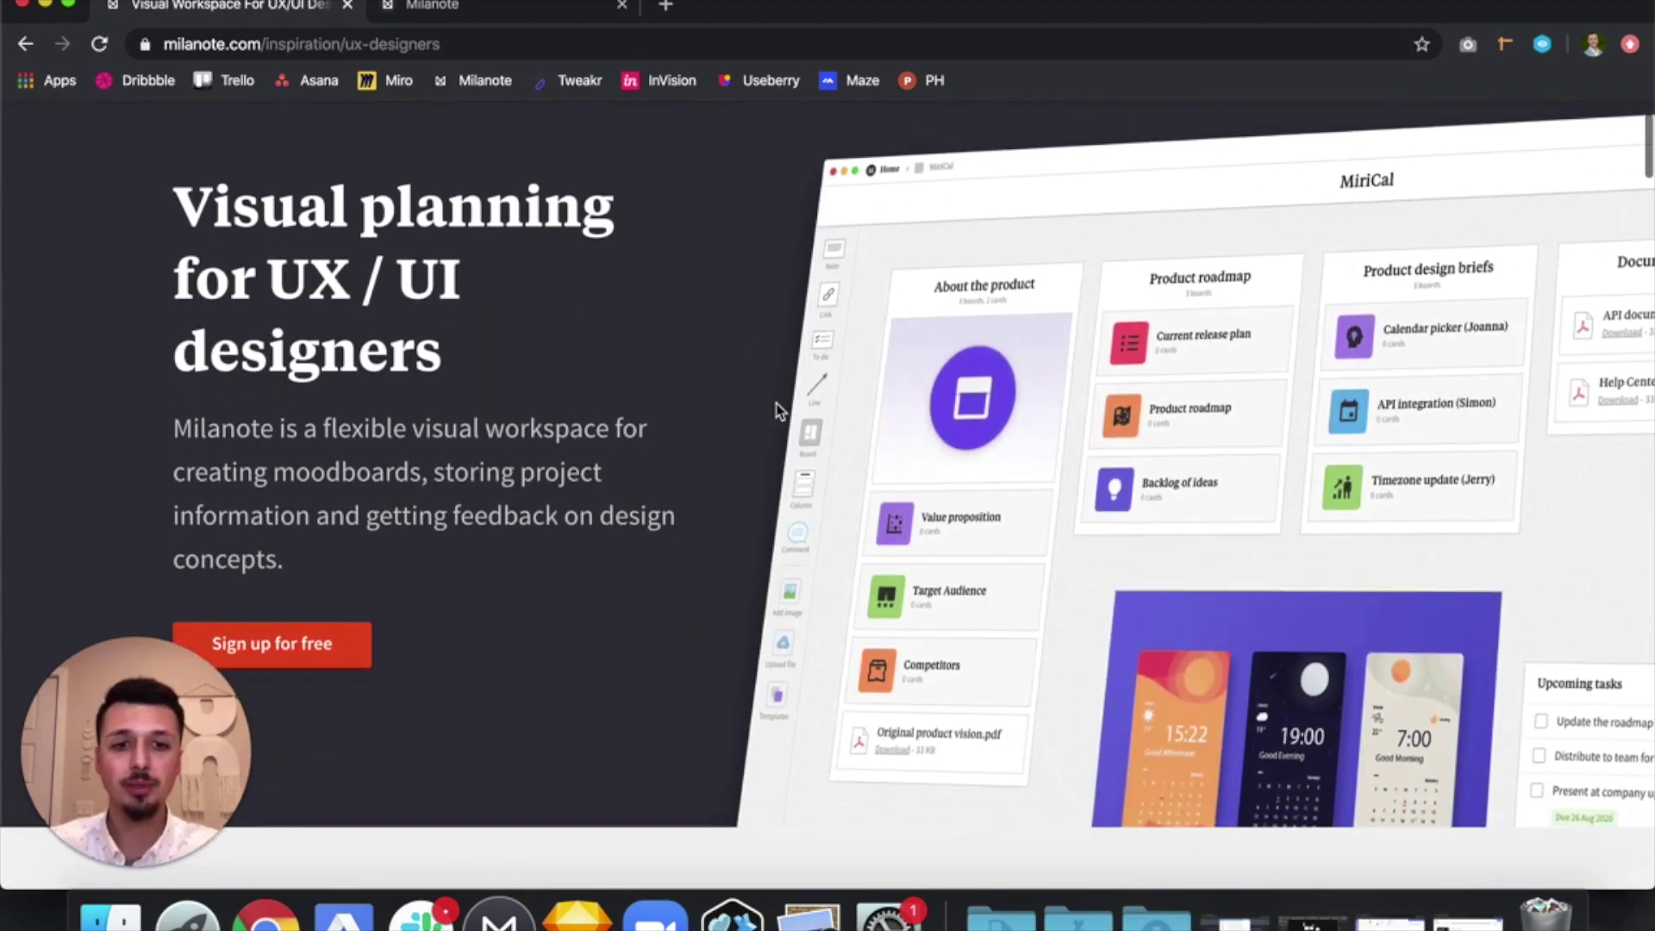
{"action": "scroll", "coordinate": [778, 410], "scroll_direction": "down", "scroll_amount": 15}
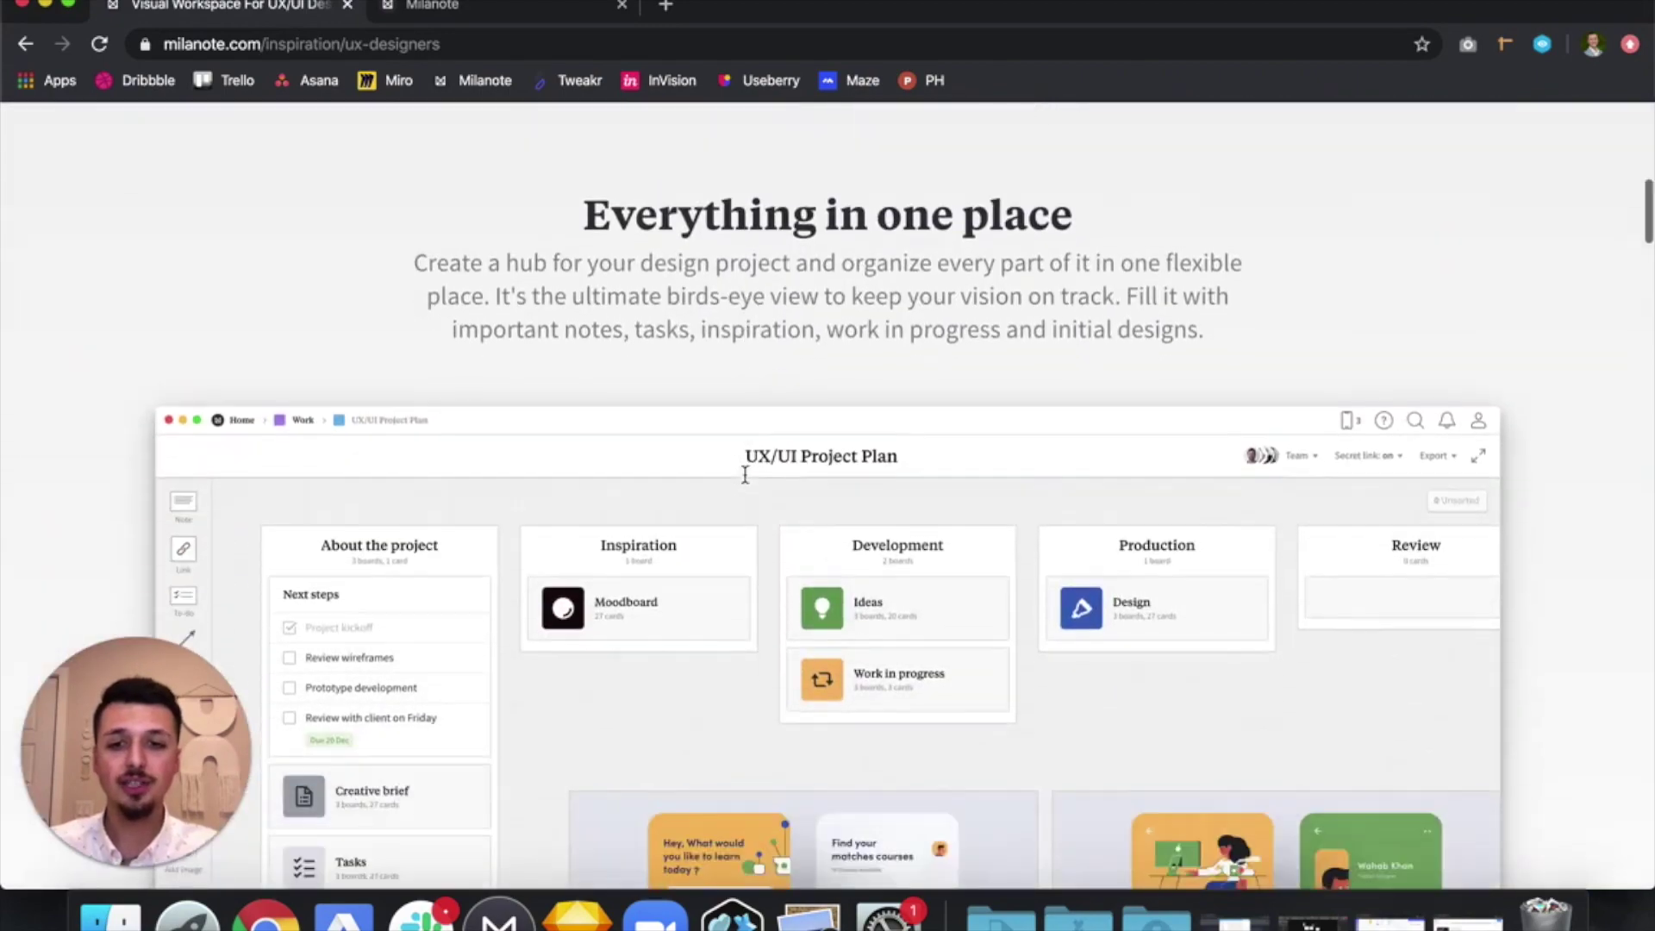
{"action": "scroll", "coordinate": [746, 483], "scroll_direction": "down", "scroll_amount": 2}
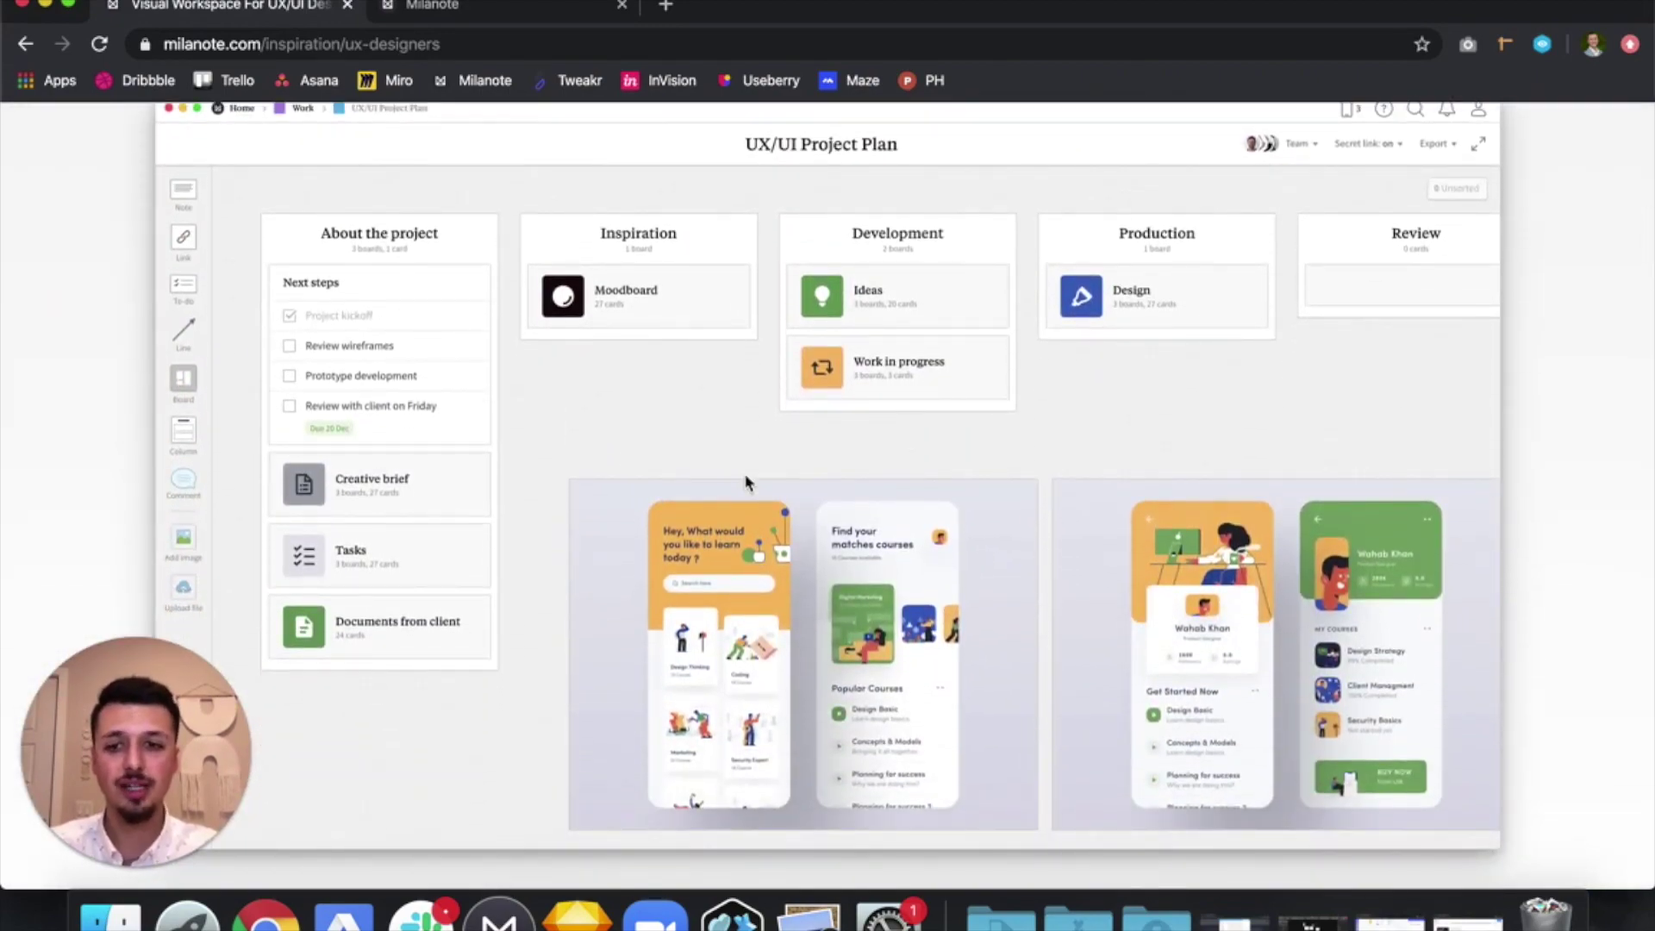
{"action": "scroll", "coordinate": [747, 483], "scroll_direction": "down", "scroll_amount": 10}
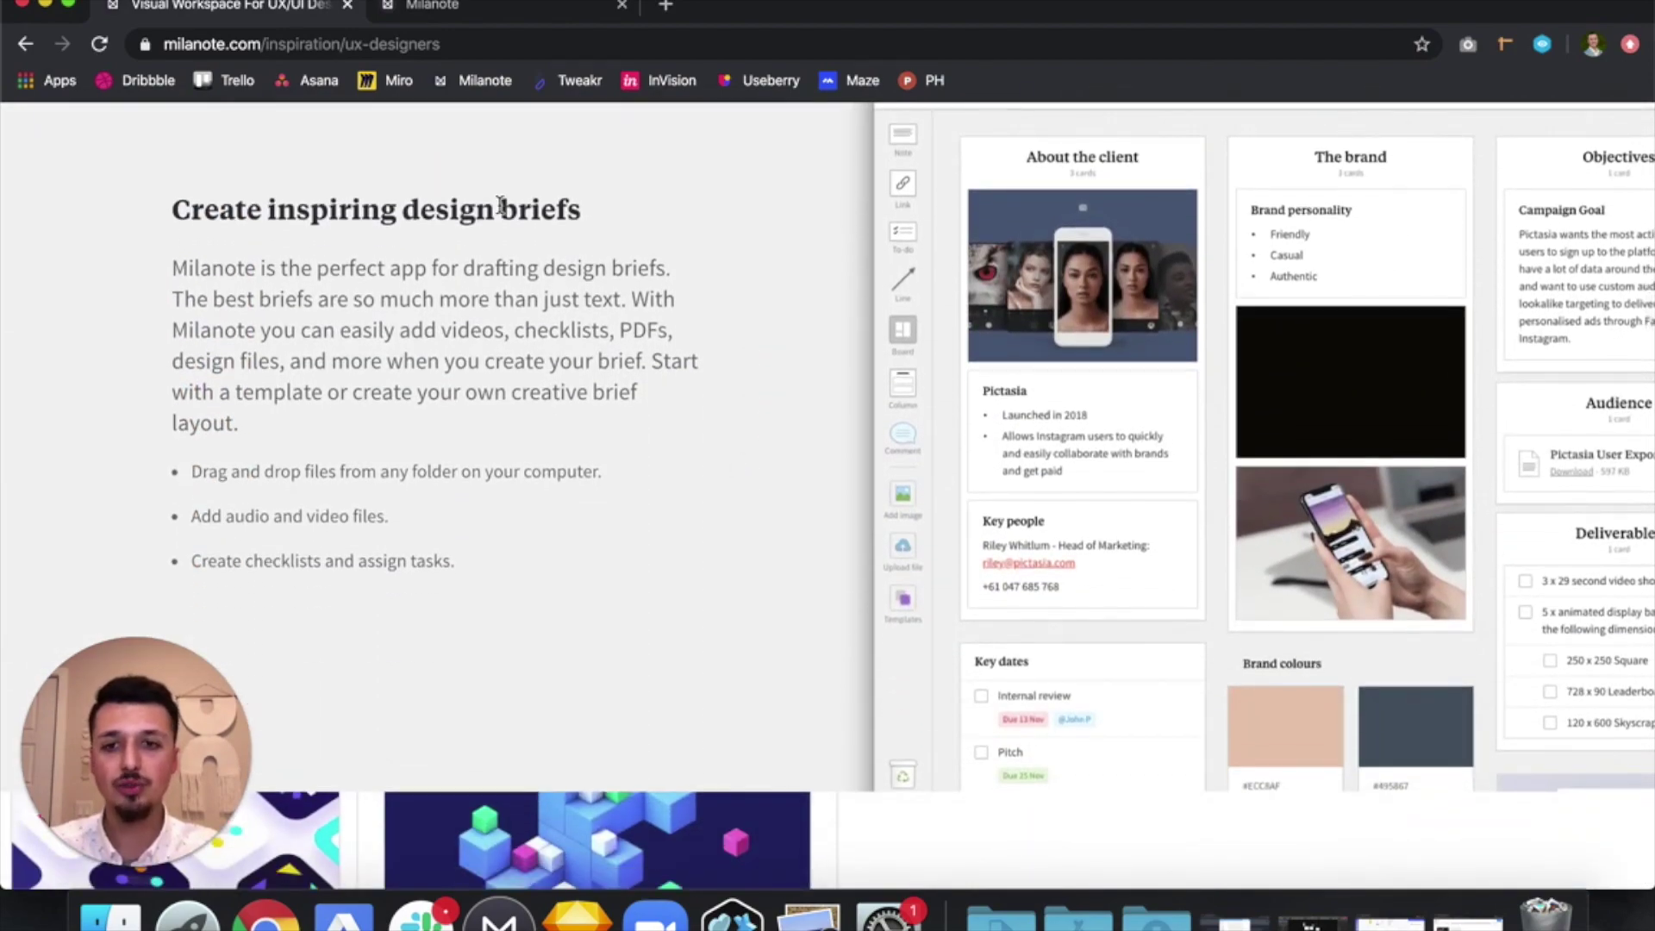
{"action": "scroll", "coordinate": [650, 291], "scroll_direction": "down", "scroll_amount": 10}
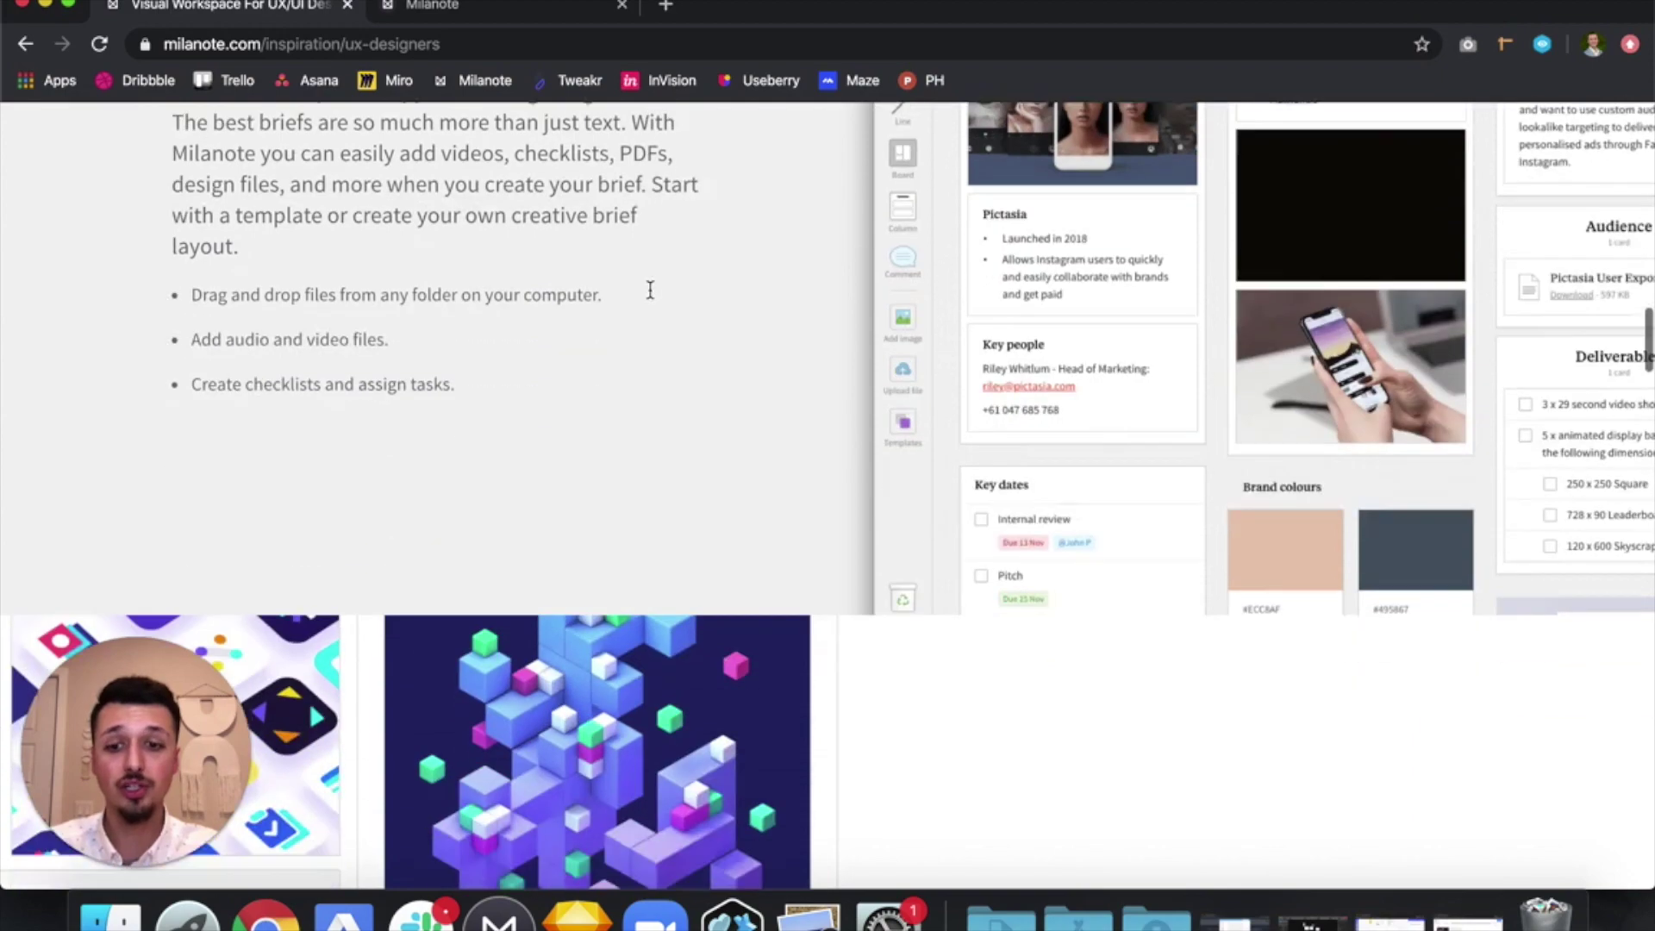
{"action": "scroll", "coordinate": [874, 403], "scroll_direction": "down", "scroll_amount": 8}
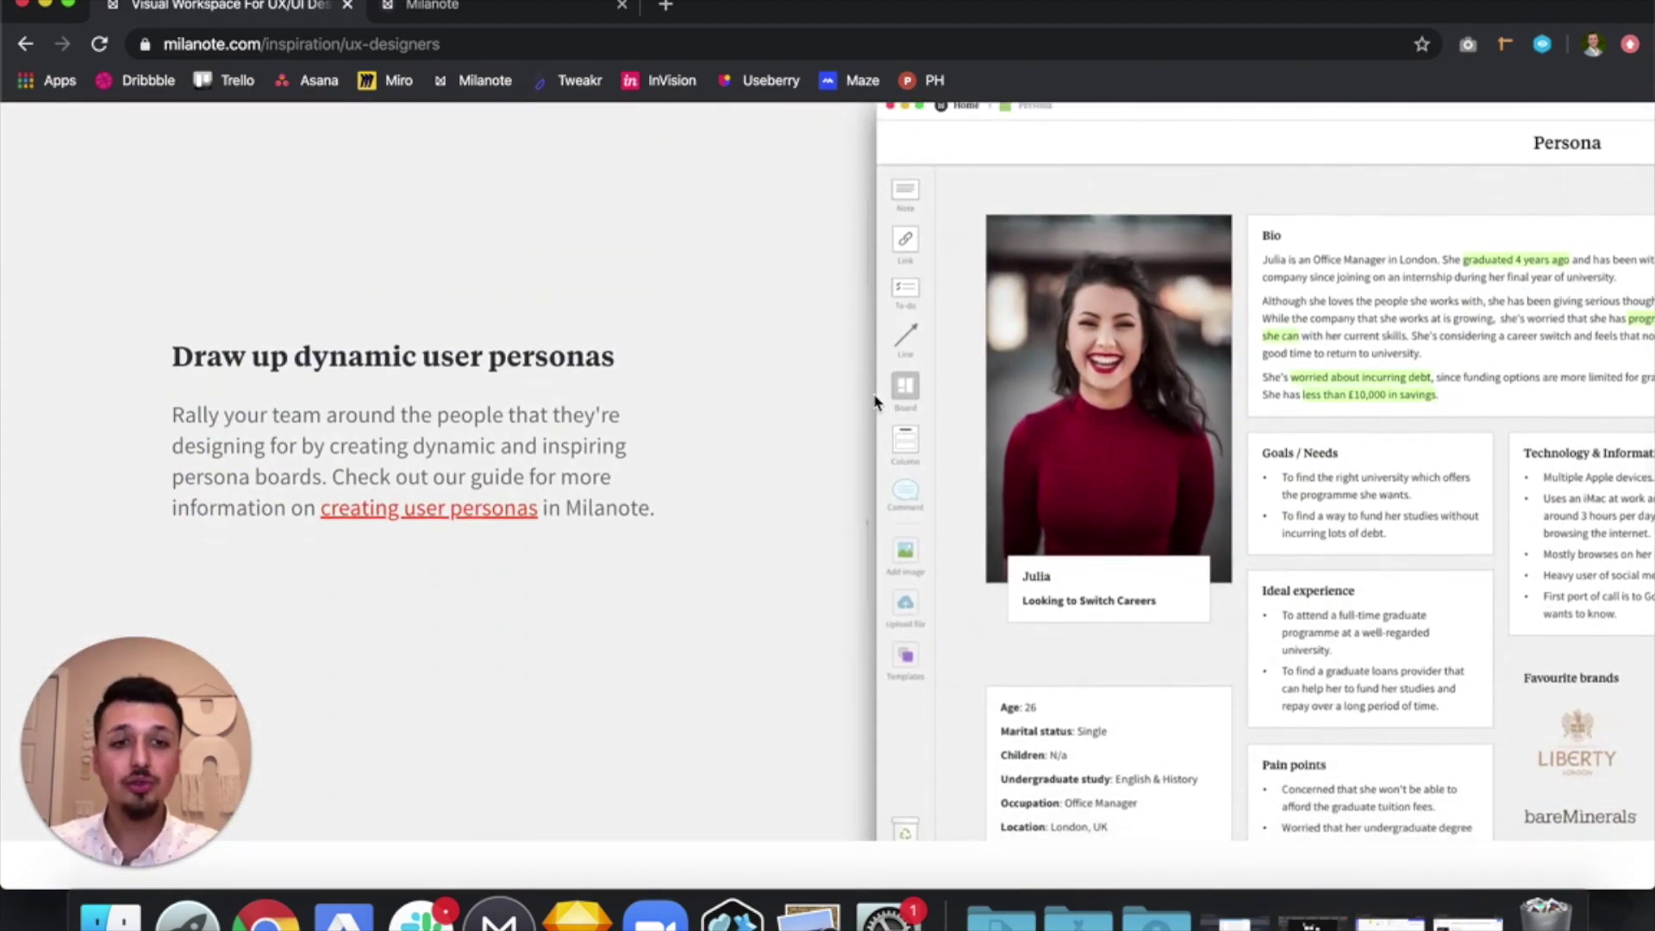
{"action": "scroll", "coordinate": [874, 403], "scroll_direction": "down", "scroll_amount": 15}
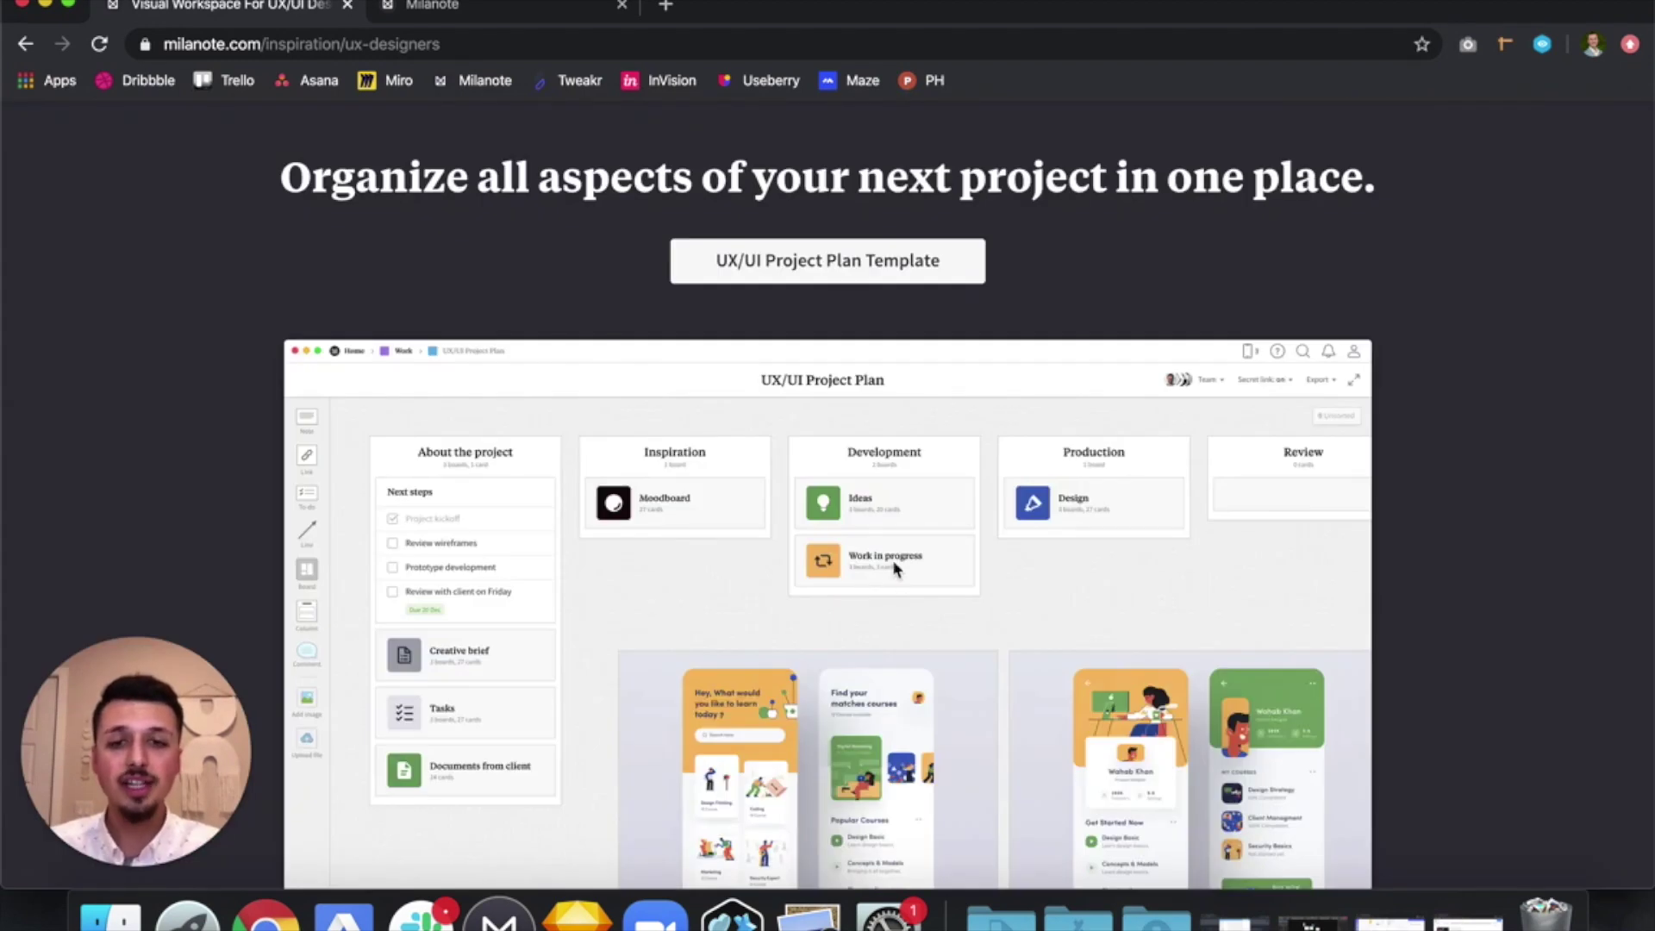
{"action": "scroll", "coordinate": [893, 560], "scroll_direction": "down", "scroll_amount": 15}
Browse the Templates gallery and bring up the Competitor Analysis template page
{"action": "left_click", "coordinate": [325, 186]}
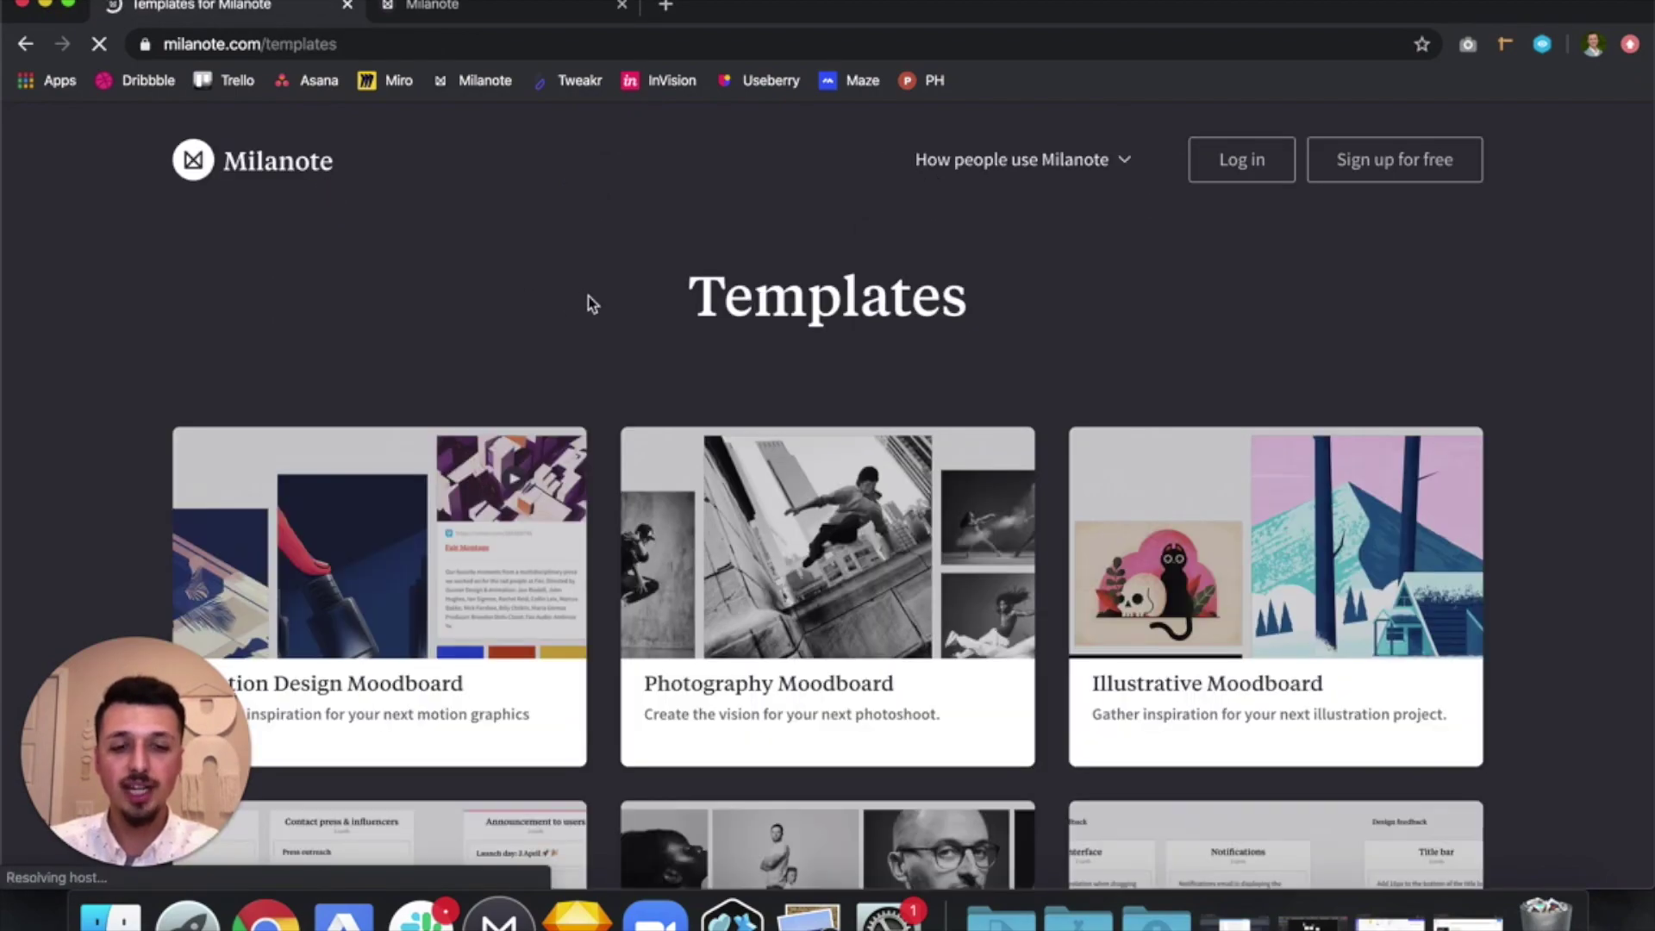
{"action": "scroll", "coordinate": [591, 304], "scroll_direction": "down", "scroll_amount": 20}
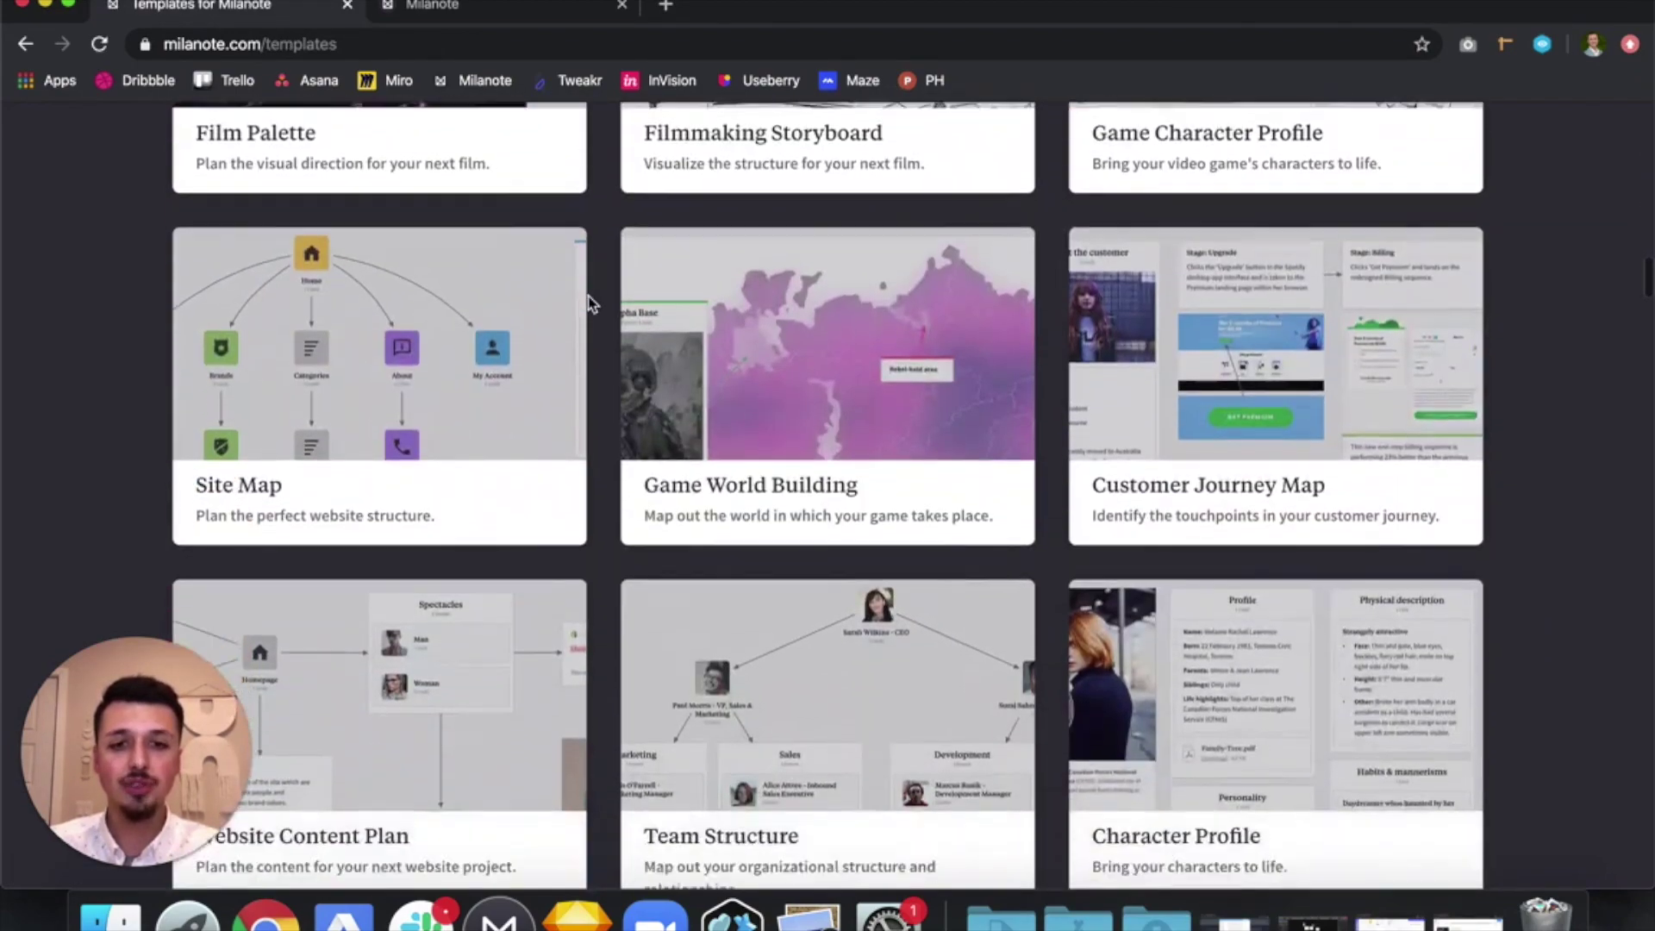
{"action": "scroll", "coordinate": [592, 304], "scroll_direction": "down", "scroll_amount": 6}
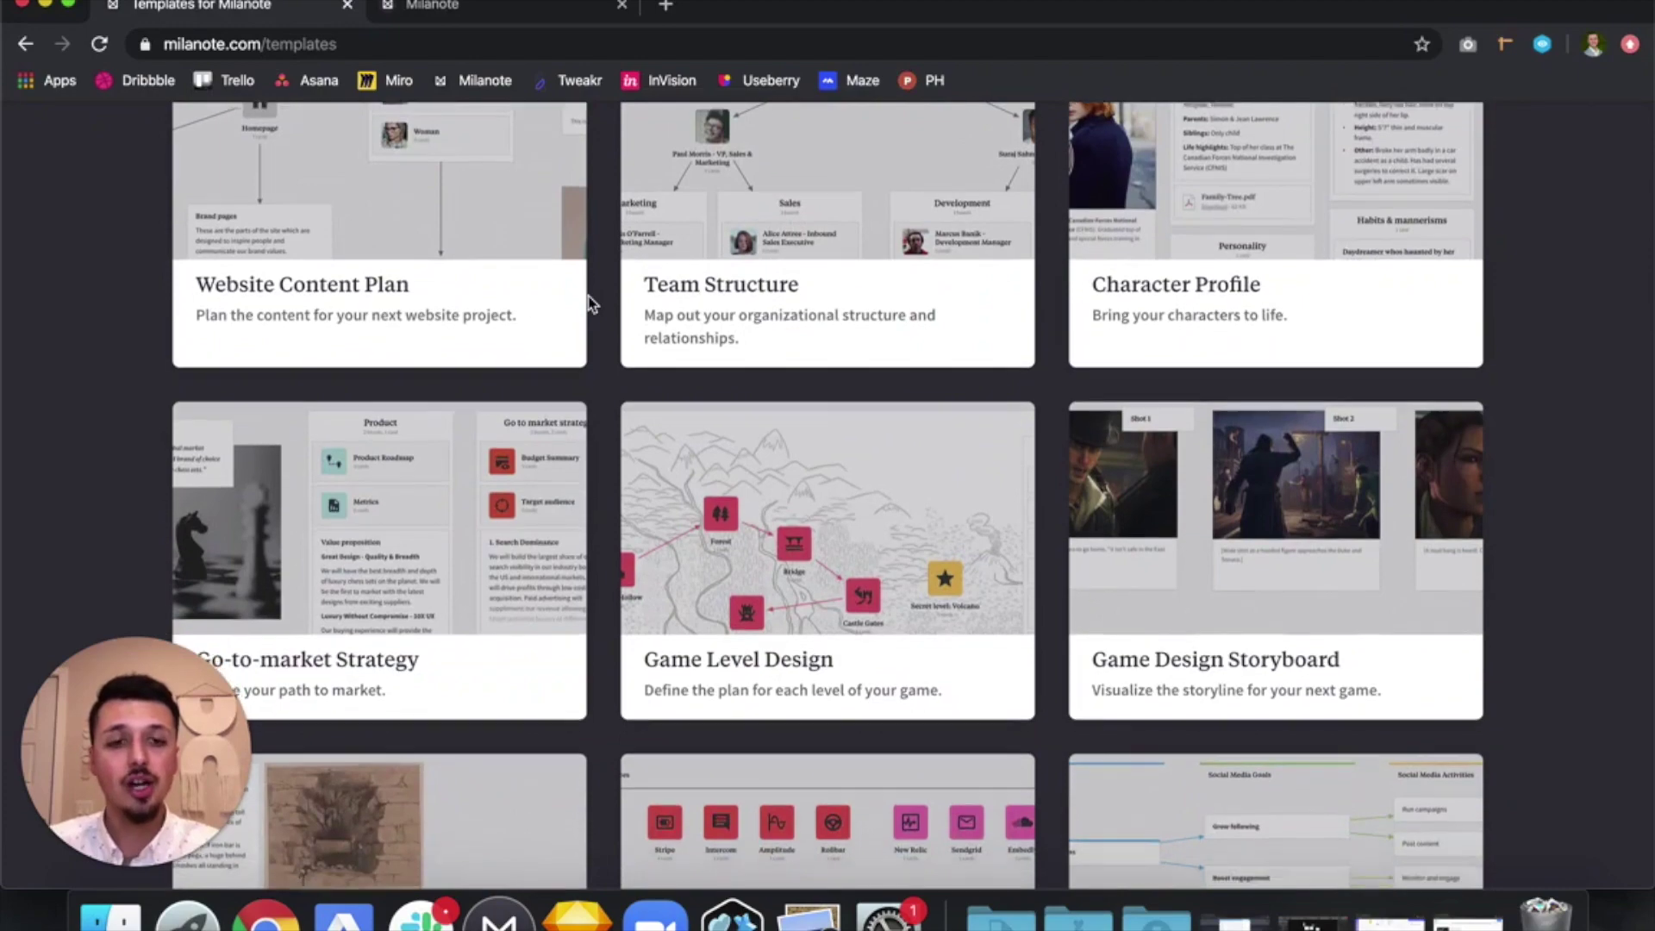
{"action": "scroll", "coordinate": [592, 303], "scroll_direction": "down", "scroll_amount": 3}
{"action": "scroll", "coordinate": [592, 303], "scroll_direction": "down", "scroll_amount": 12}
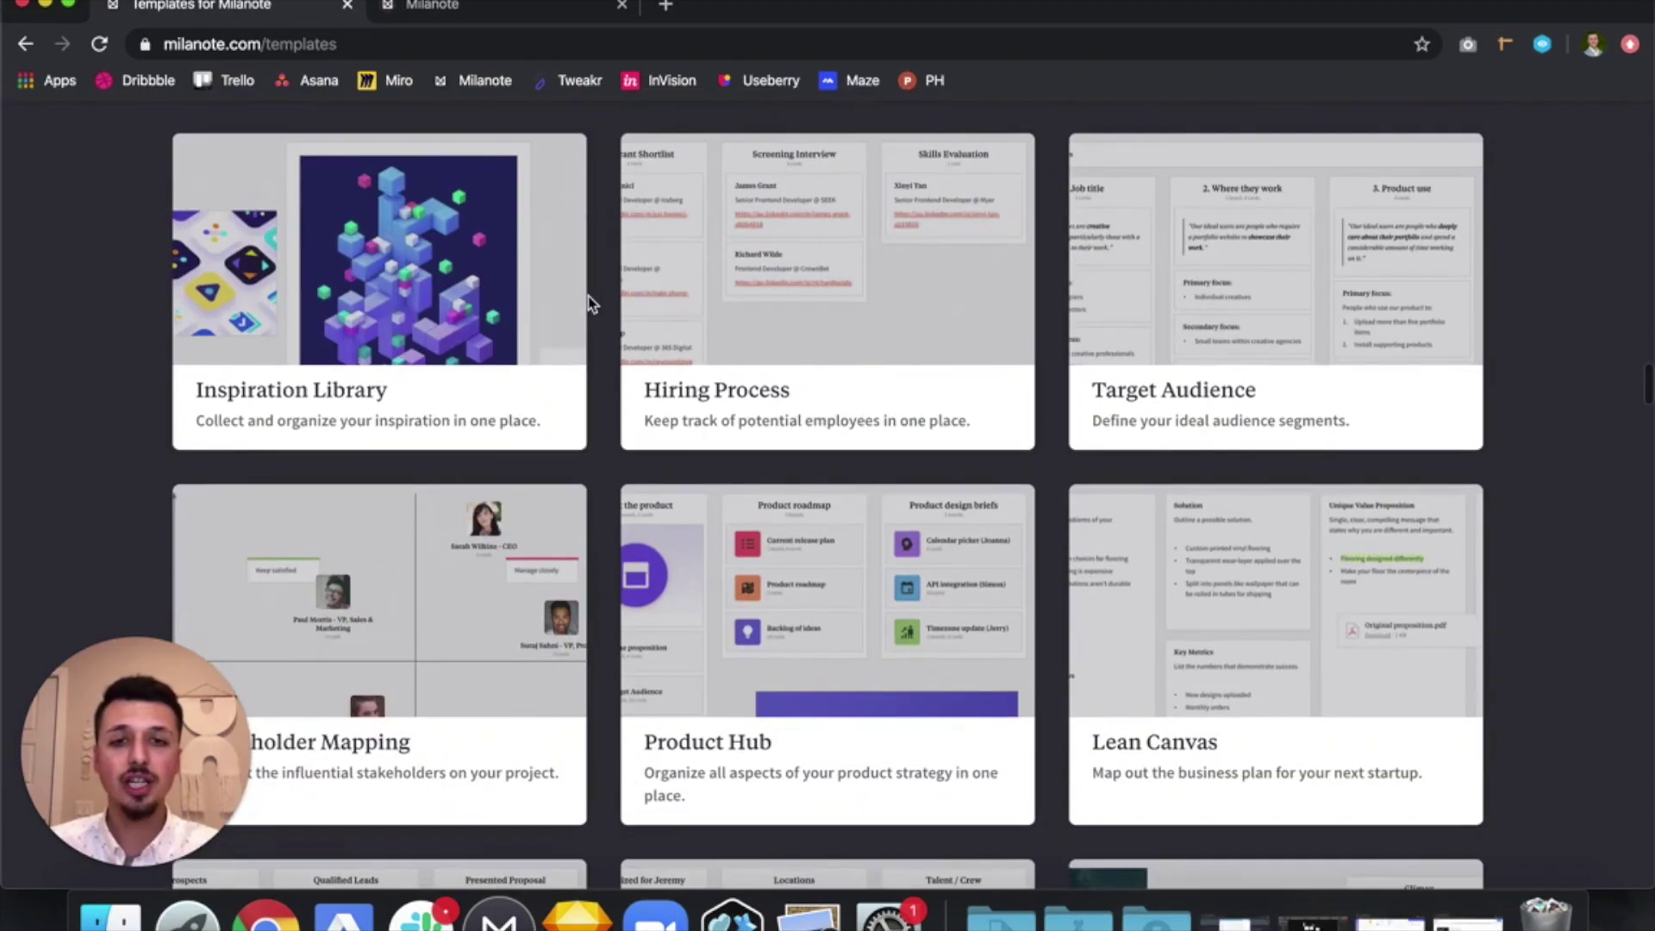
{"action": "scroll", "coordinate": [591, 304], "scroll_direction": "down", "scroll_amount": 3}
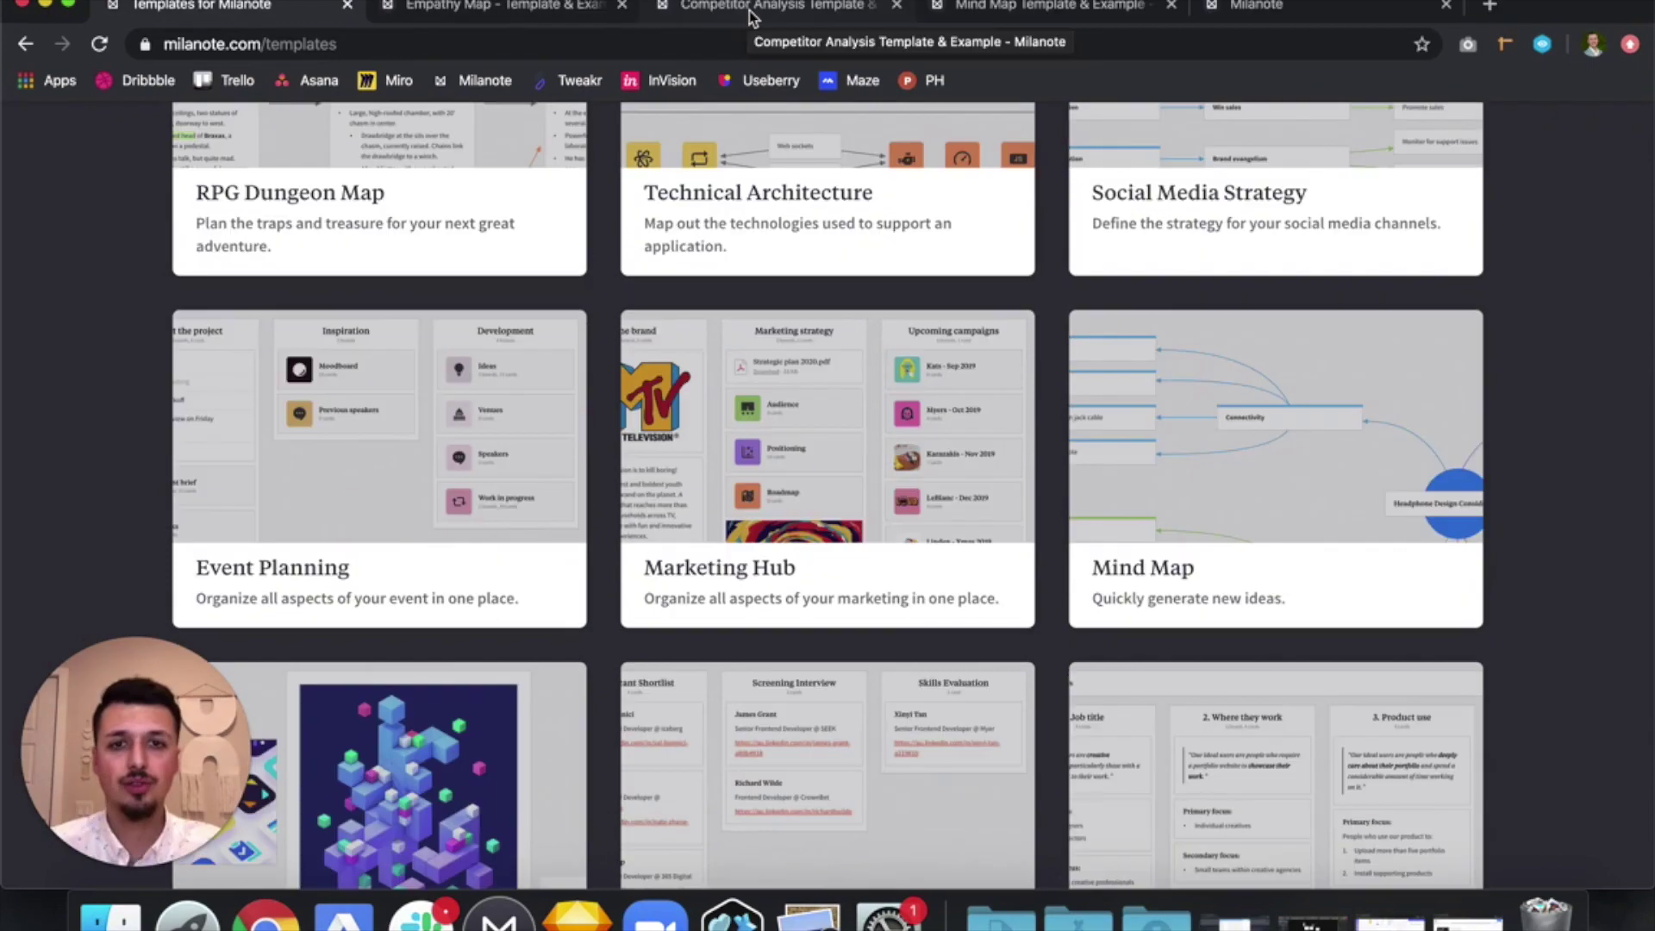
{"action": "left_click", "coordinate": [751, 10]}
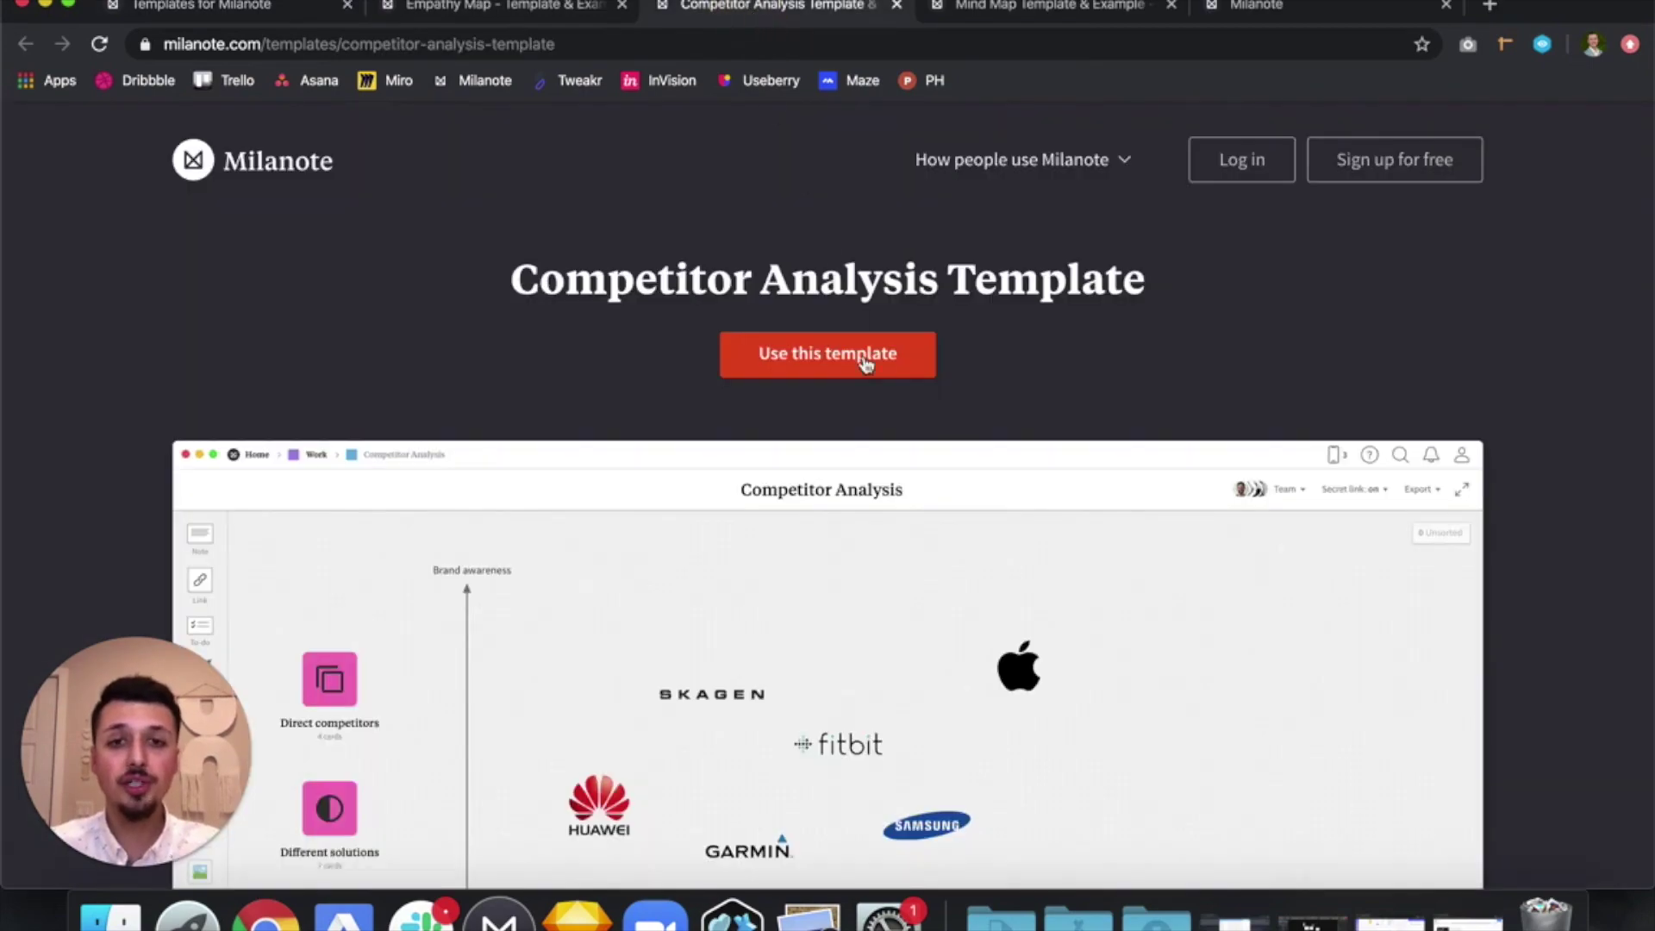
Scroll through the Competitor Analysis board plotting brands by brand awareness against market share
{"action": "scroll", "coordinate": [869, 401], "scroll_direction": "down", "scroll_amount": 3}
{"action": "scroll", "coordinate": [868, 401], "scroll_direction": "up", "scroll_amount": 2}
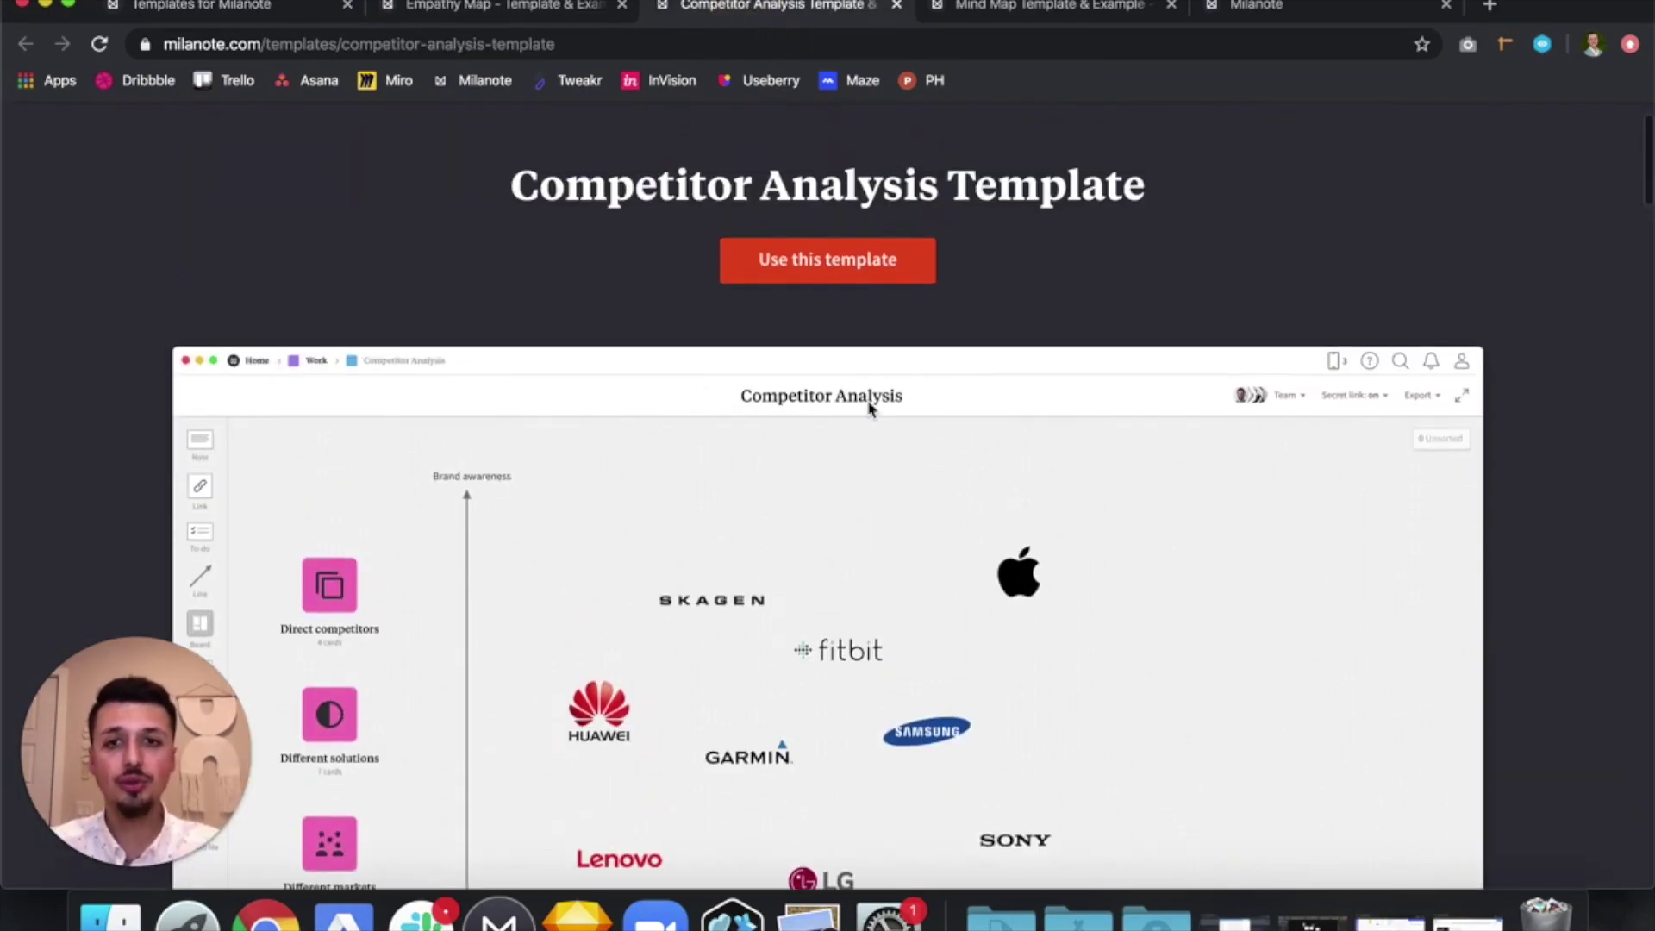
{"action": "scroll", "coordinate": [869, 401], "scroll_direction": "down", "scroll_amount": 1}
{"action": "scroll", "coordinate": [869, 408], "scroll_direction": "down", "scroll_amount": 4}
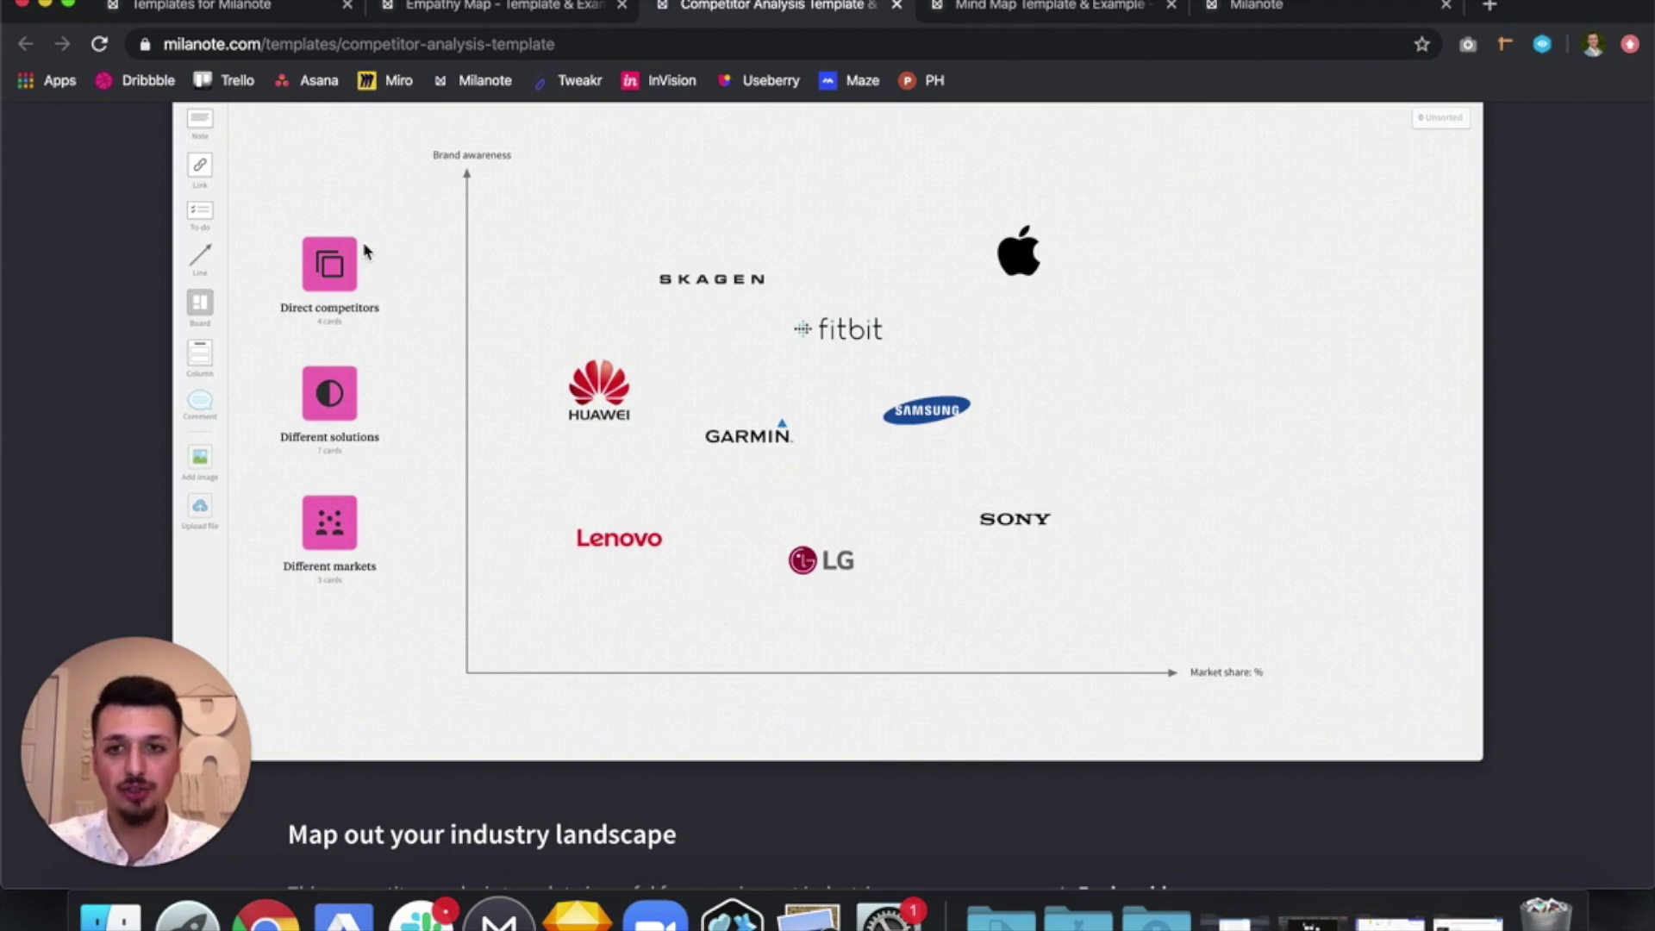
{"action": "scroll", "coordinate": [538, 240], "scroll_direction": "up", "scroll_amount": 2}
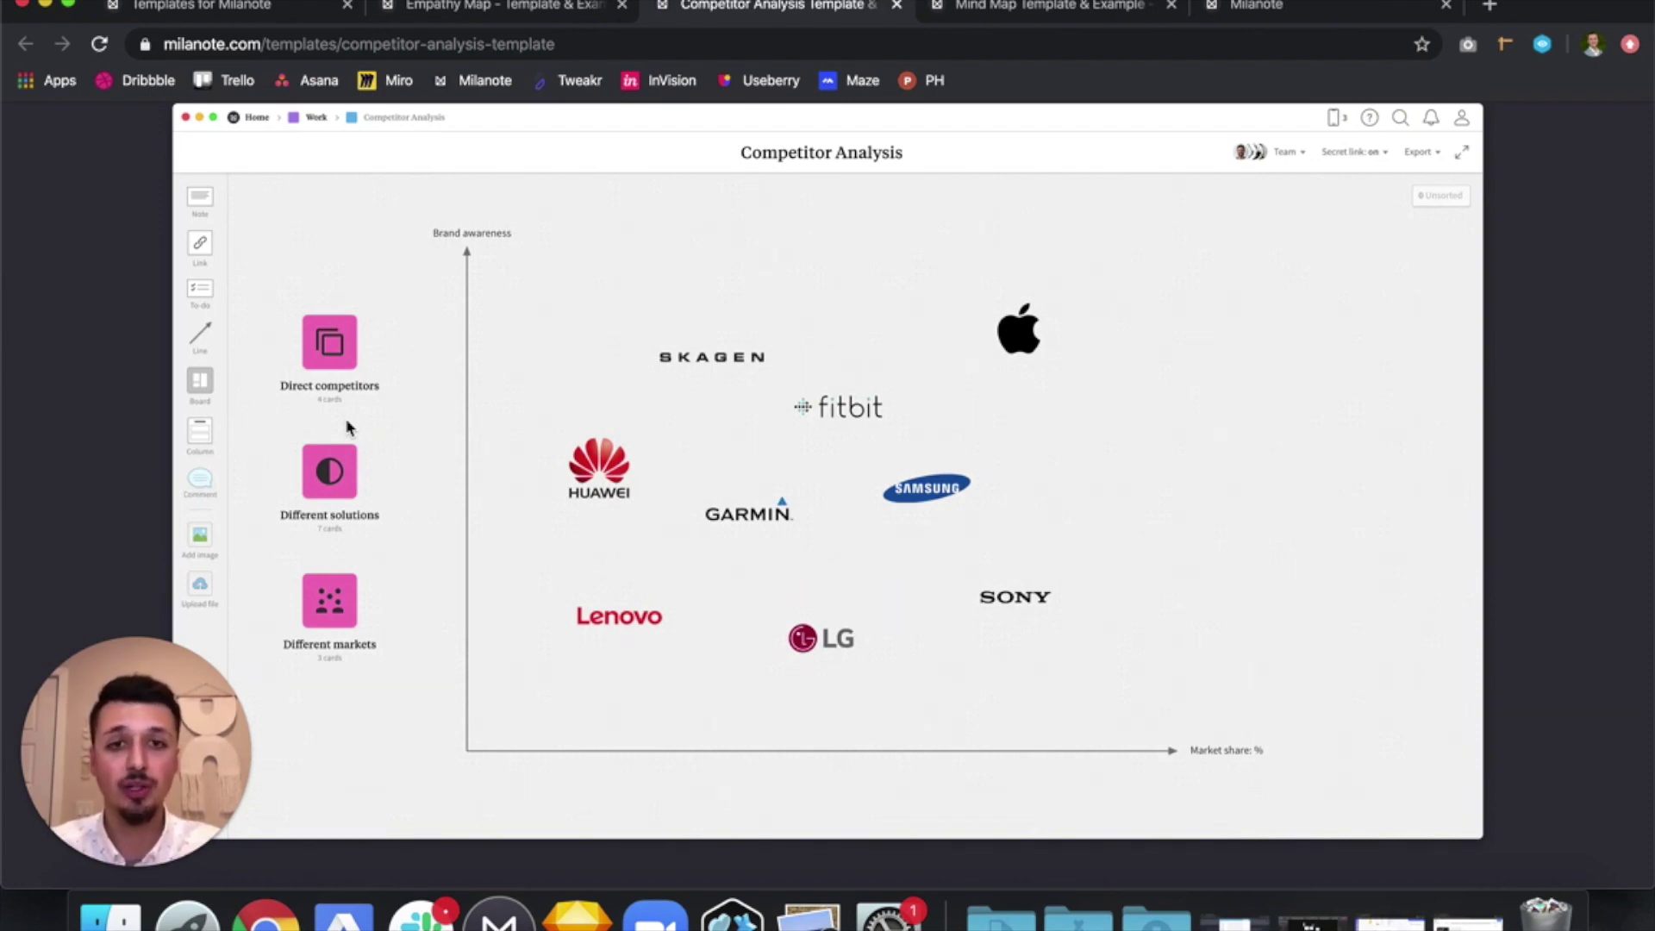
Look through the Mind Map template page, then switch to the Empathy Map template tab
{"action": "left_click", "coordinate": [1039, 11]}
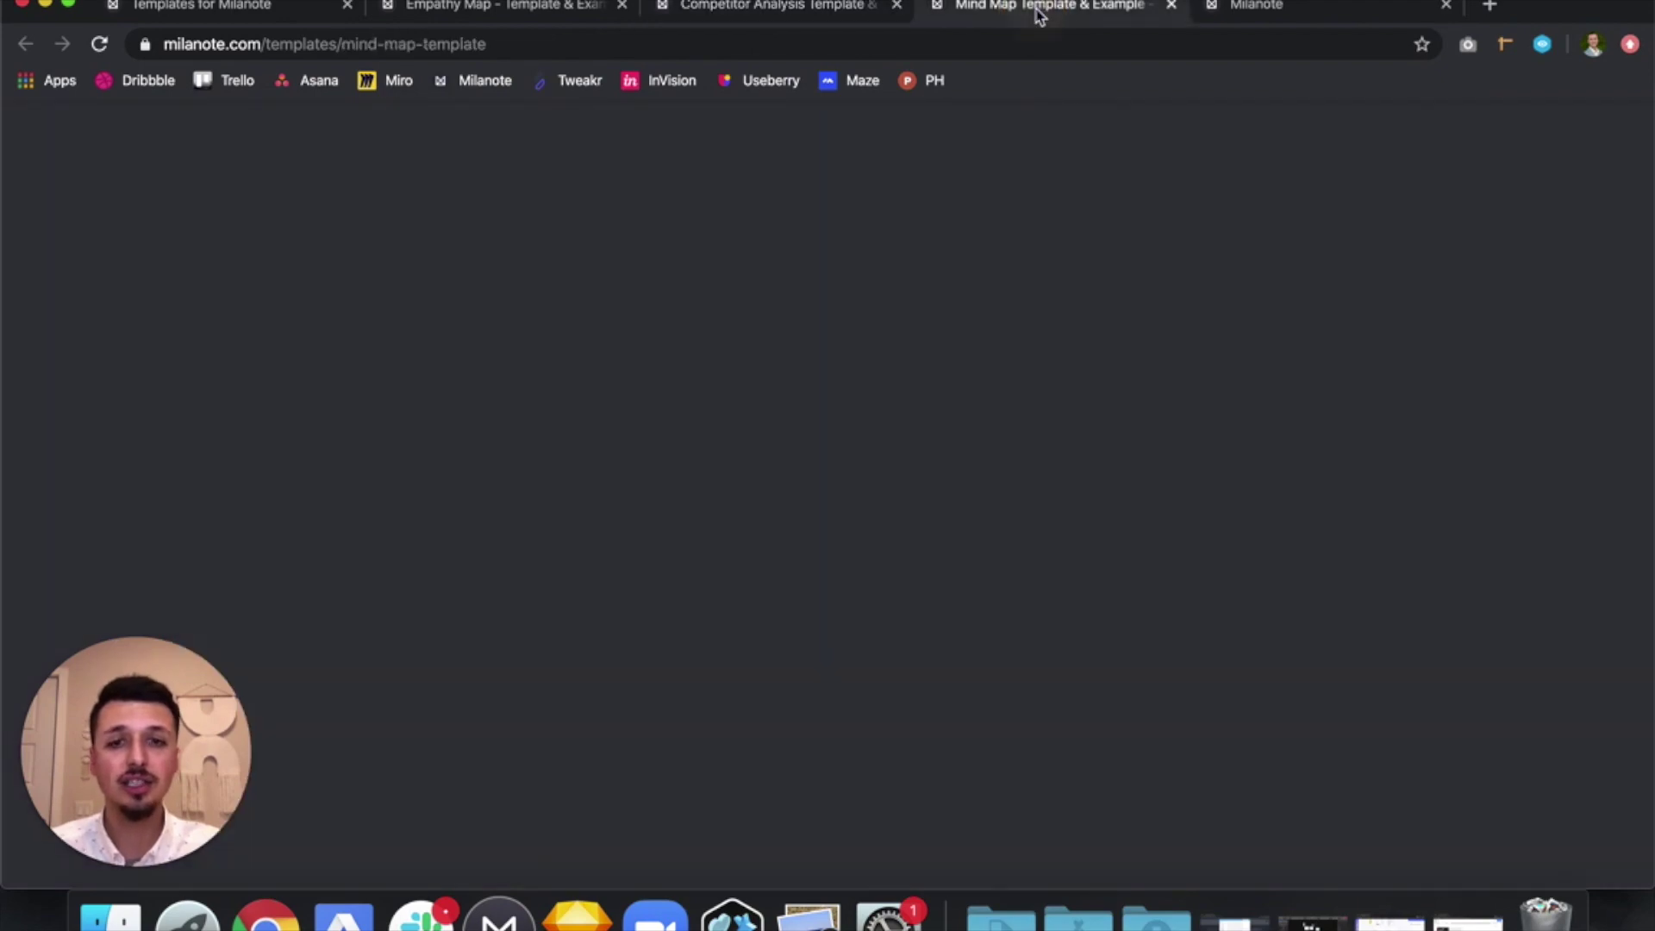
{"action": "scroll", "coordinate": [983, 457], "scroll_direction": "down", "scroll_amount": 5}
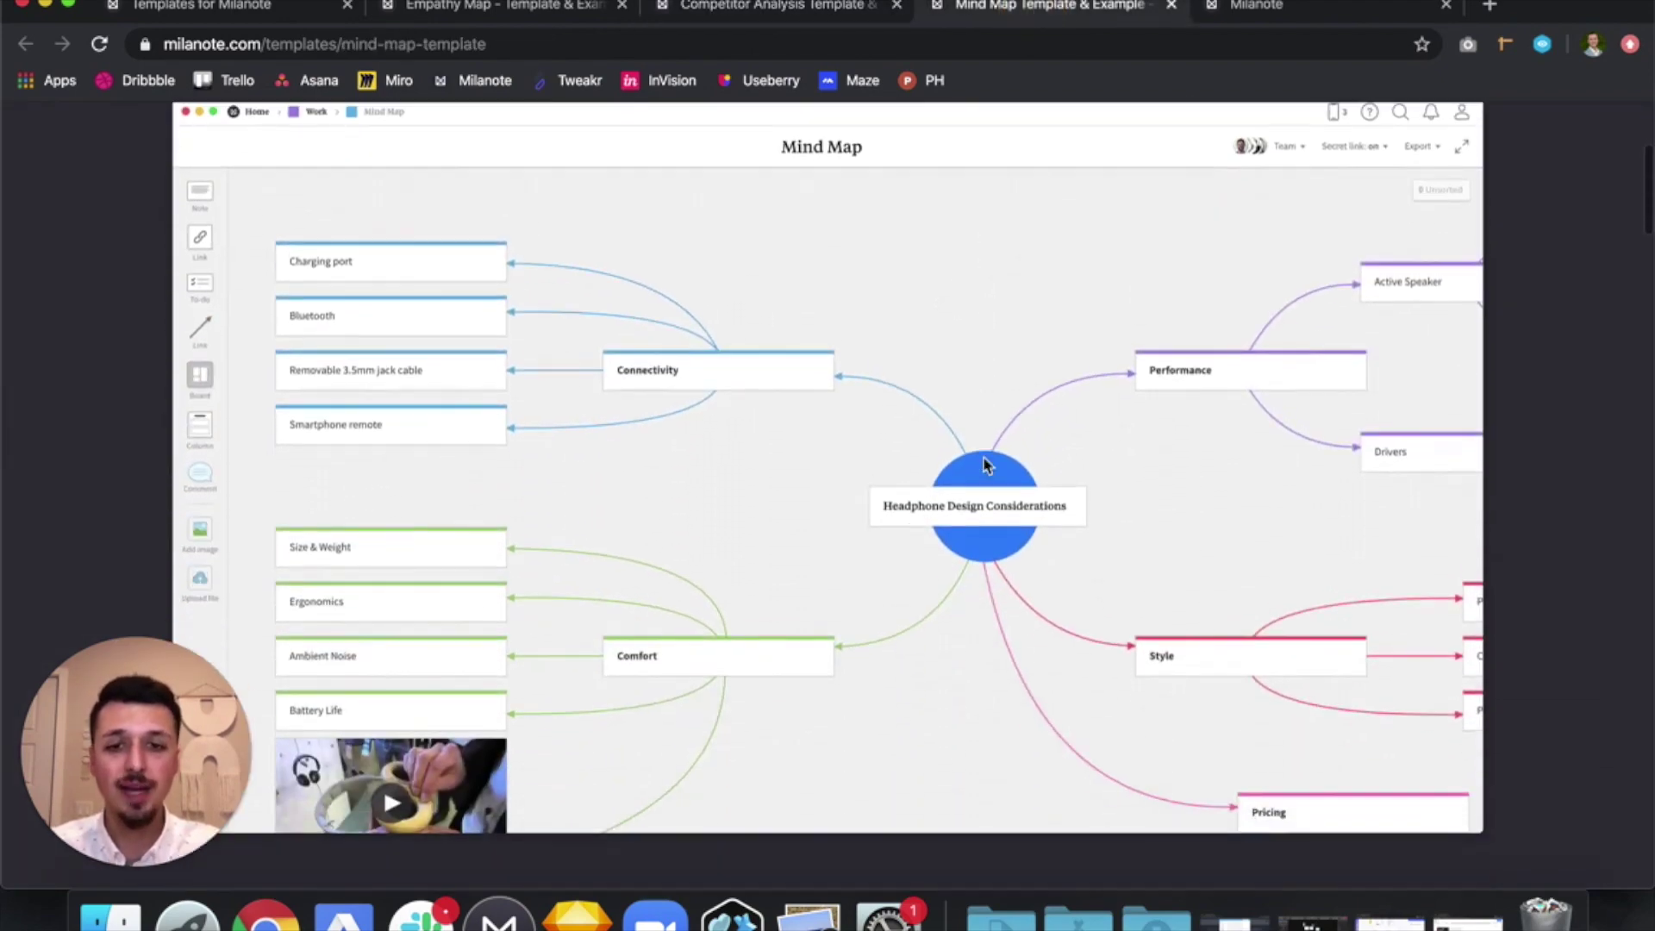
{"action": "scroll", "coordinate": [987, 465], "scroll_direction": "up", "scroll_amount": 1}
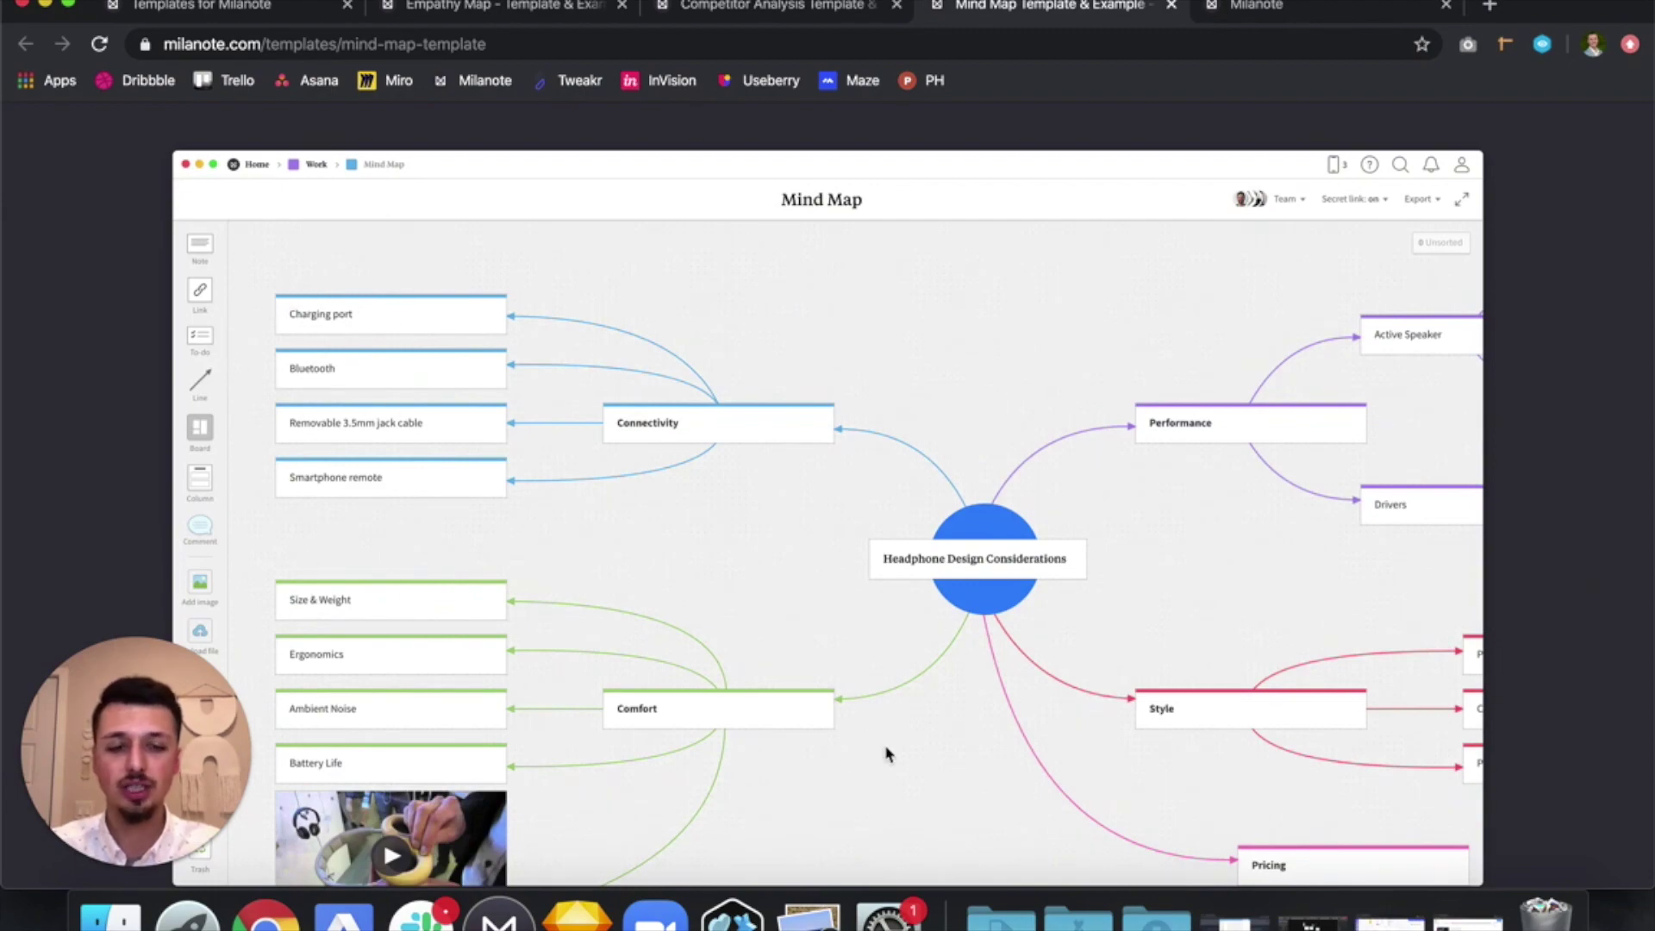
{"action": "scroll", "coordinate": [1170, 627], "scroll_direction": "down", "scroll_amount": 10}
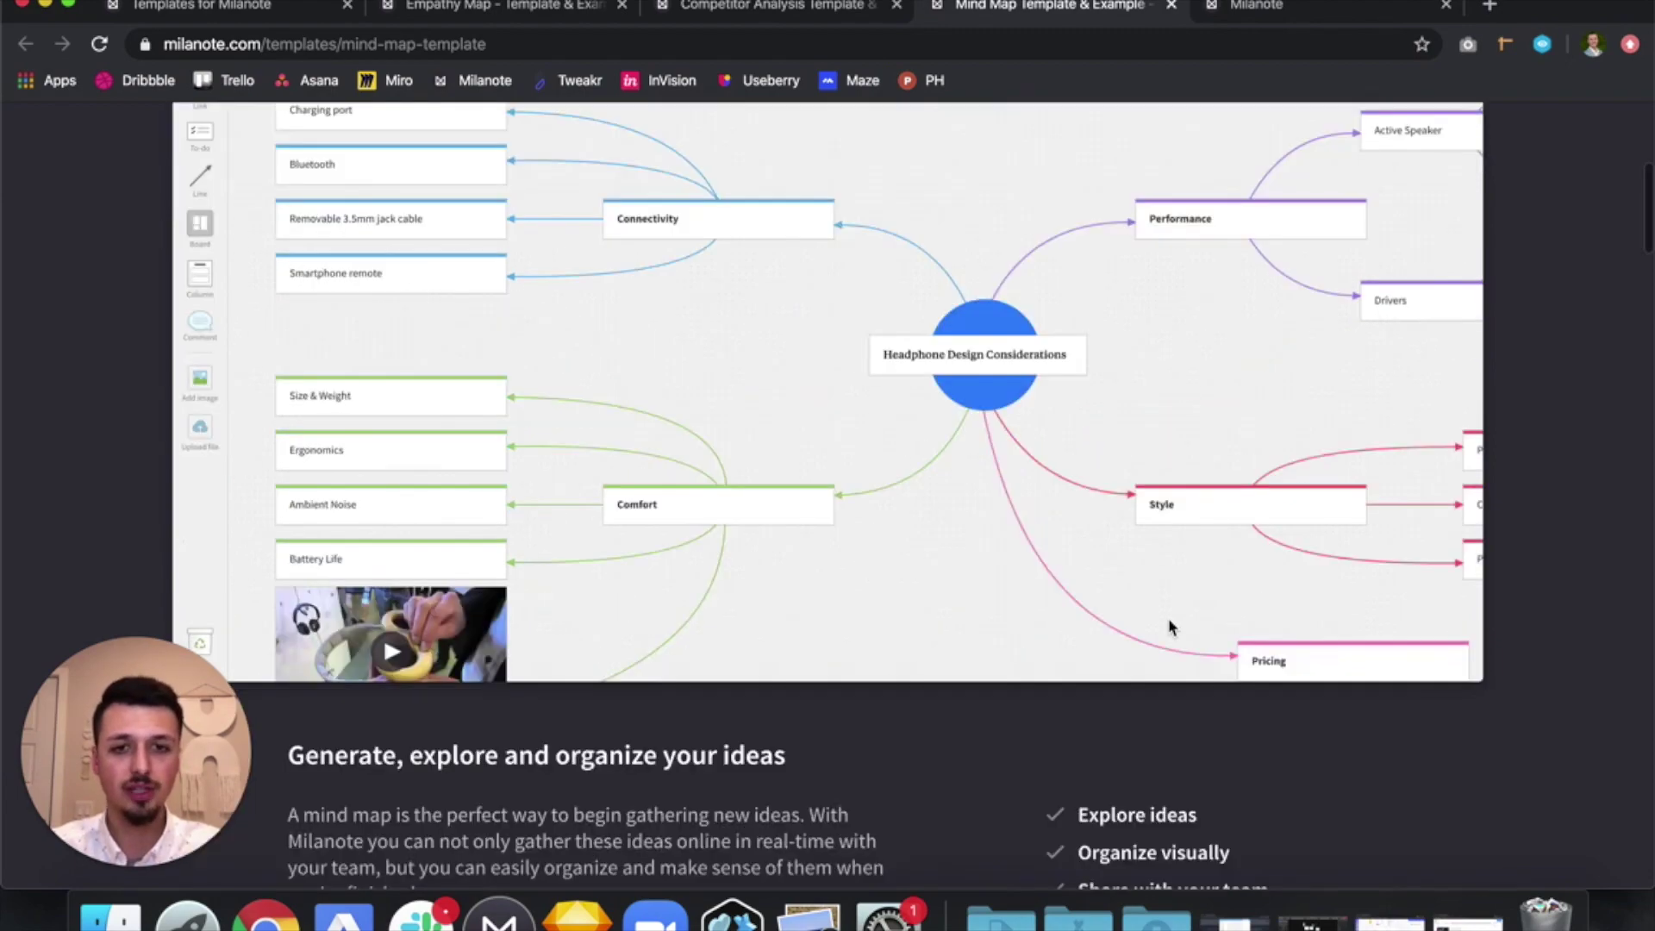
{"action": "scroll", "coordinate": [1170, 627], "scroll_direction": "down", "scroll_amount": 15}
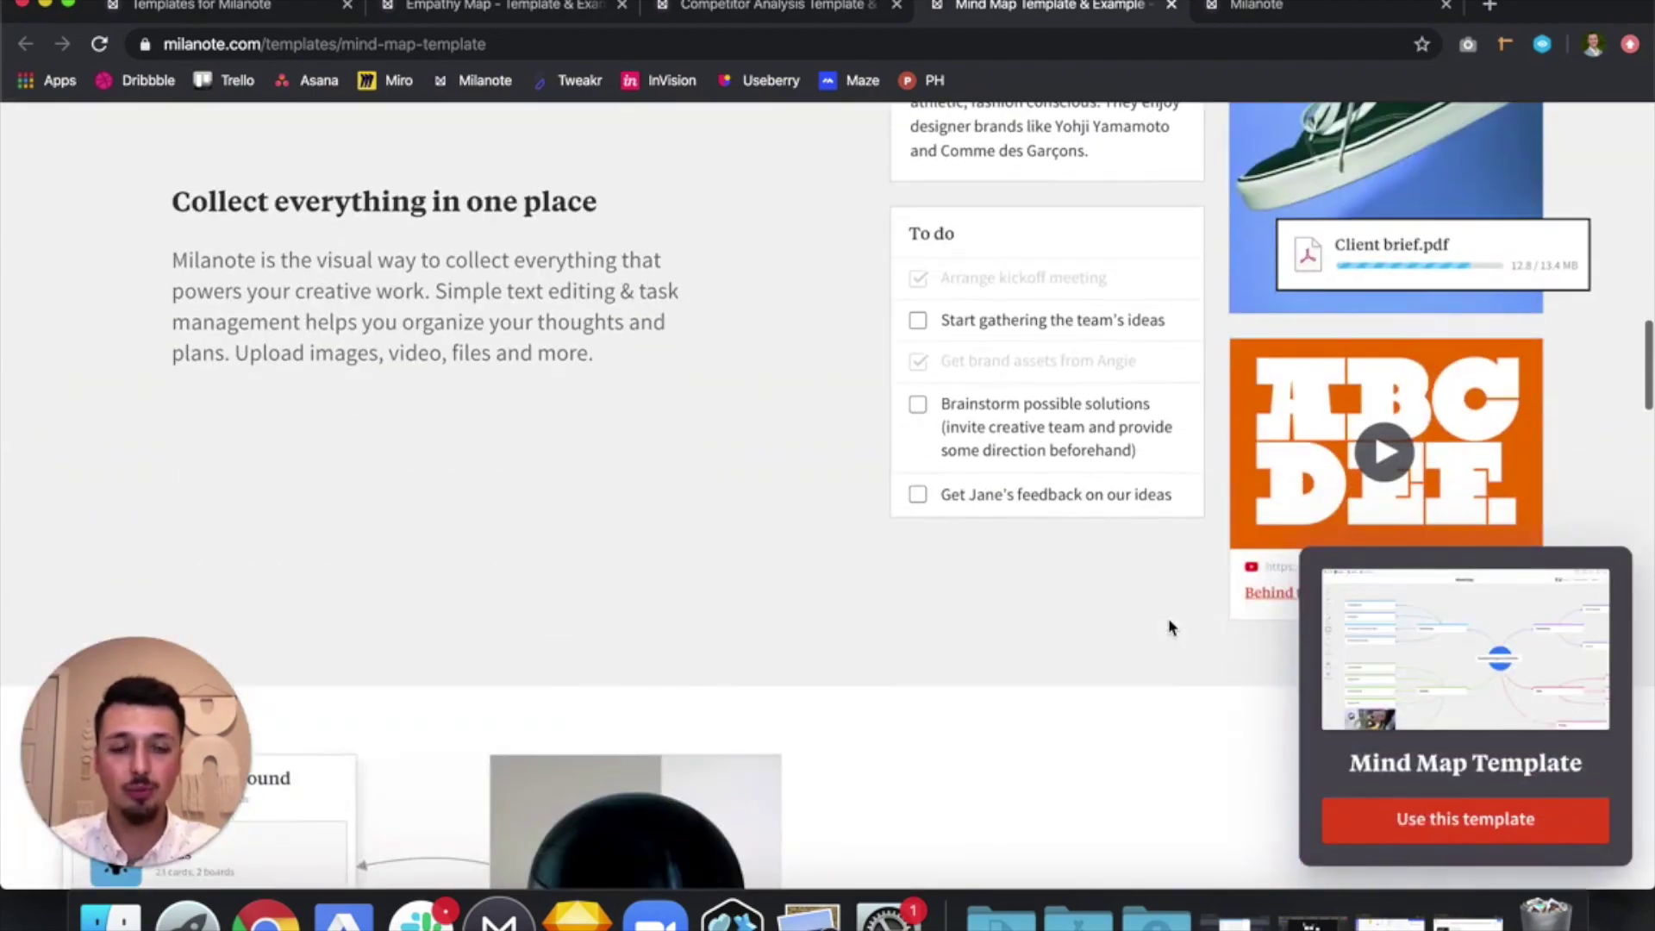
{"action": "scroll", "coordinate": [1170, 627], "scroll_direction": "down", "scroll_amount": 12}
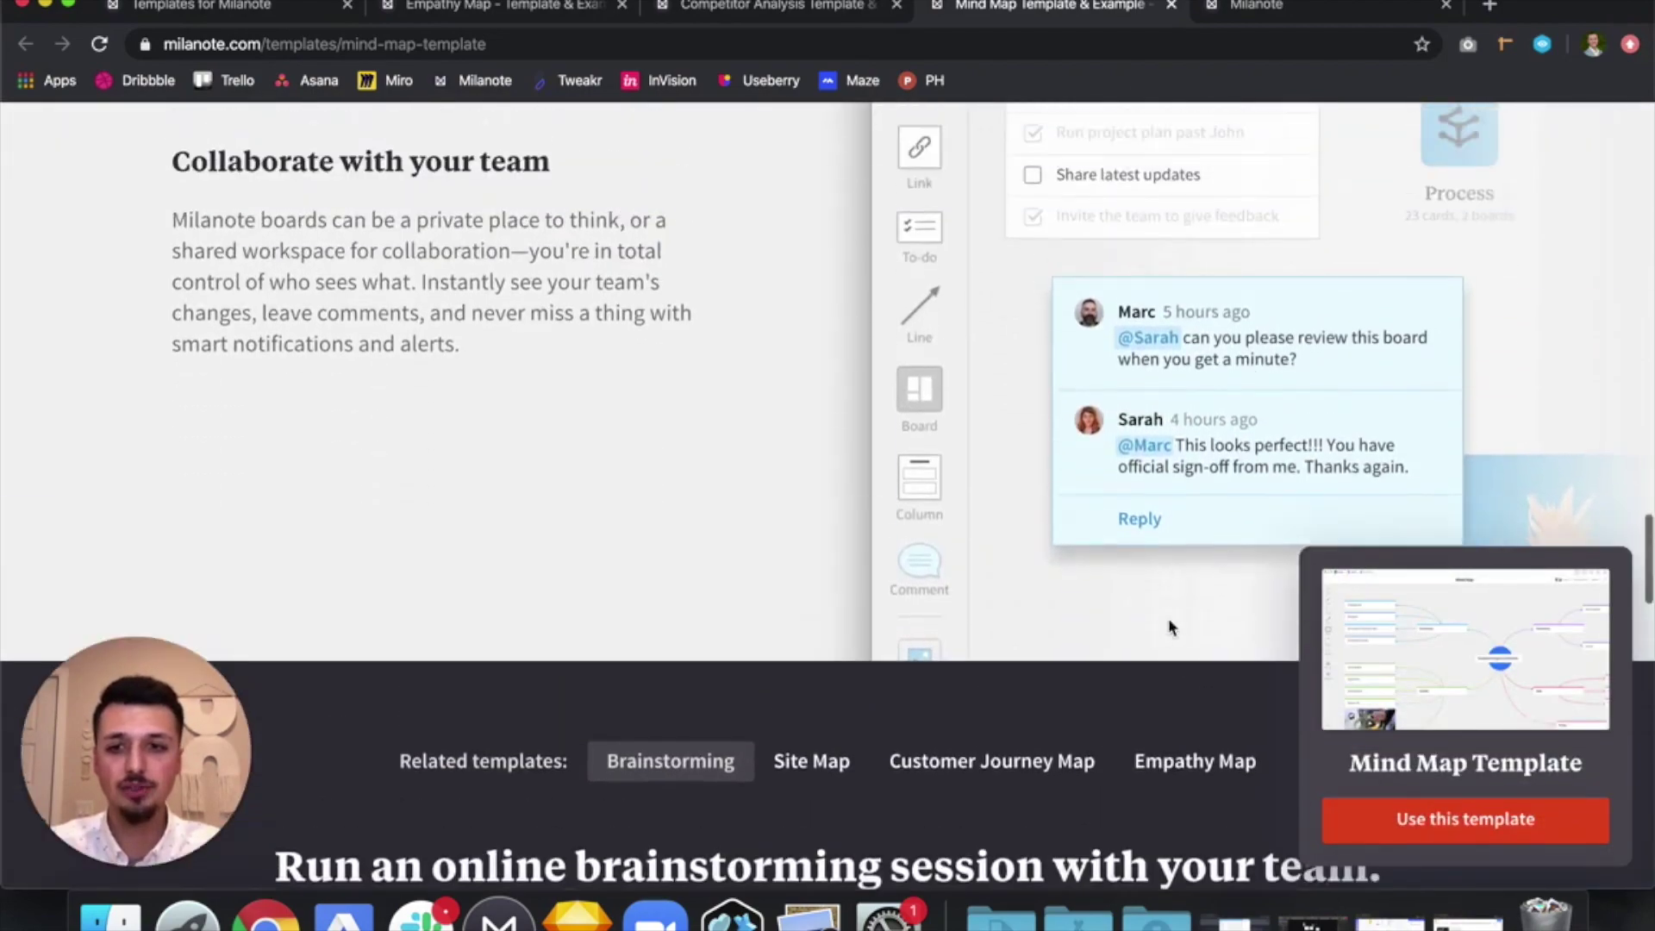
{"action": "scroll", "coordinate": [1170, 627], "scroll_direction": "up", "scroll_amount": 10}
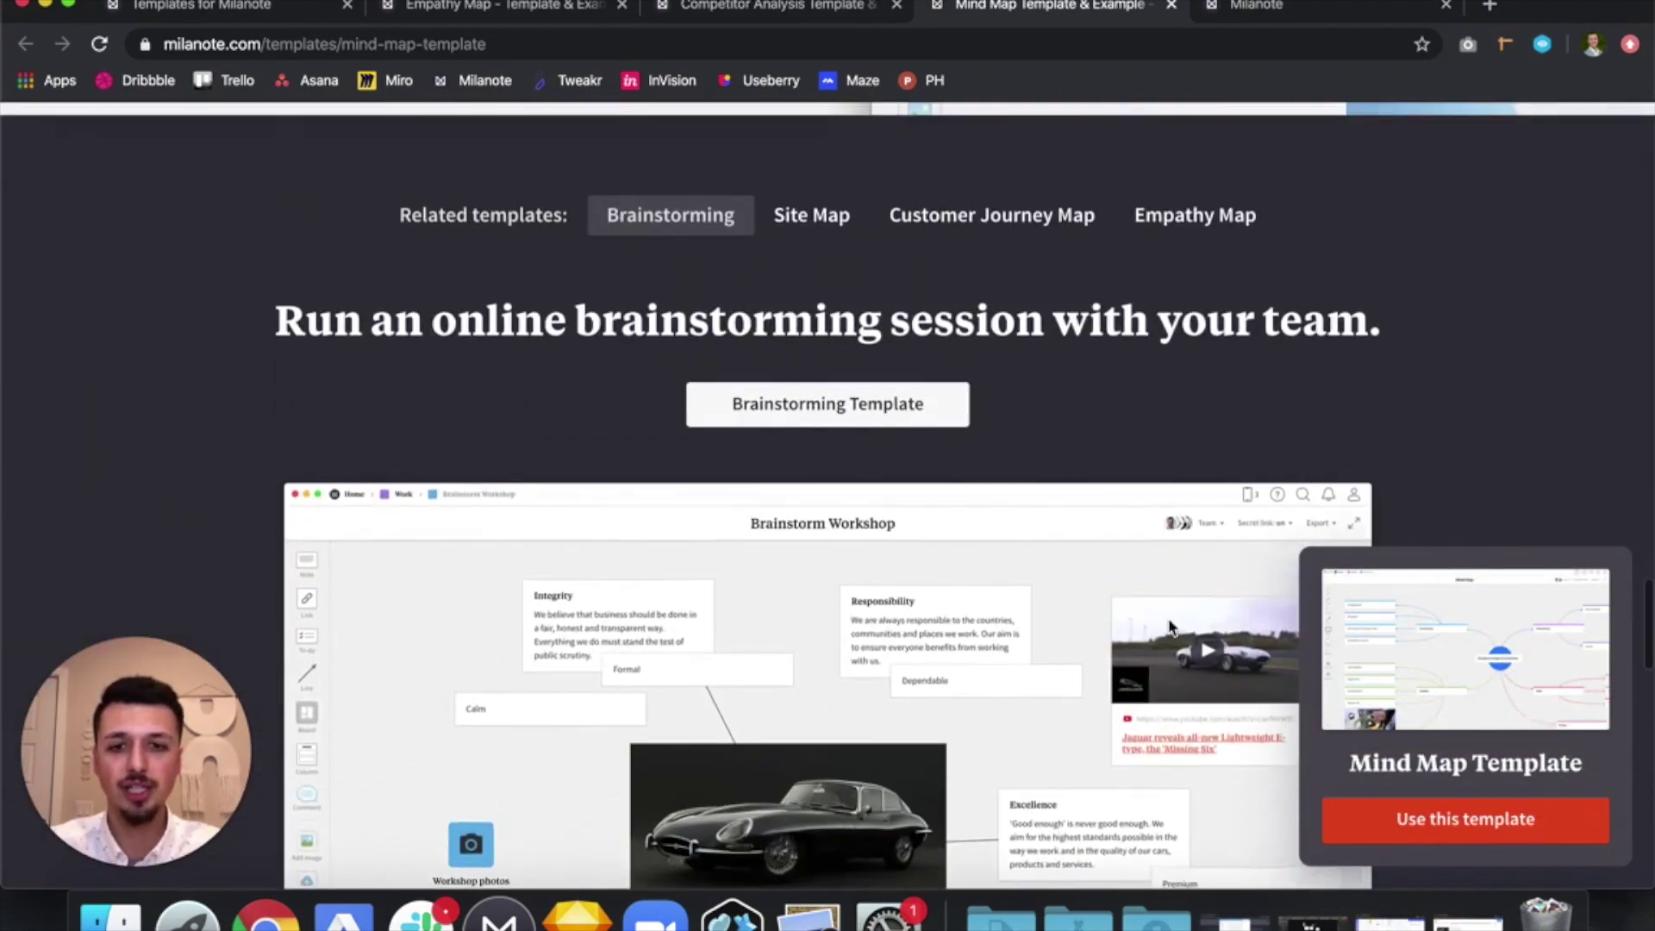
{"action": "key", "text": "ctrl+shift+Tab"}
{"action": "key", "text": "ctrl+shift+Tab"}
Scroll through the Empathy Map board of what the user thinks, feels, hears and sees
{"action": "scroll", "coordinate": [770, 479], "scroll_direction": "down", "scroll_amount": 3}
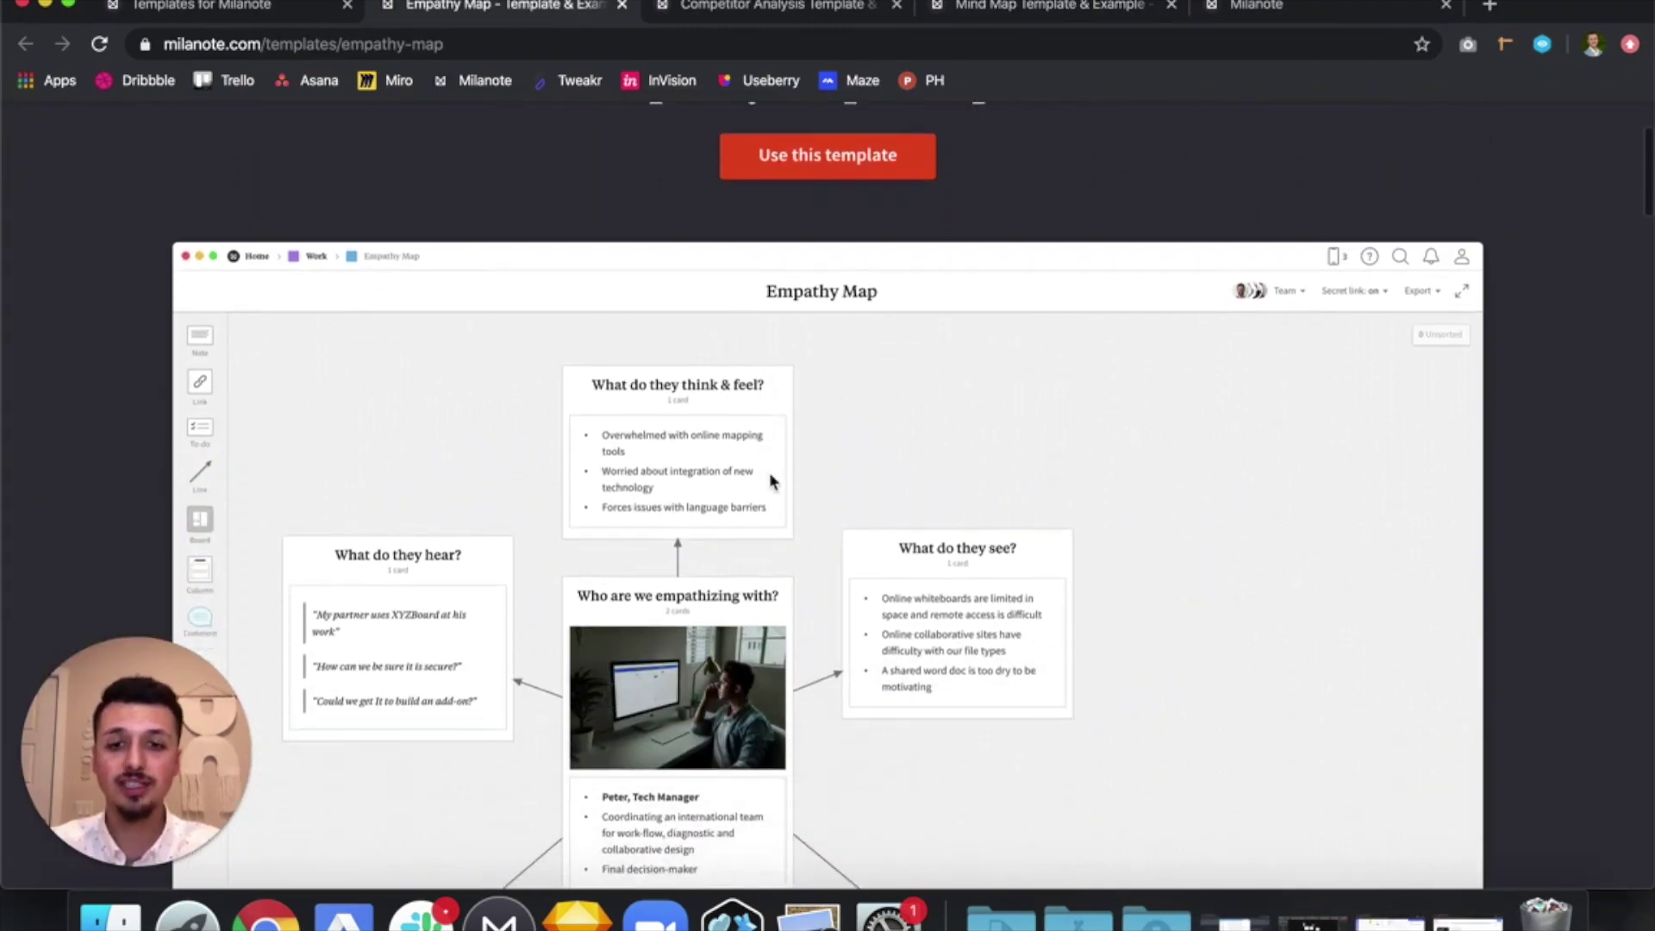
{"action": "scroll", "coordinate": [770, 479], "scroll_direction": "up", "scroll_amount": 2}
{"action": "scroll", "coordinate": [770, 479], "scroll_direction": "down", "scroll_amount": 2}
{"action": "scroll", "coordinate": [770, 479], "scroll_direction": "down", "scroll_amount": 4}
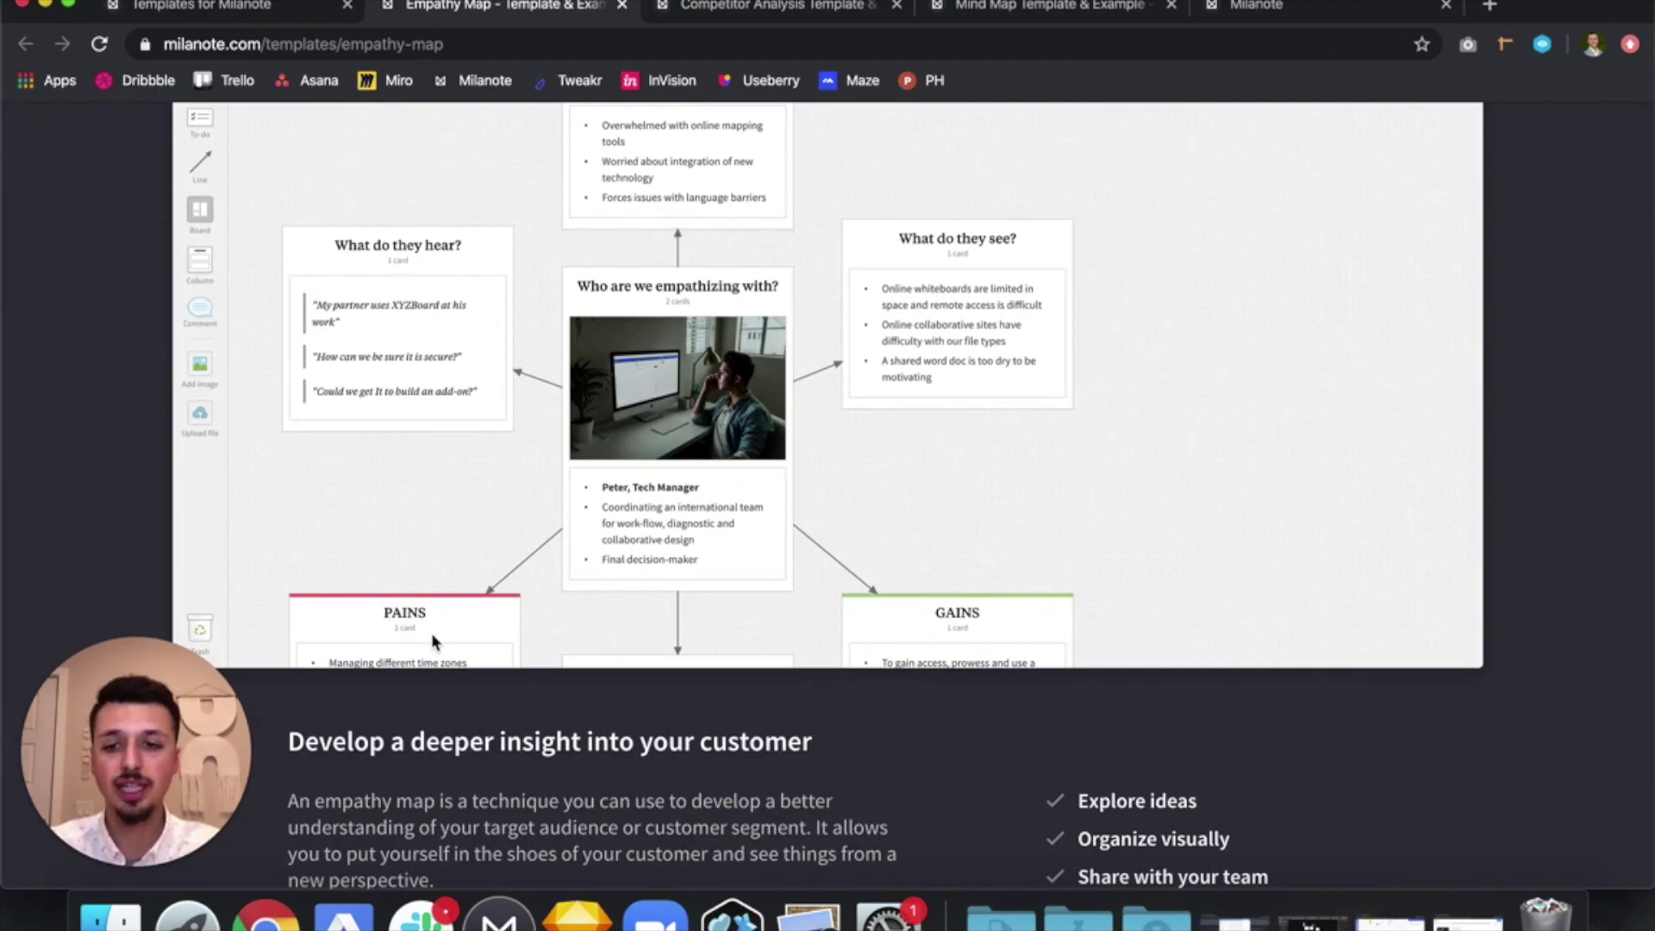
{"action": "scroll", "coordinate": [748, 569], "scroll_direction": "down", "scroll_amount": 15}
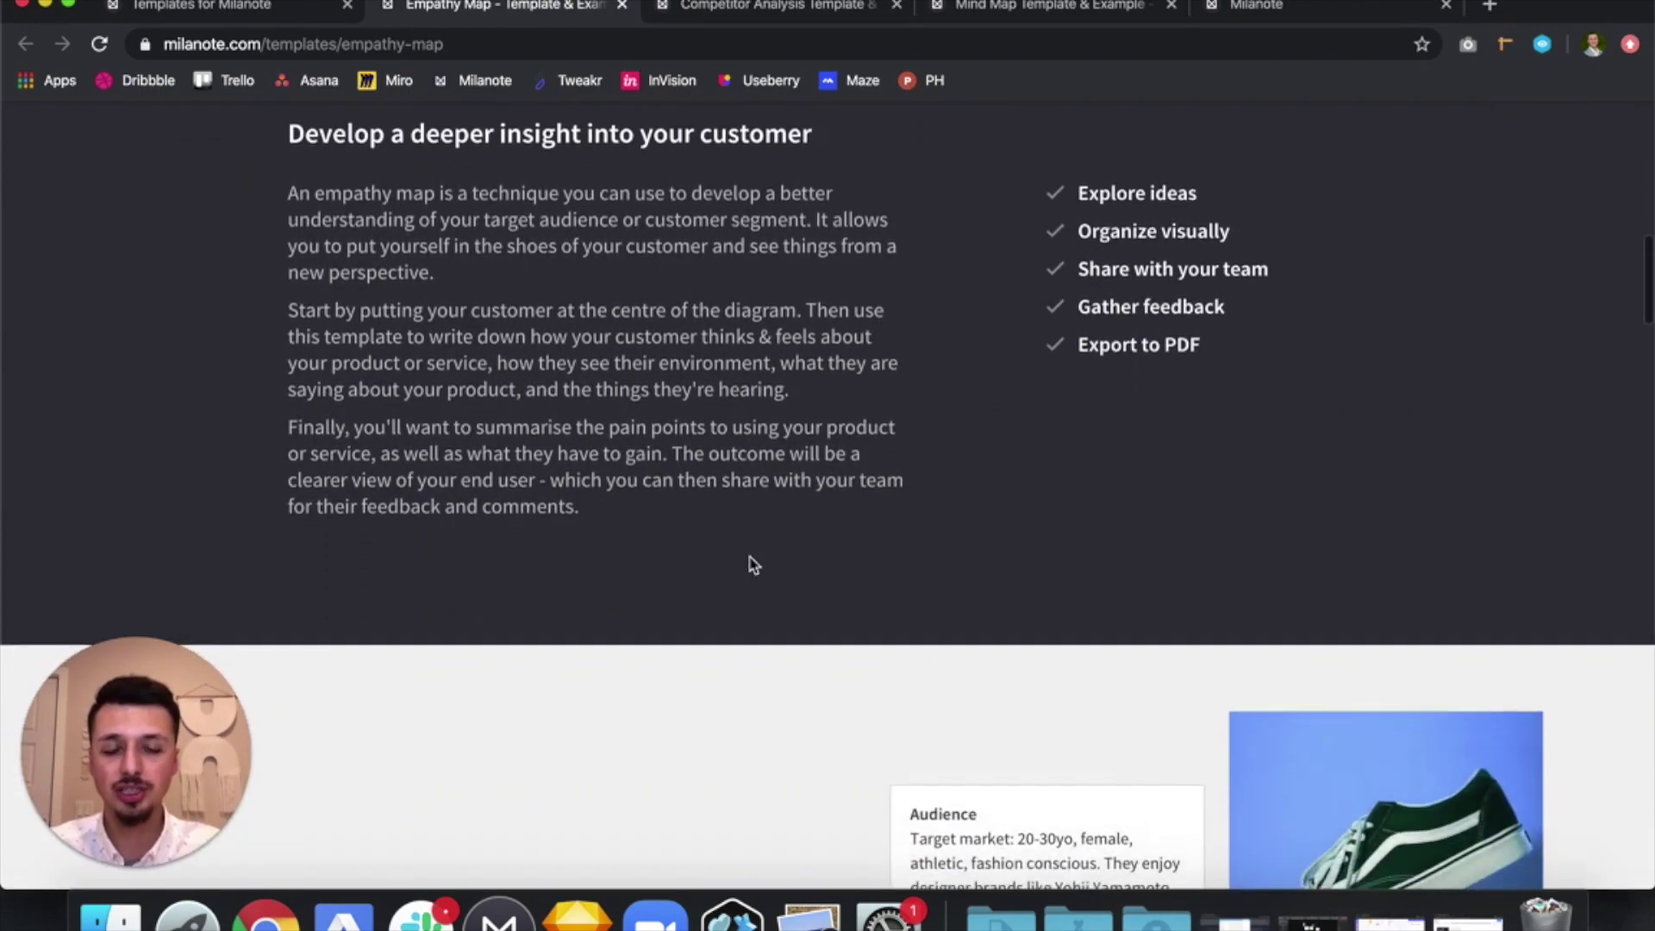
{"action": "scroll", "coordinate": [750, 565], "scroll_direction": "down", "scroll_amount": 15}
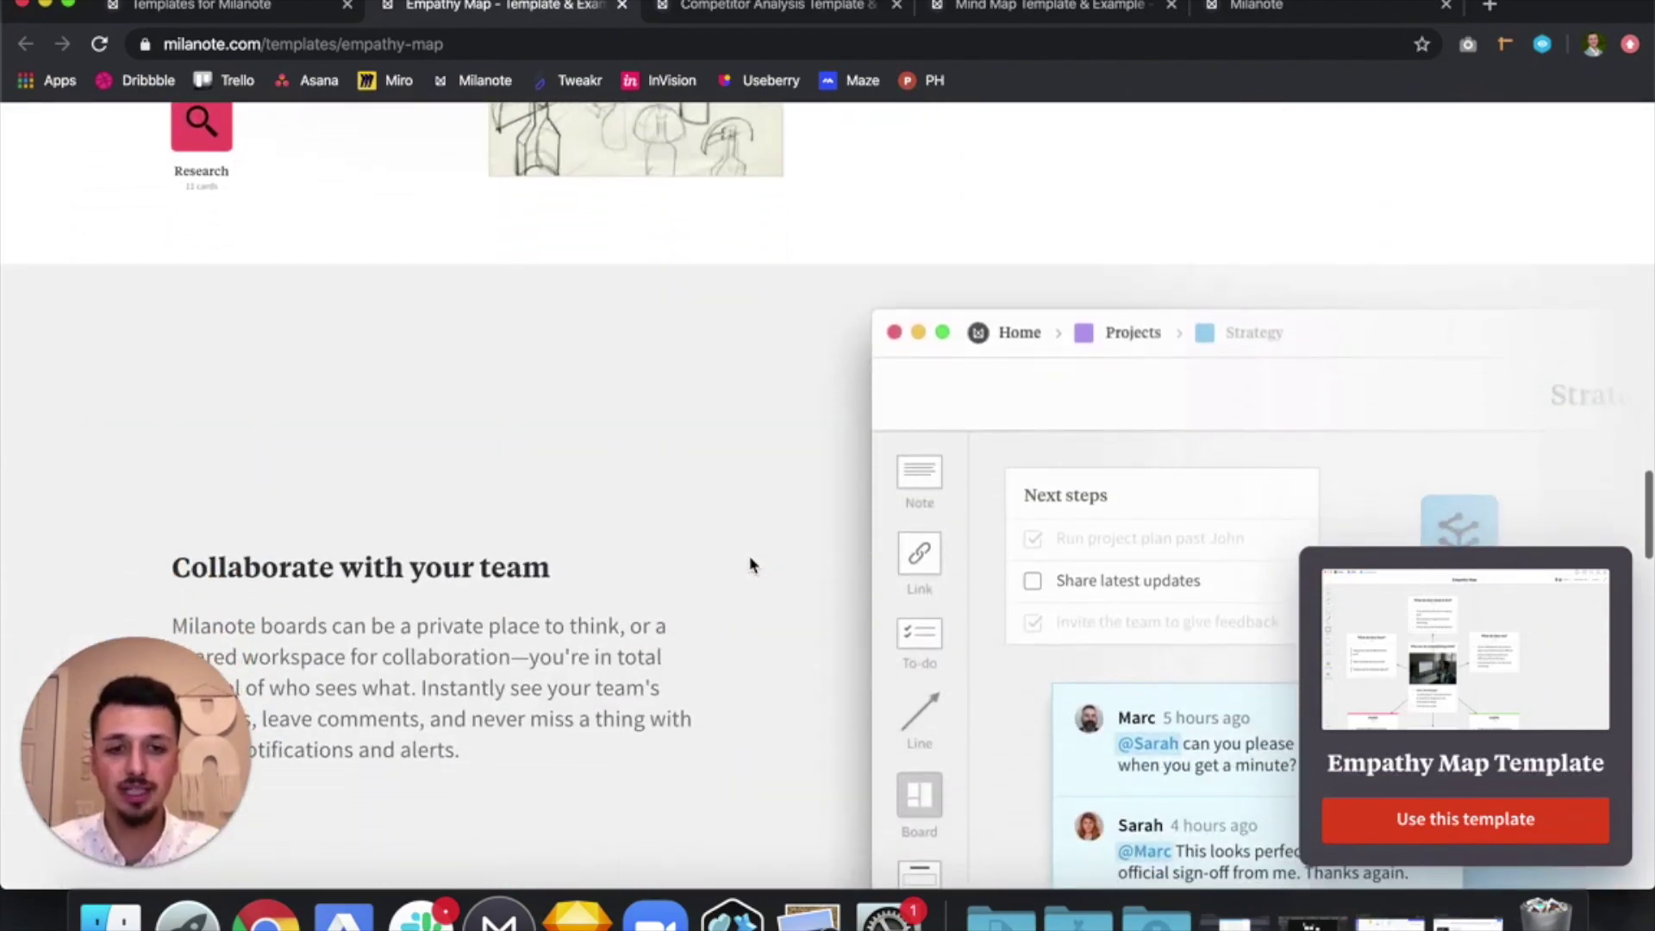
{"action": "scroll", "coordinate": [750, 565], "scroll_direction": "down", "scroll_amount": 3}
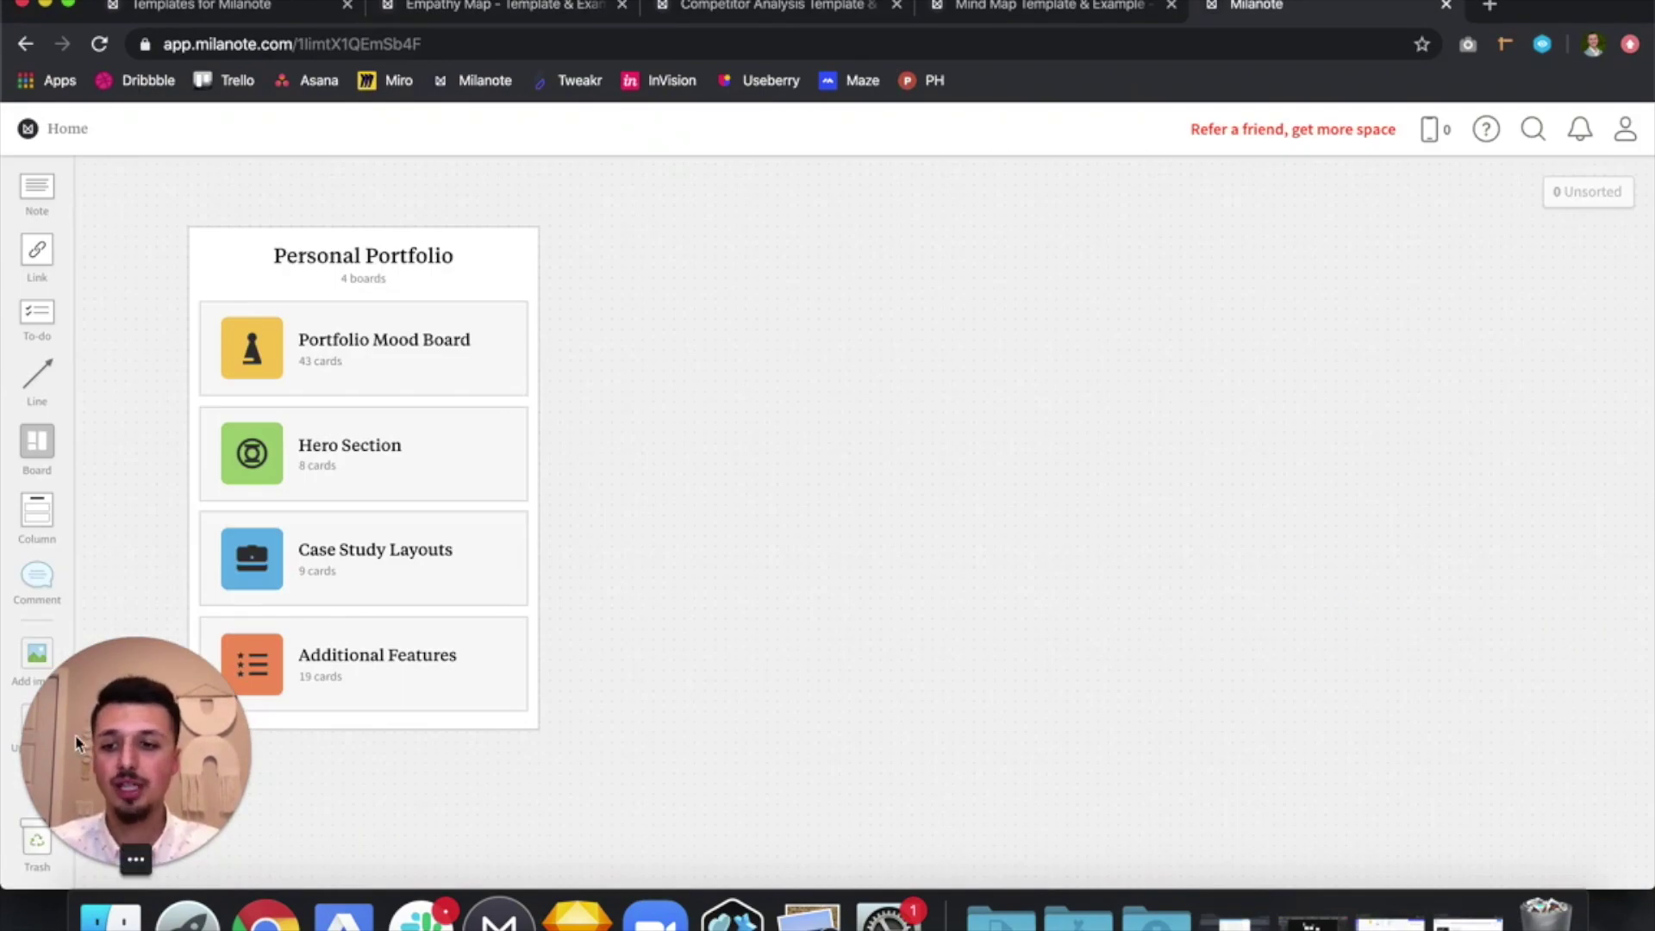
{"action": "left_click_drag", "start_coordinate": [93, 707], "coordinate": [1457, 454]}
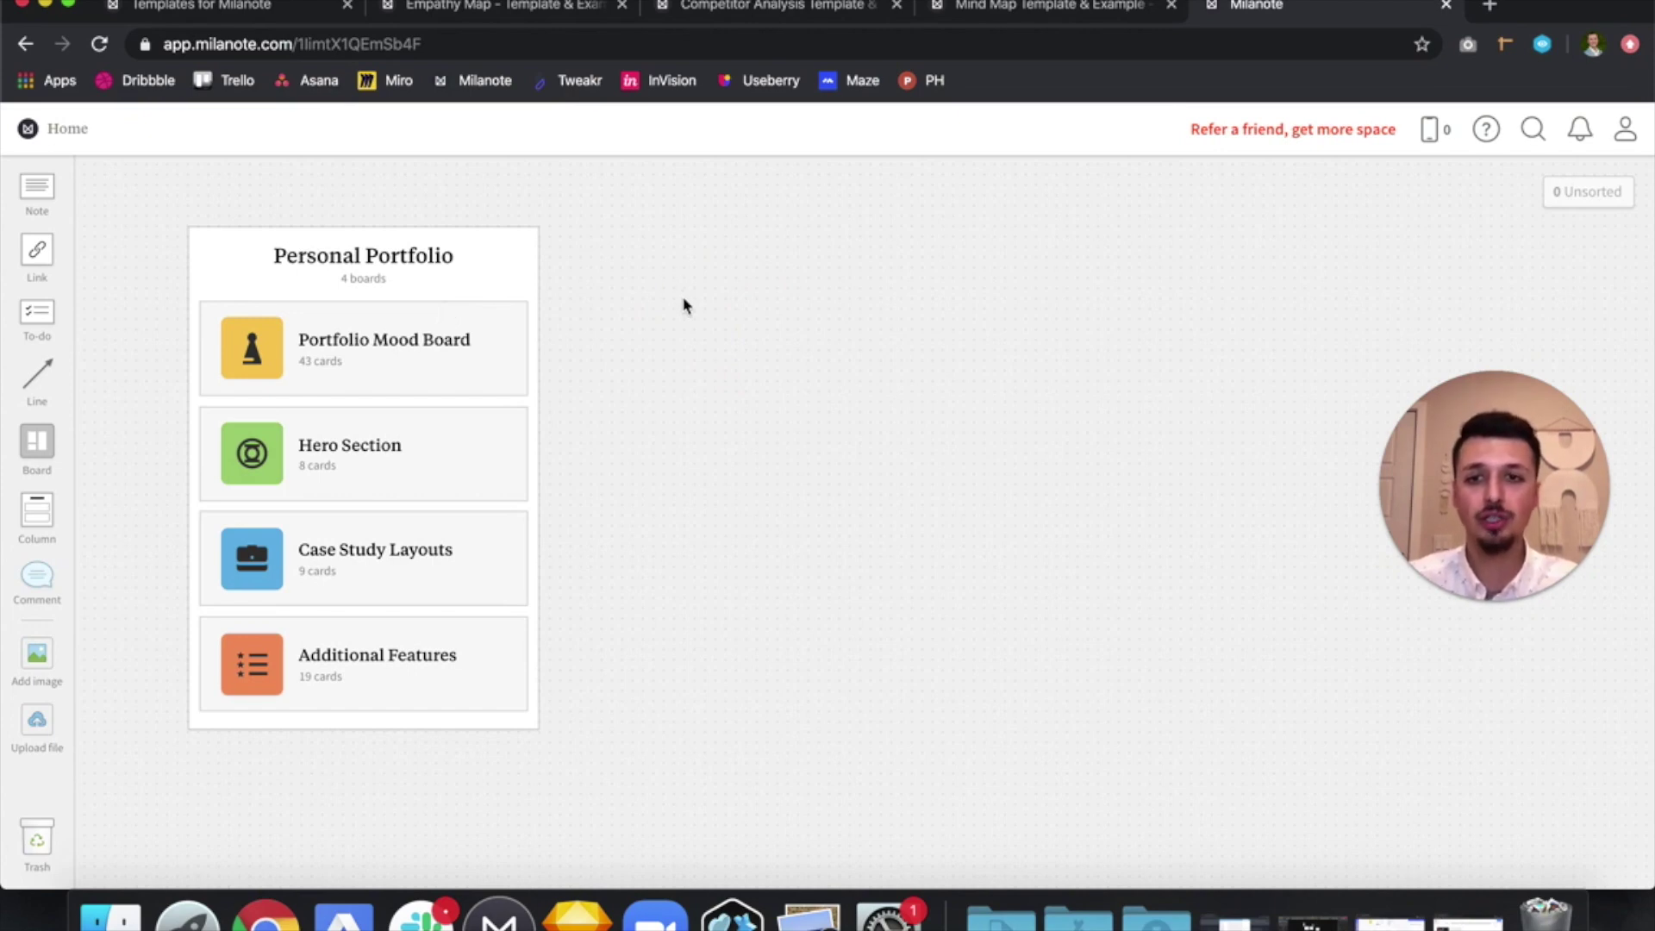
{"action": "left_click", "coordinate": [400, 345]}
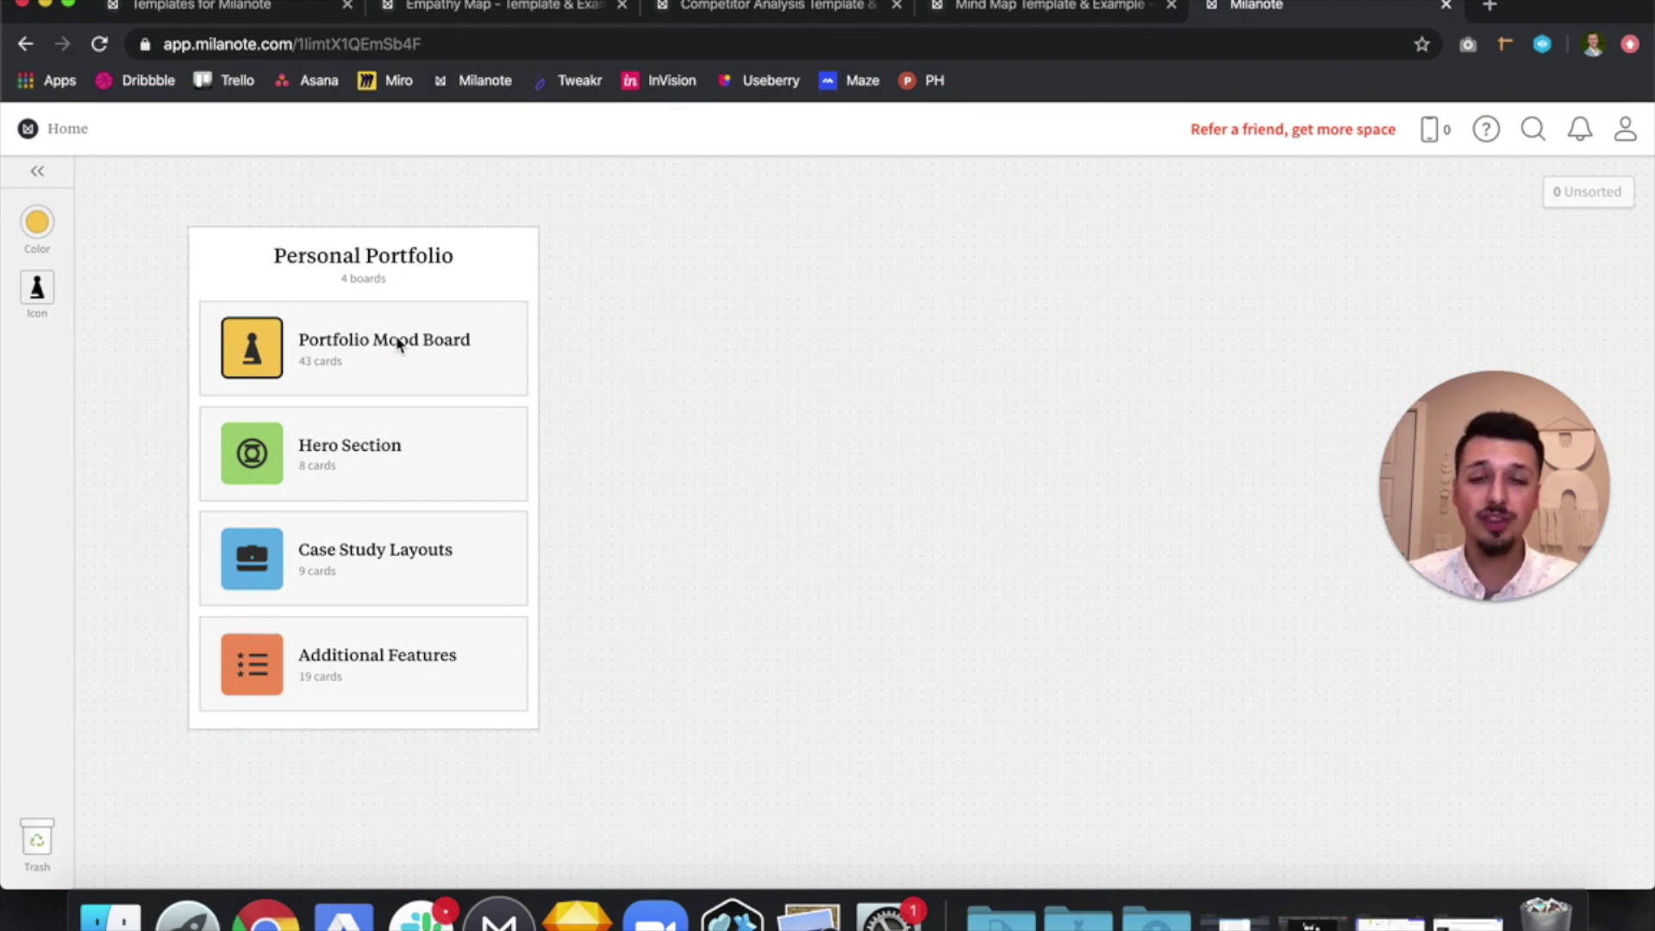
{"action": "double_click", "coordinate": [312, 344]}
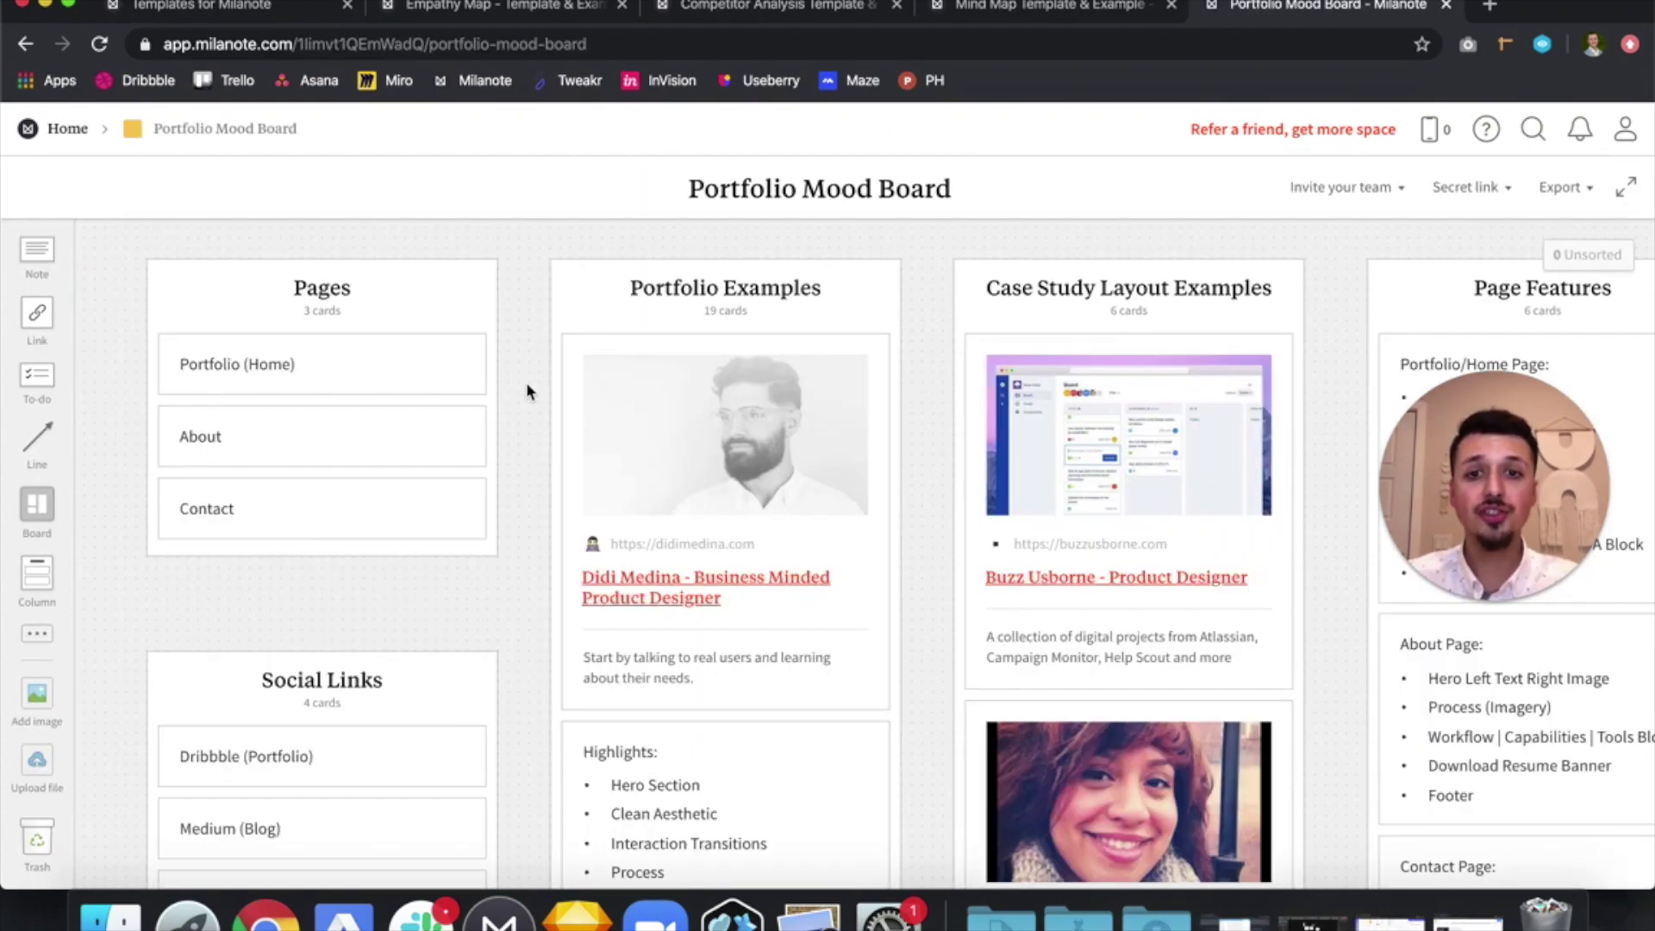
{"action": "scroll", "coordinate": [527, 392], "scroll_direction": "down", "scroll_amount": 2}
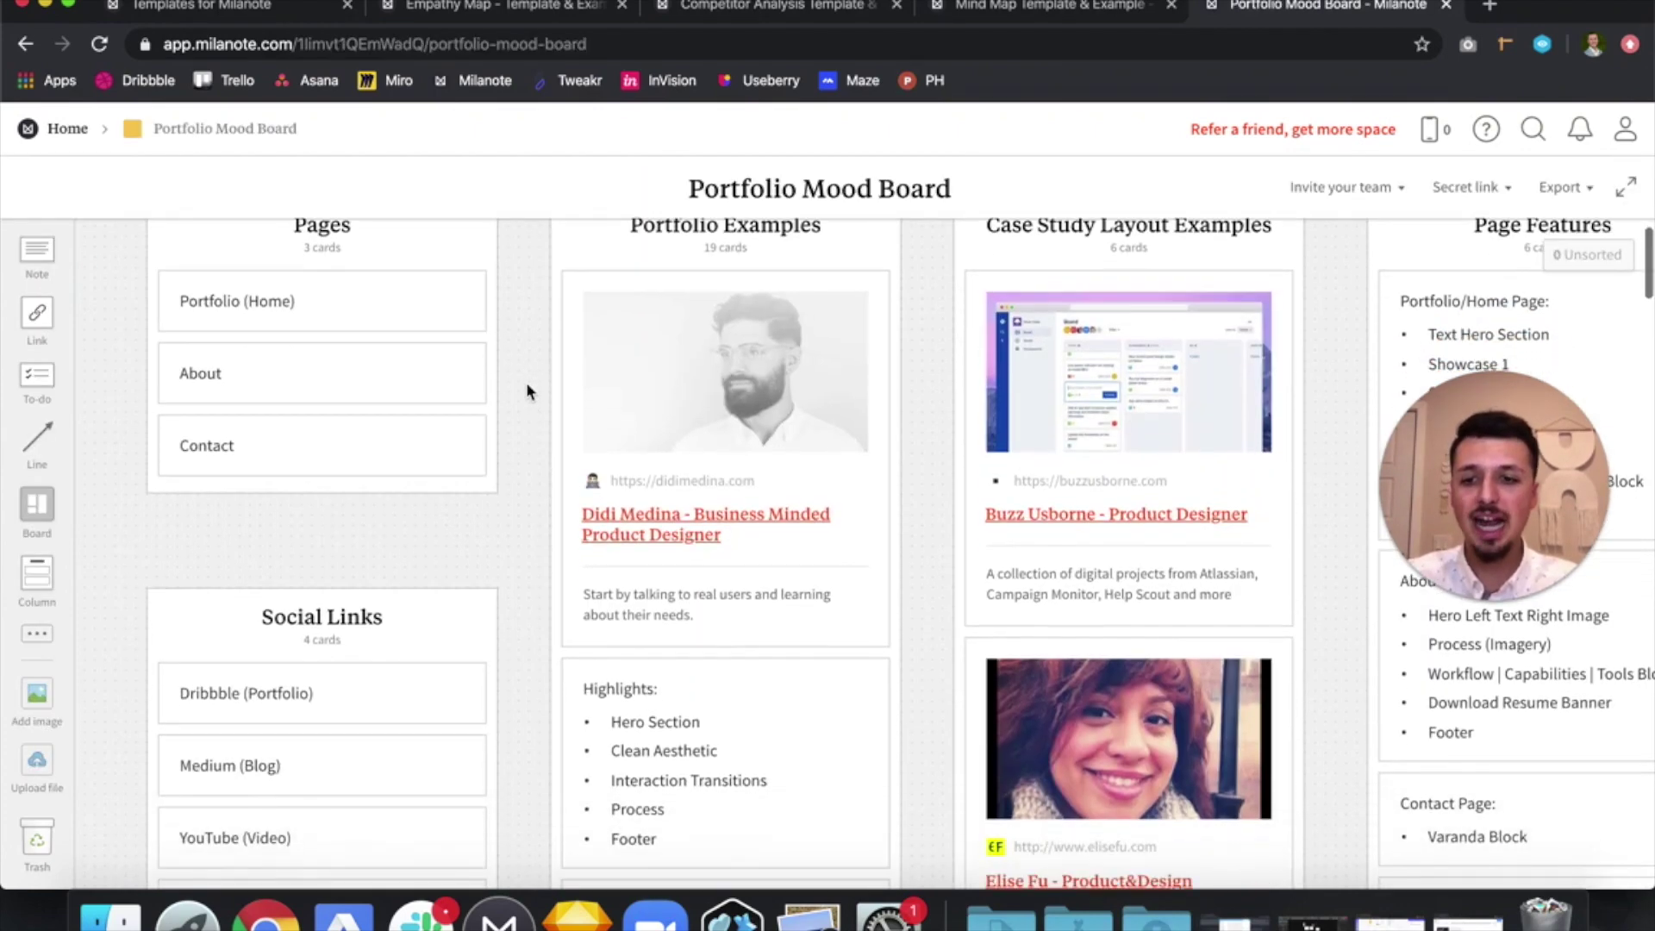
{"action": "scroll", "coordinate": [527, 393], "scroll_direction": "down", "scroll_amount": 4}
{"action": "scroll", "coordinate": [528, 392], "scroll_direction": "up", "scroll_amount": 5}
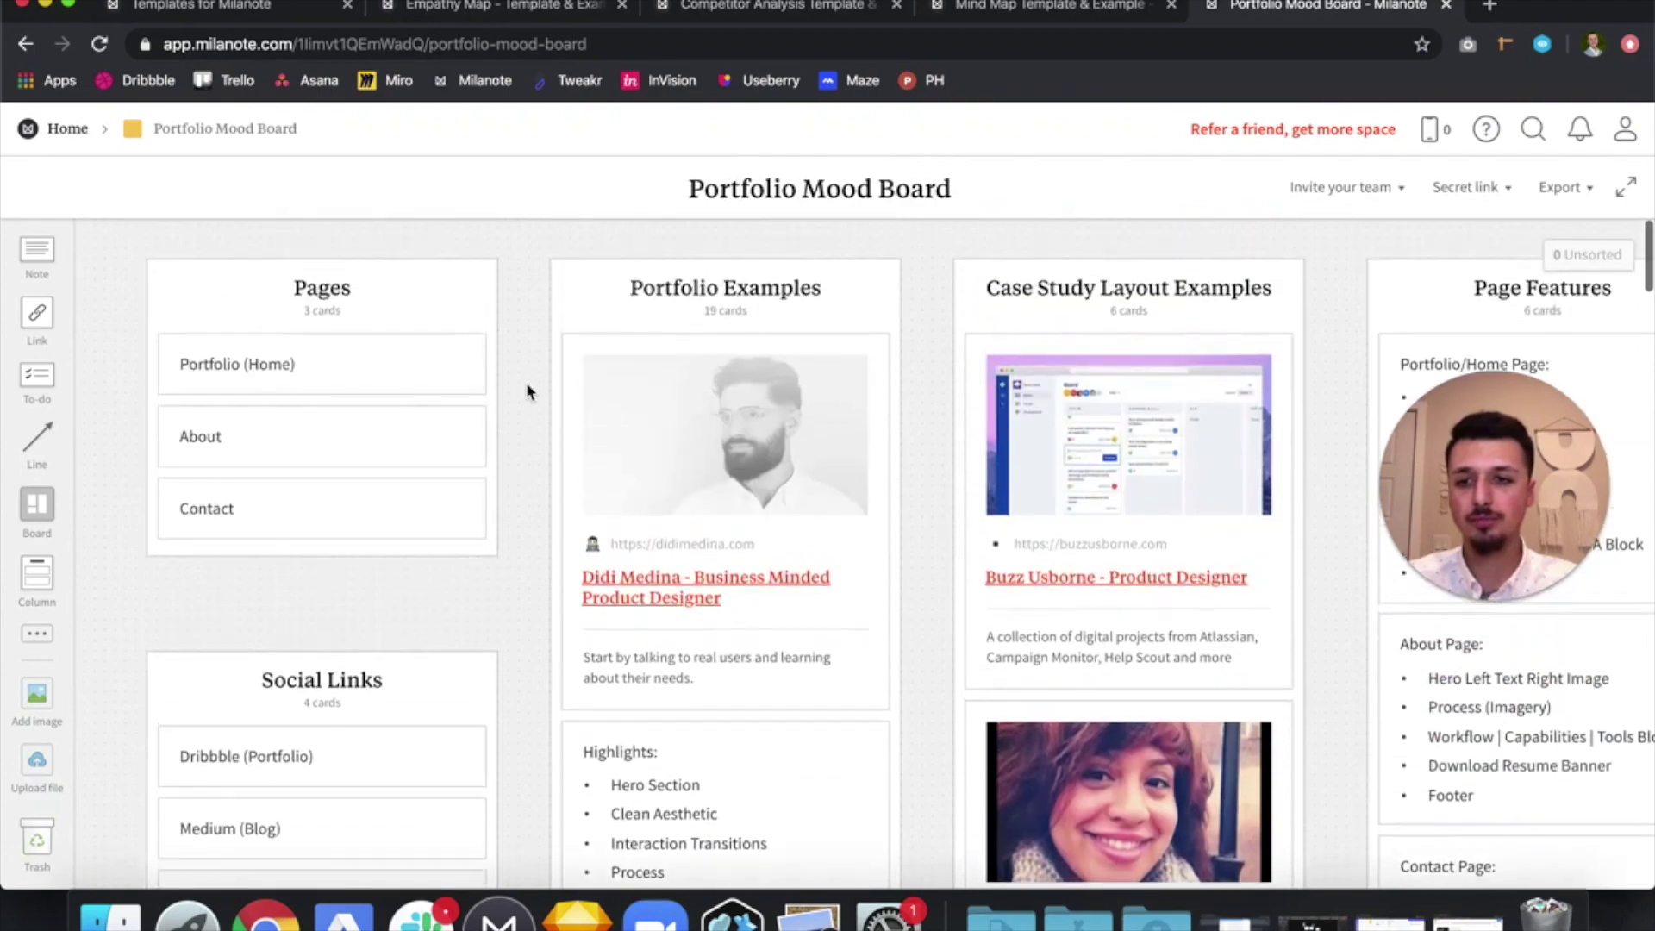
{"action": "scroll", "coordinate": [527, 392], "scroll_direction": "down", "scroll_amount": 5}
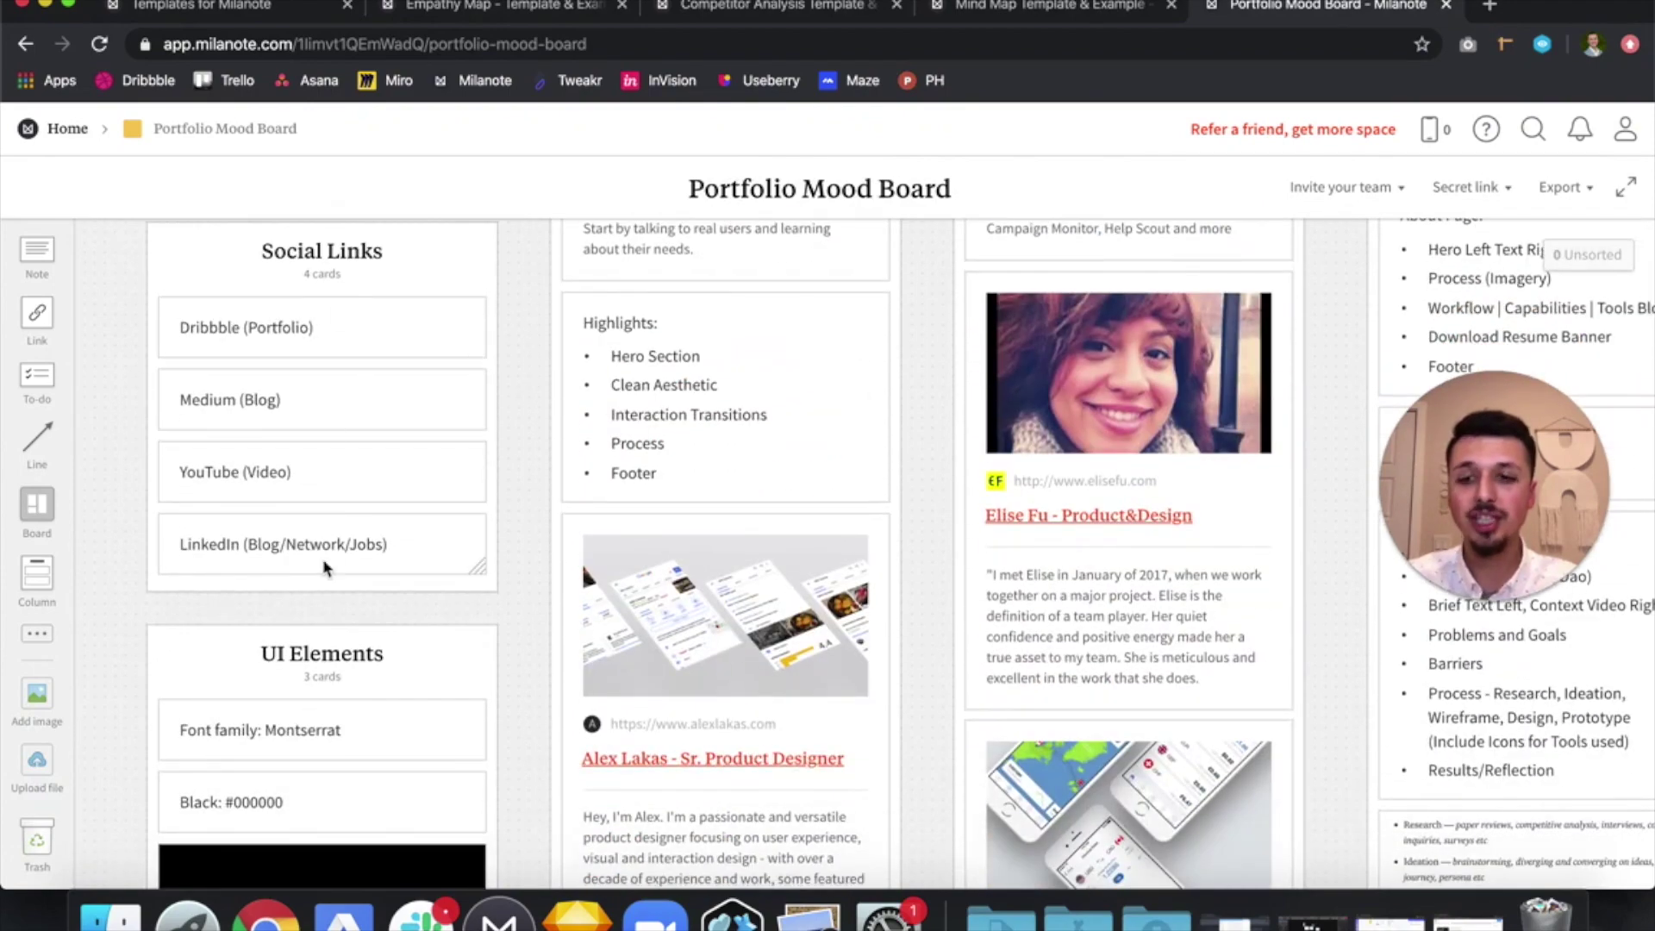
{"action": "scroll", "coordinate": [326, 566], "scroll_direction": "down", "scroll_amount": 3}
{"action": "scroll", "coordinate": [326, 566], "scroll_direction": "down", "scroll_amount": 1}
{"action": "scroll", "coordinate": [326, 566], "scroll_direction": "down", "scroll_amount": 4}
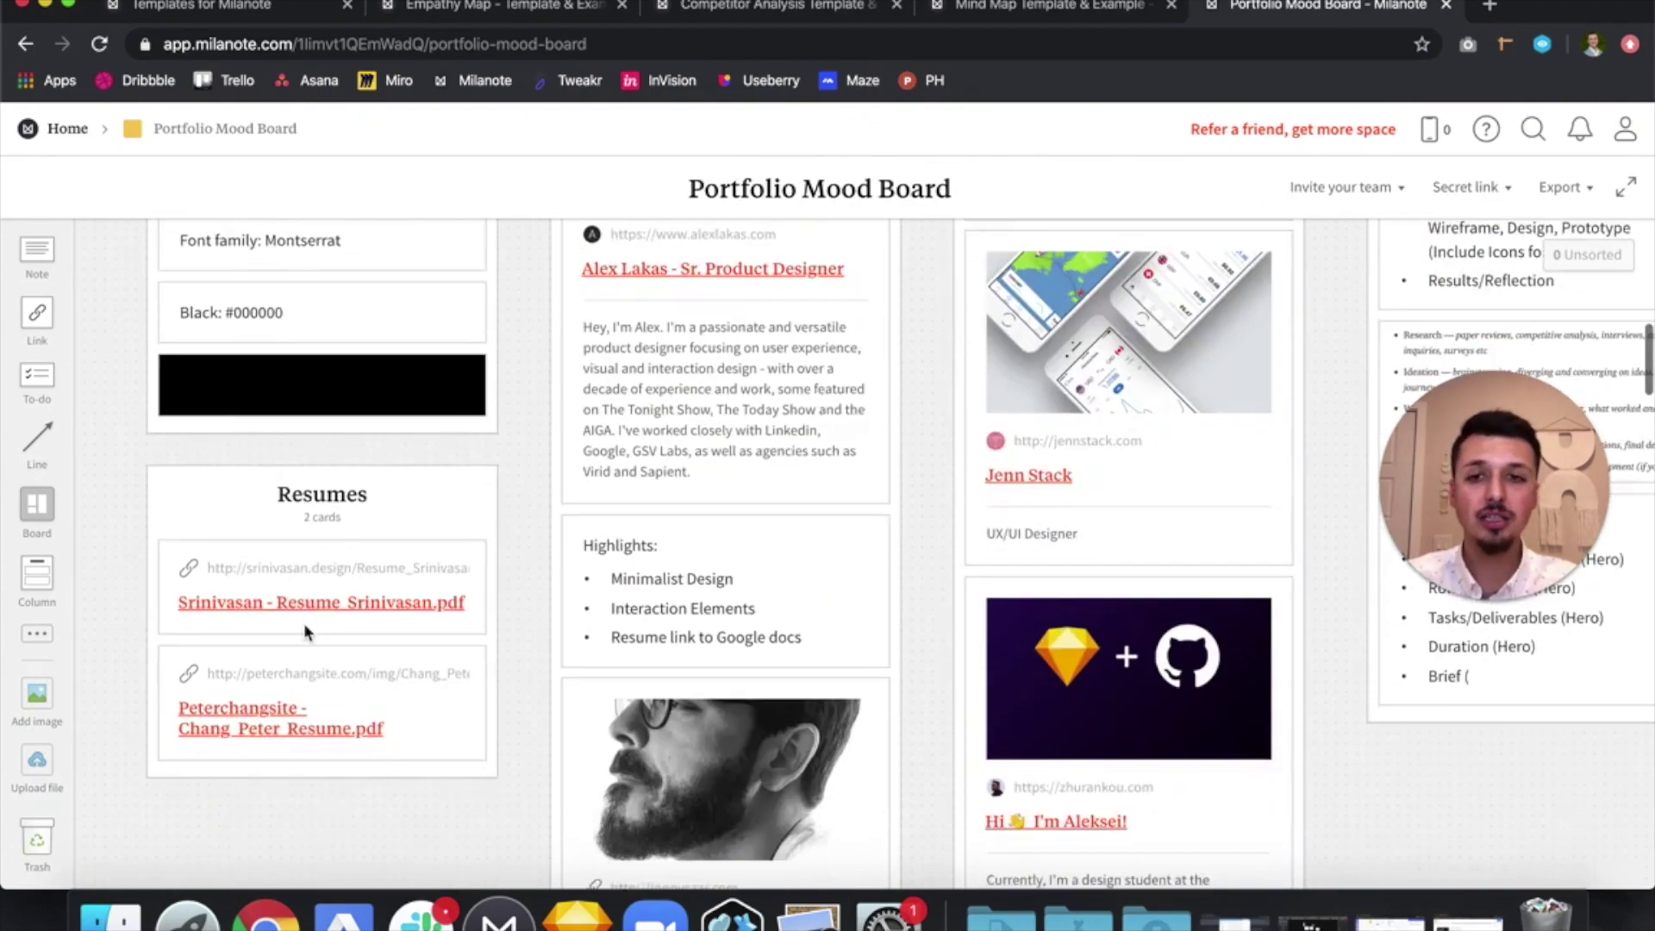
{"action": "scroll", "coordinate": [458, 491], "scroll_direction": "up", "scroll_amount": 10}
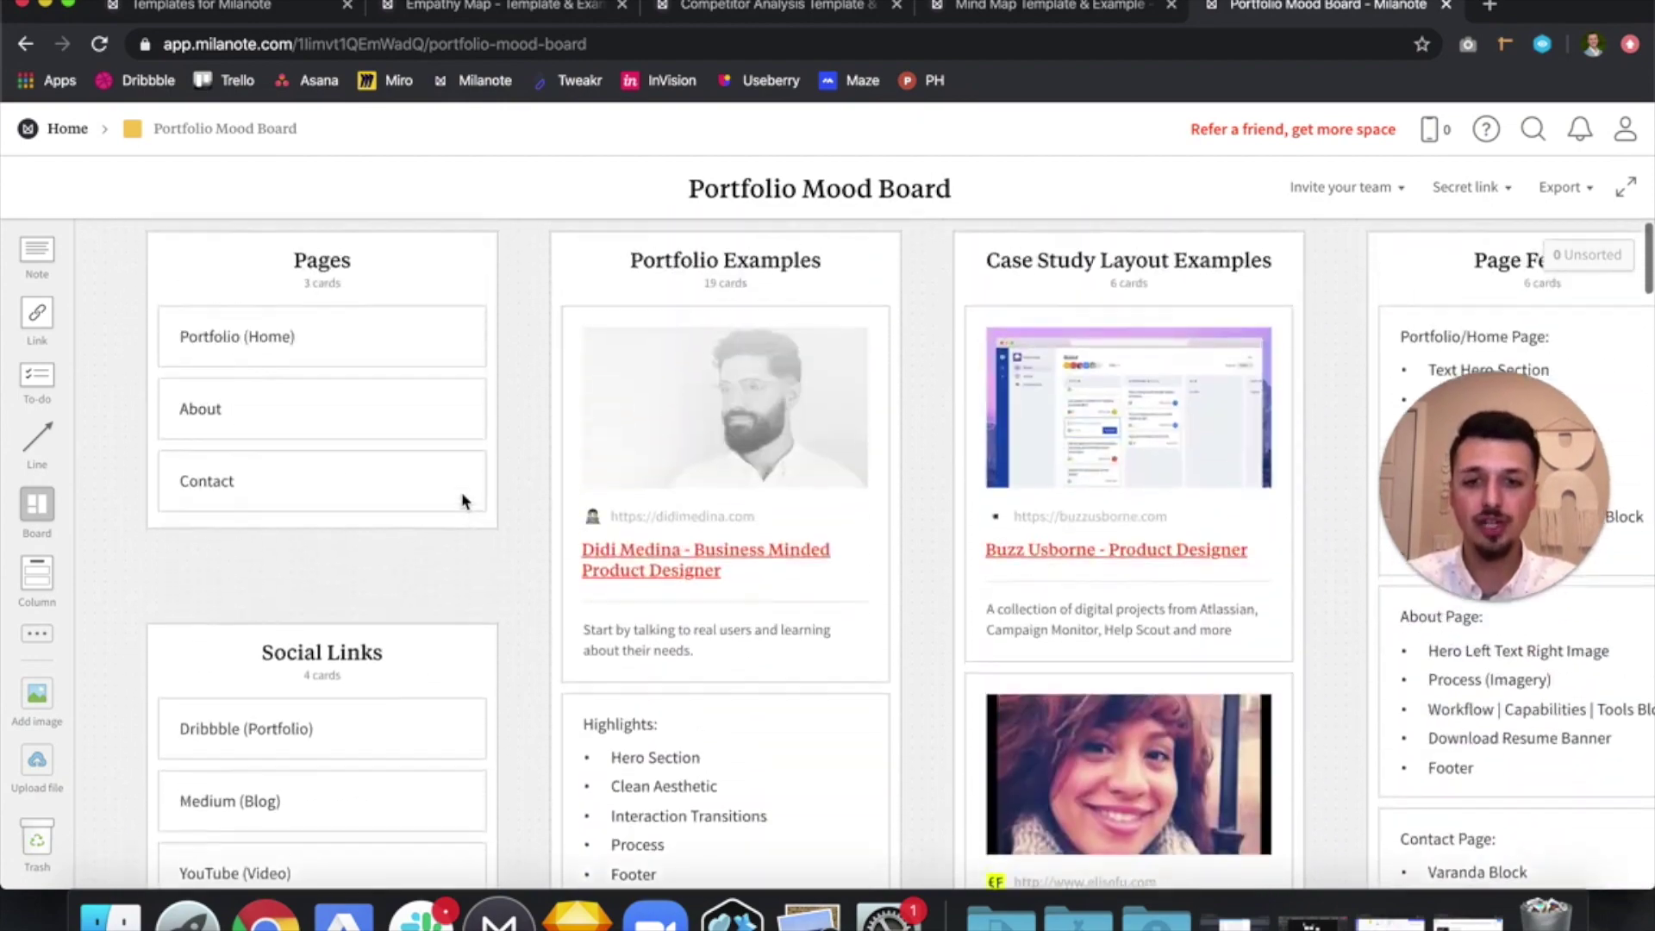
{"action": "scroll", "coordinate": [778, 387], "scroll_direction": "right", "scroll_amount": 6}
{"action": "scroll", "coordinate": [793, 395], "scroll_direction": "left", "scroll_amount": 6}
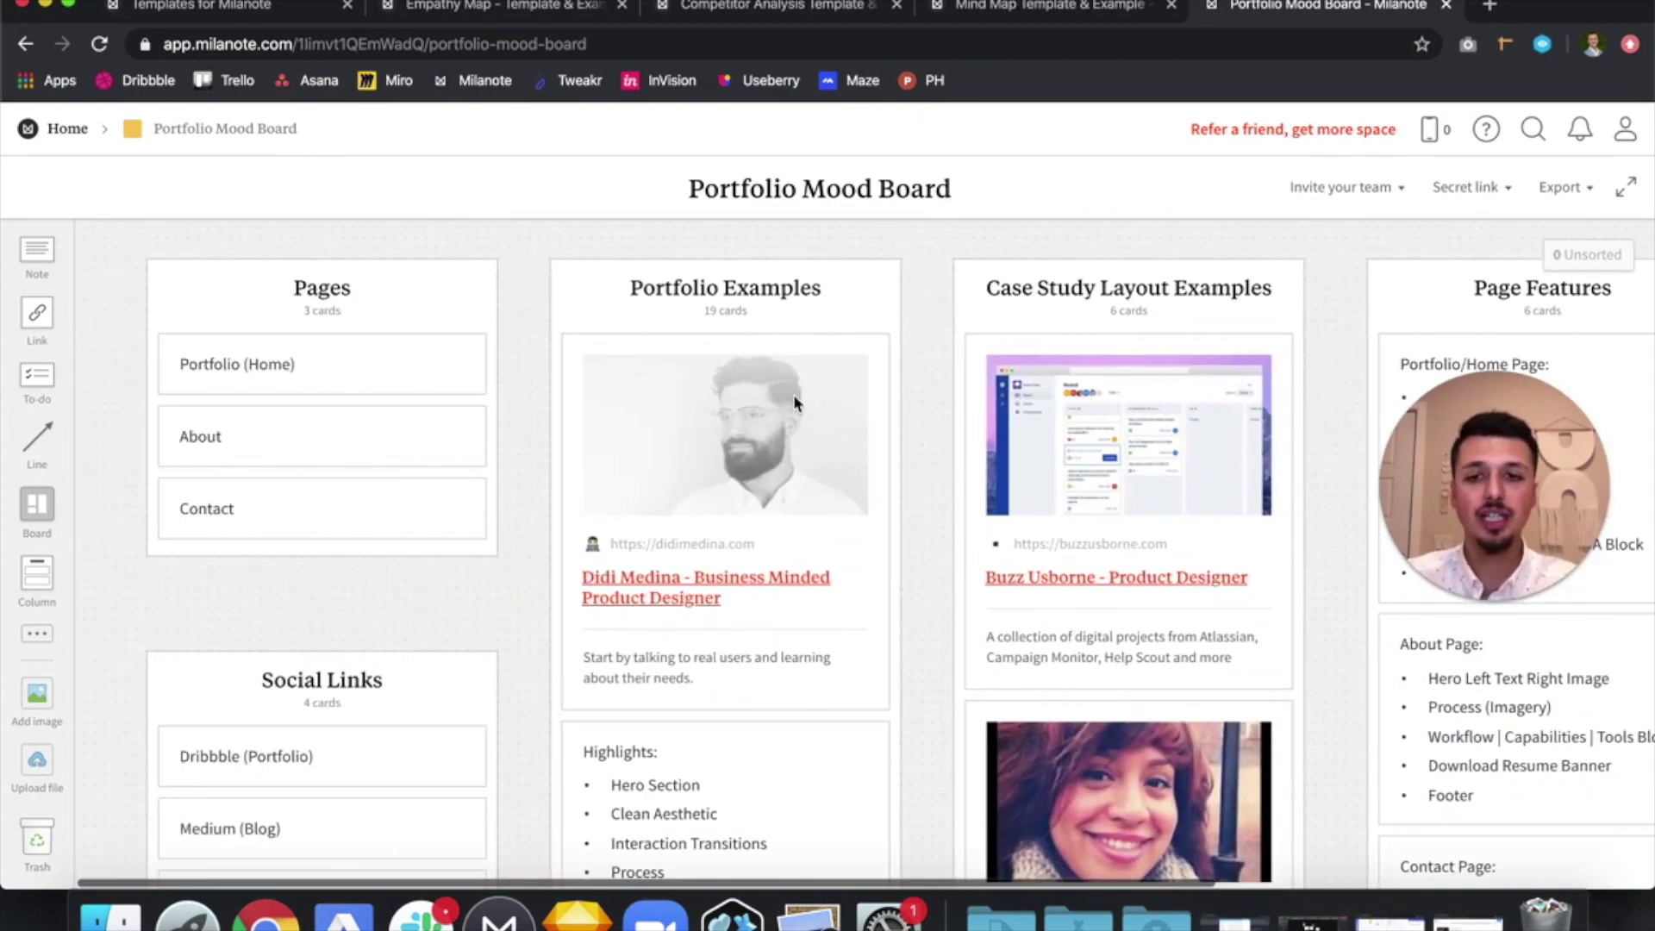
{"action": "scroll", "coordinate": [773, 385], "scroll_direction": "down", "scroll_amount": 15}
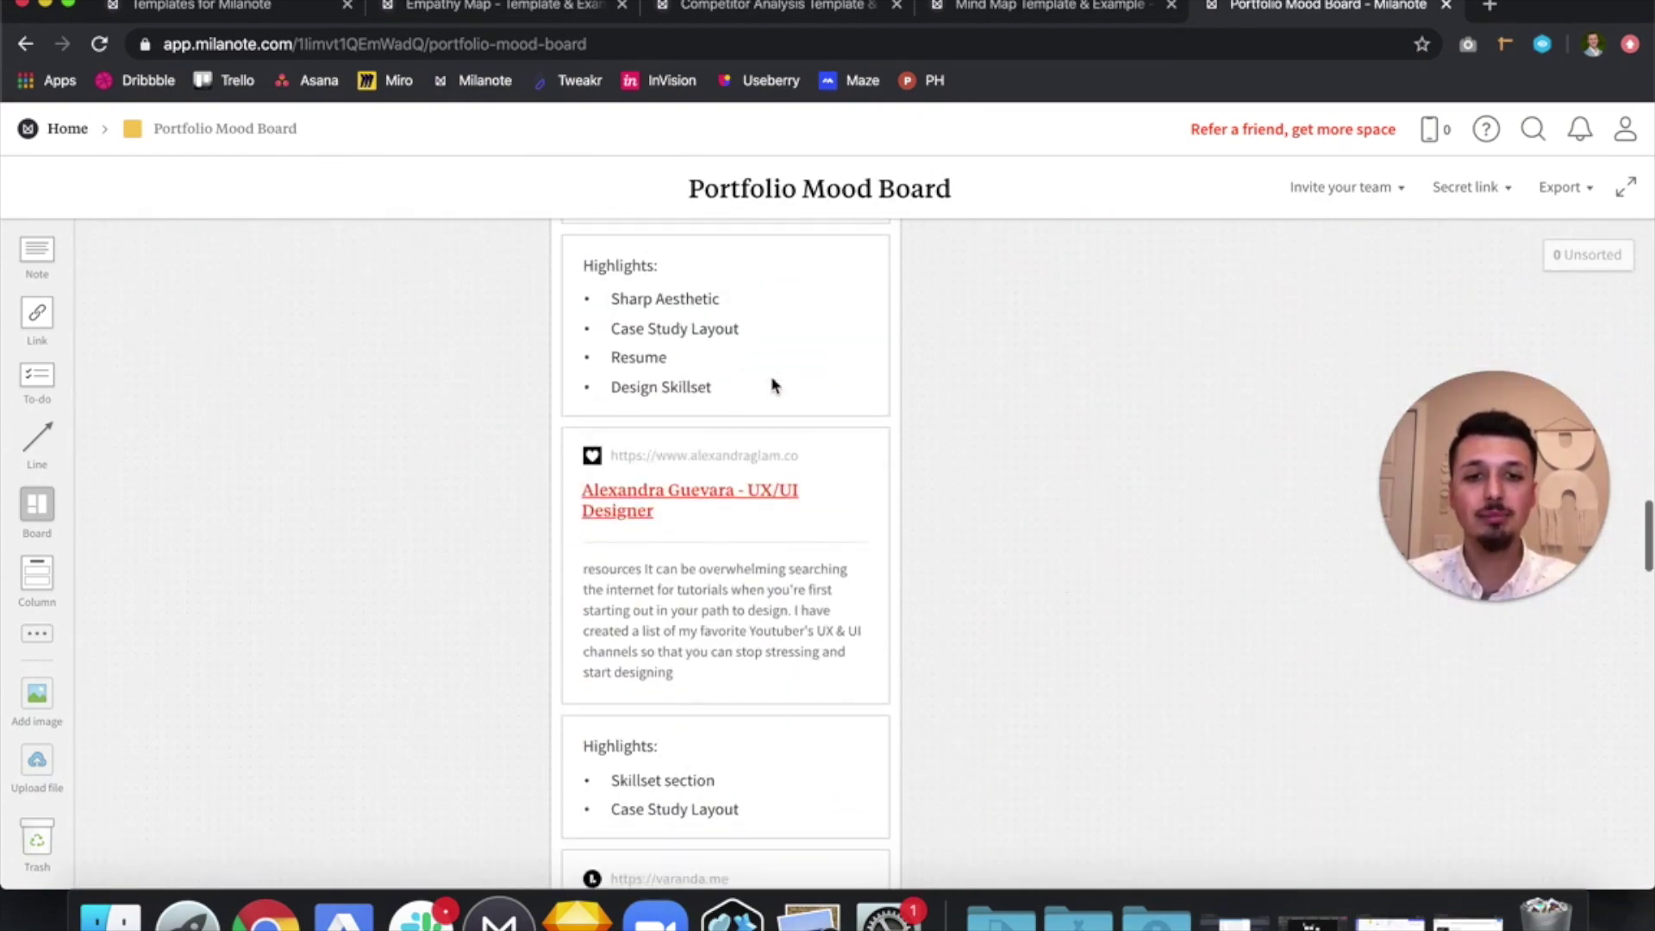
{"action": "scroll", "coordinate": [770, 376], "scroll_direction": "down", "scroll_amount": 3}
{"action": "scroll", "coordinate": [771, 376], "scroll_direction": "up", "scroll_amount": 15}
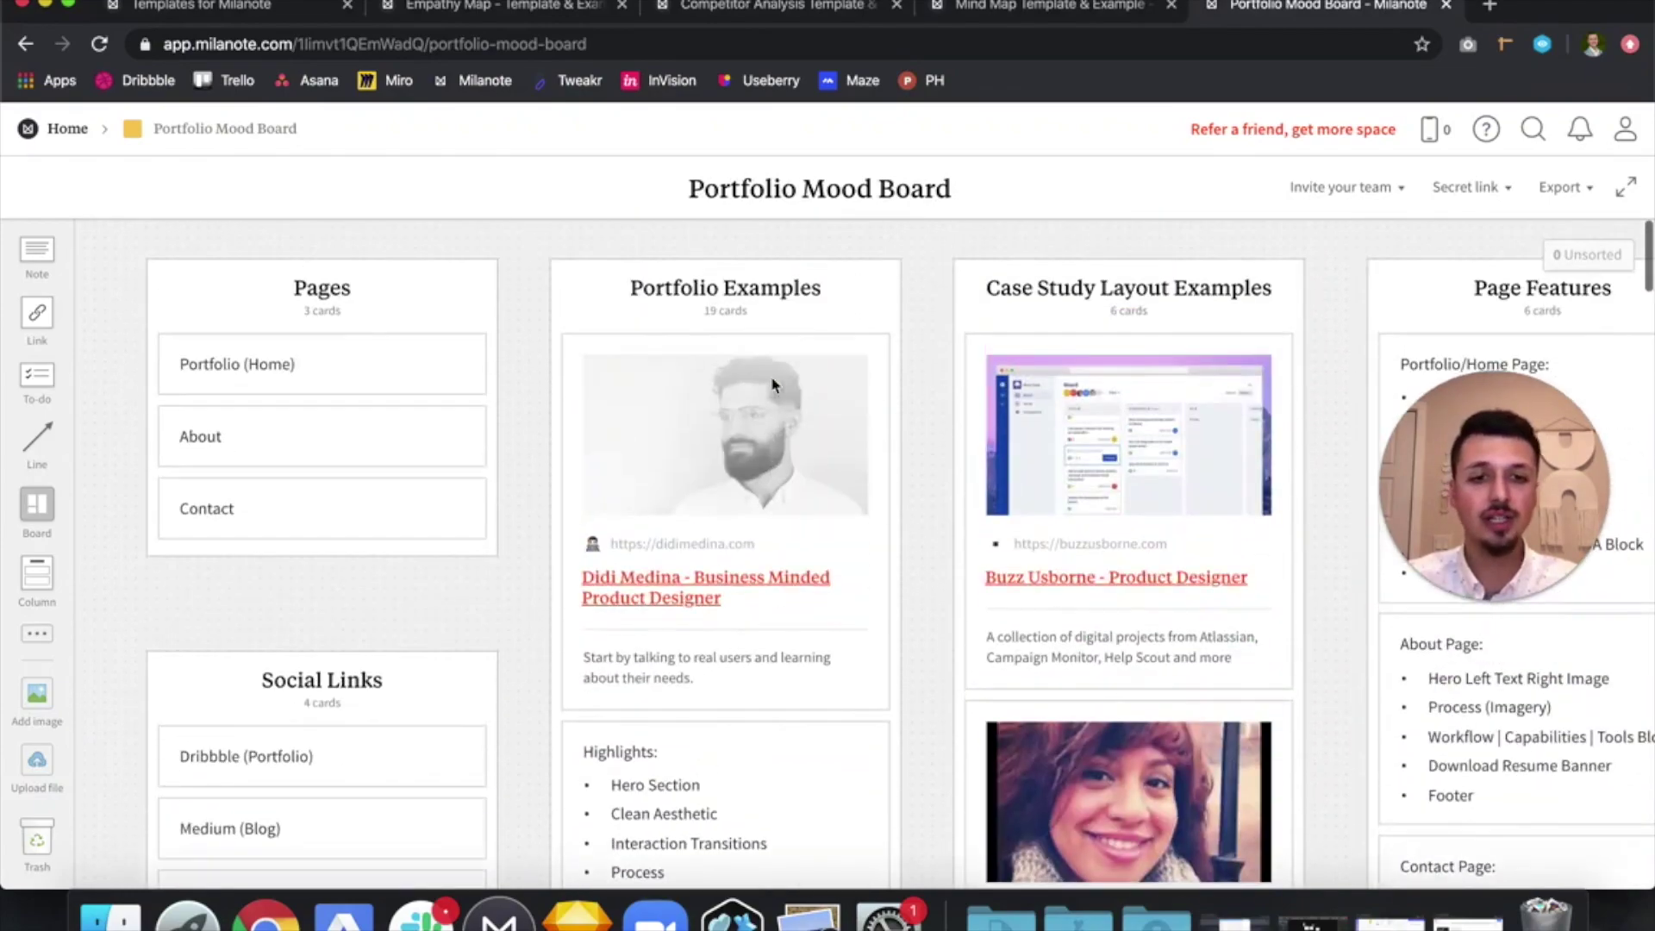
{"action": "scroll", "coordinate": [1077, 431], "scroll_direction": "down", "scroll_amount": 15}
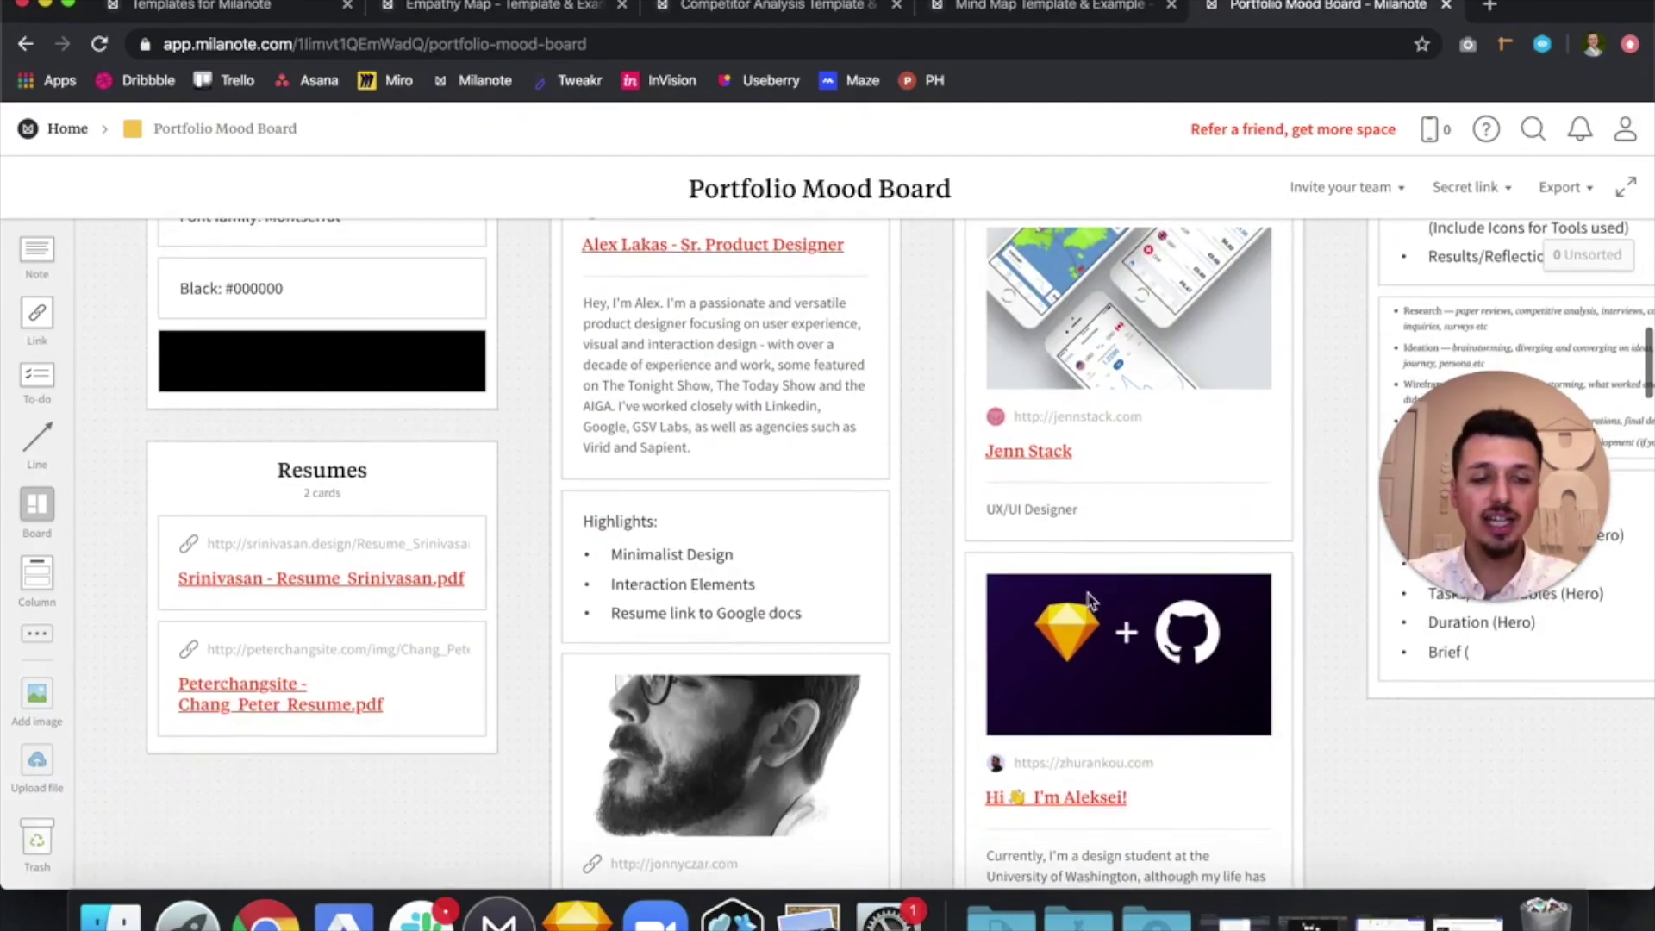
{"action": "scroll", "coordinate": [1090, 594], "scroll_direction": "right", "scroll_amount": 5}
{"action": "scroll", "coordinate": [1088, 595], "scroll_direction": "up", "scroll_amount": 10}
{"action": "scroll", "coordinate": [1088, 595], "scroll_direction": "right", "scroll_amount": 2}
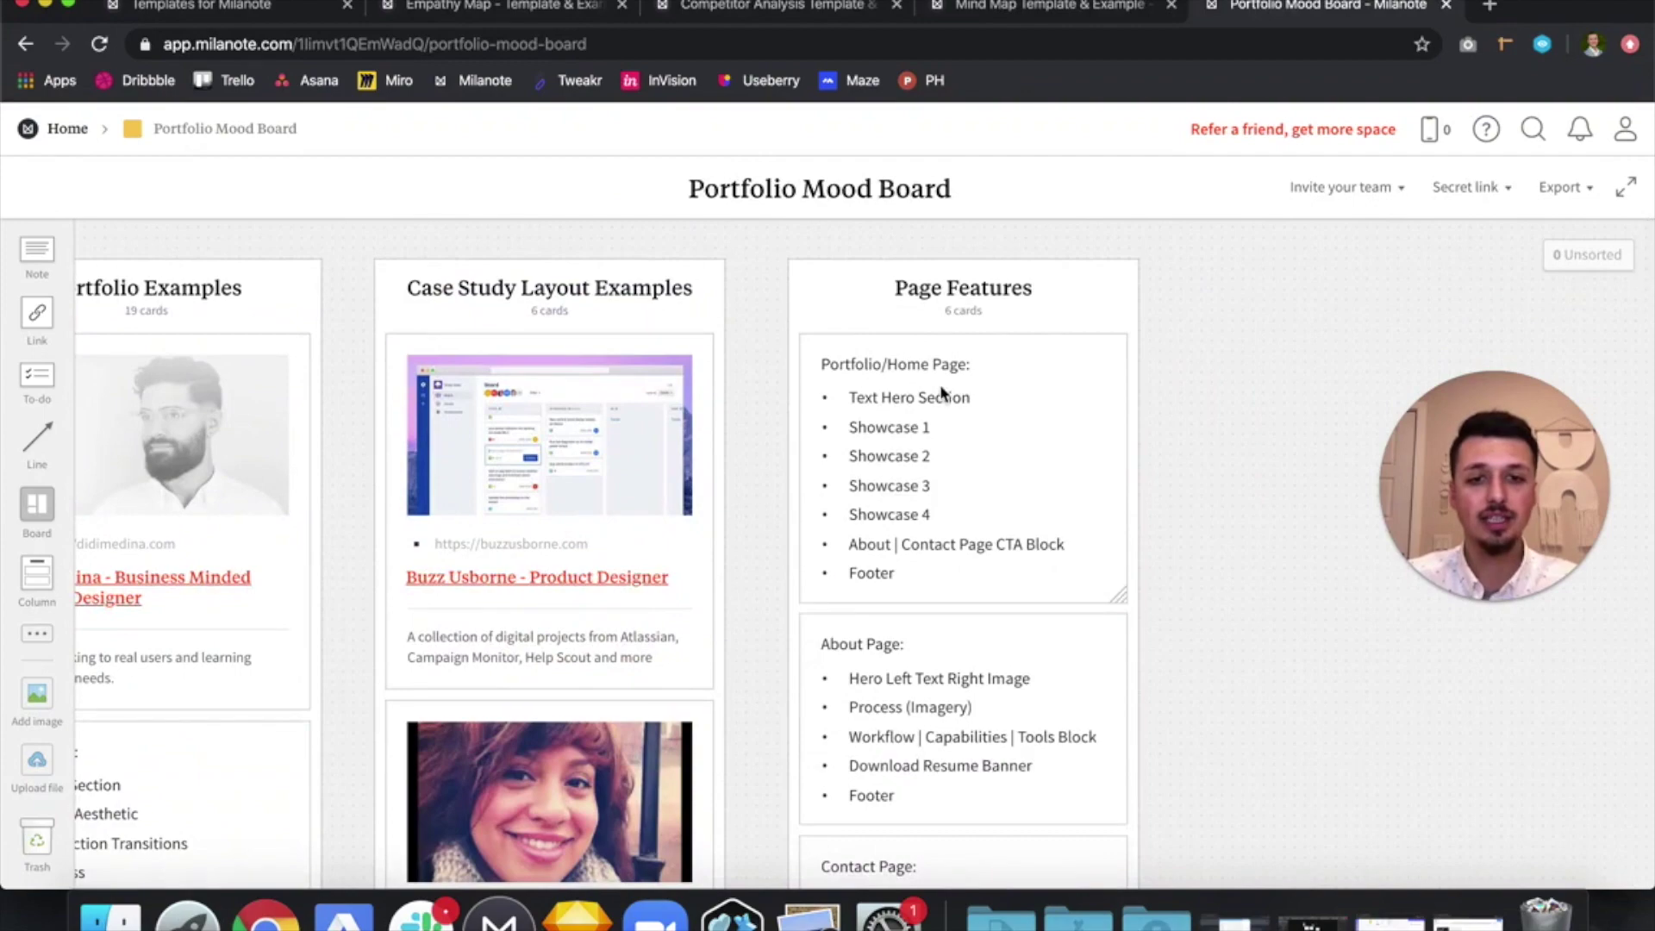
{"action": "scroll", "coordinate": [941, 392], "scroll_direction": "down", "scroll_amount": 4}
{"action": "scroll", "coordinate": [942, 392], "scroll_direction": "left", "scroll_amount": 7}
{"action": "scroll", "coordinate": [942, 392], "scroll_direction": "down", "scroll_amount": 4}
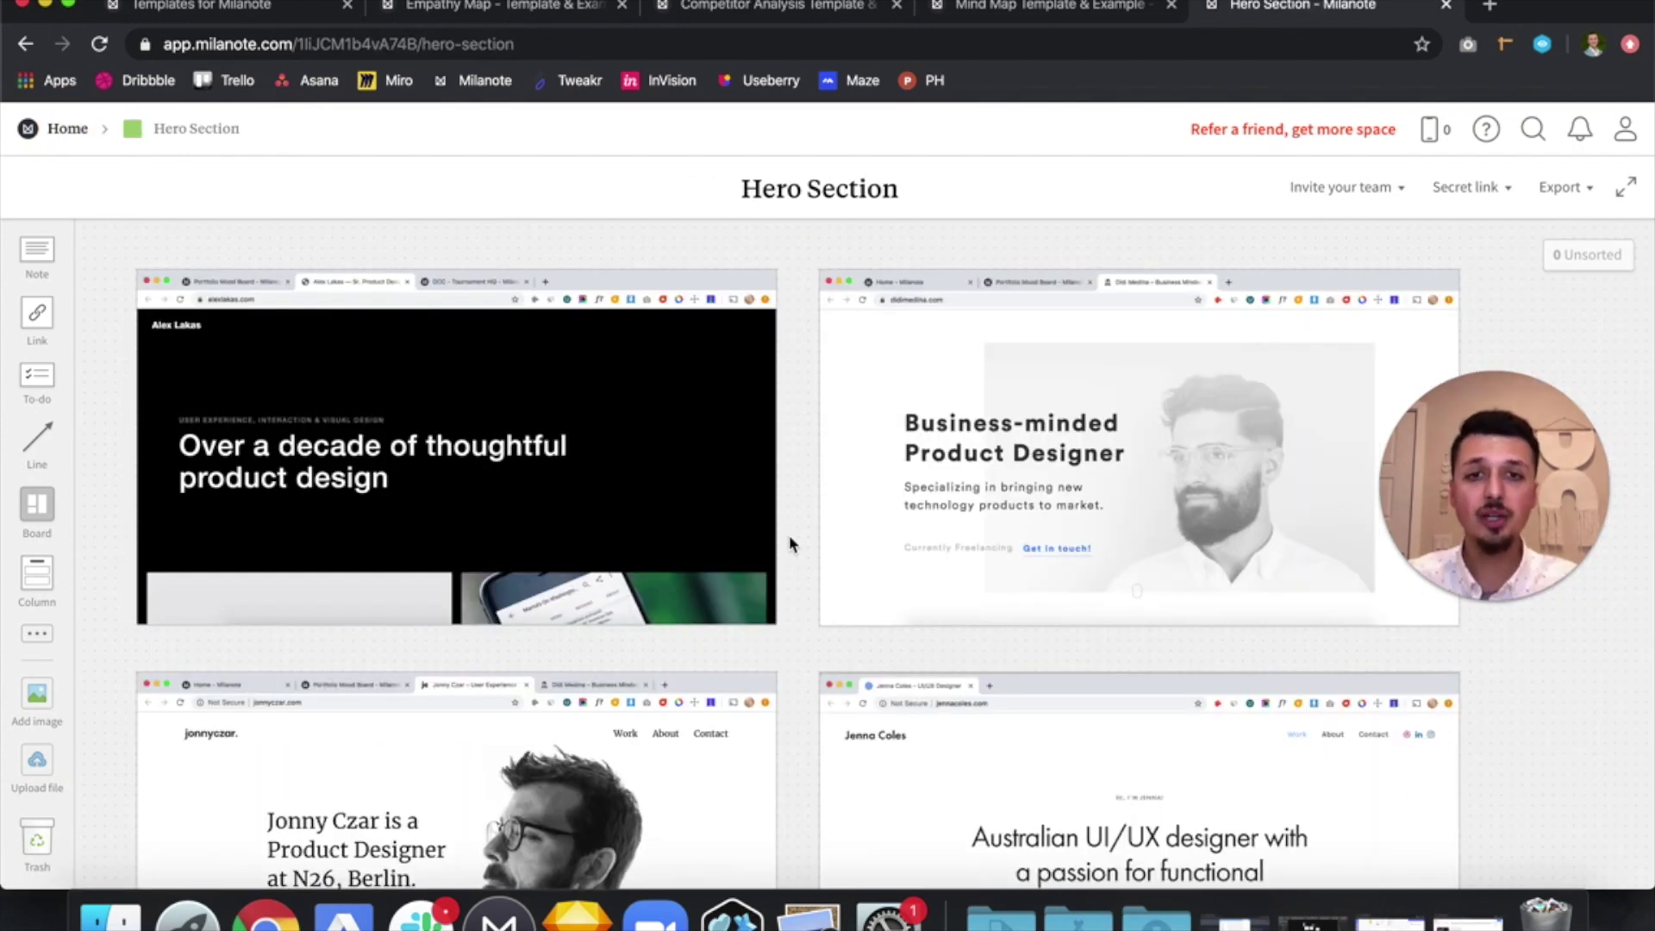
Scroll and zoom around the Hero Section board's portfolio screenshots
{"action": "scroll", "coordinate": [790, 544], "scroll_direction": "down", "scroll_amount": 6}
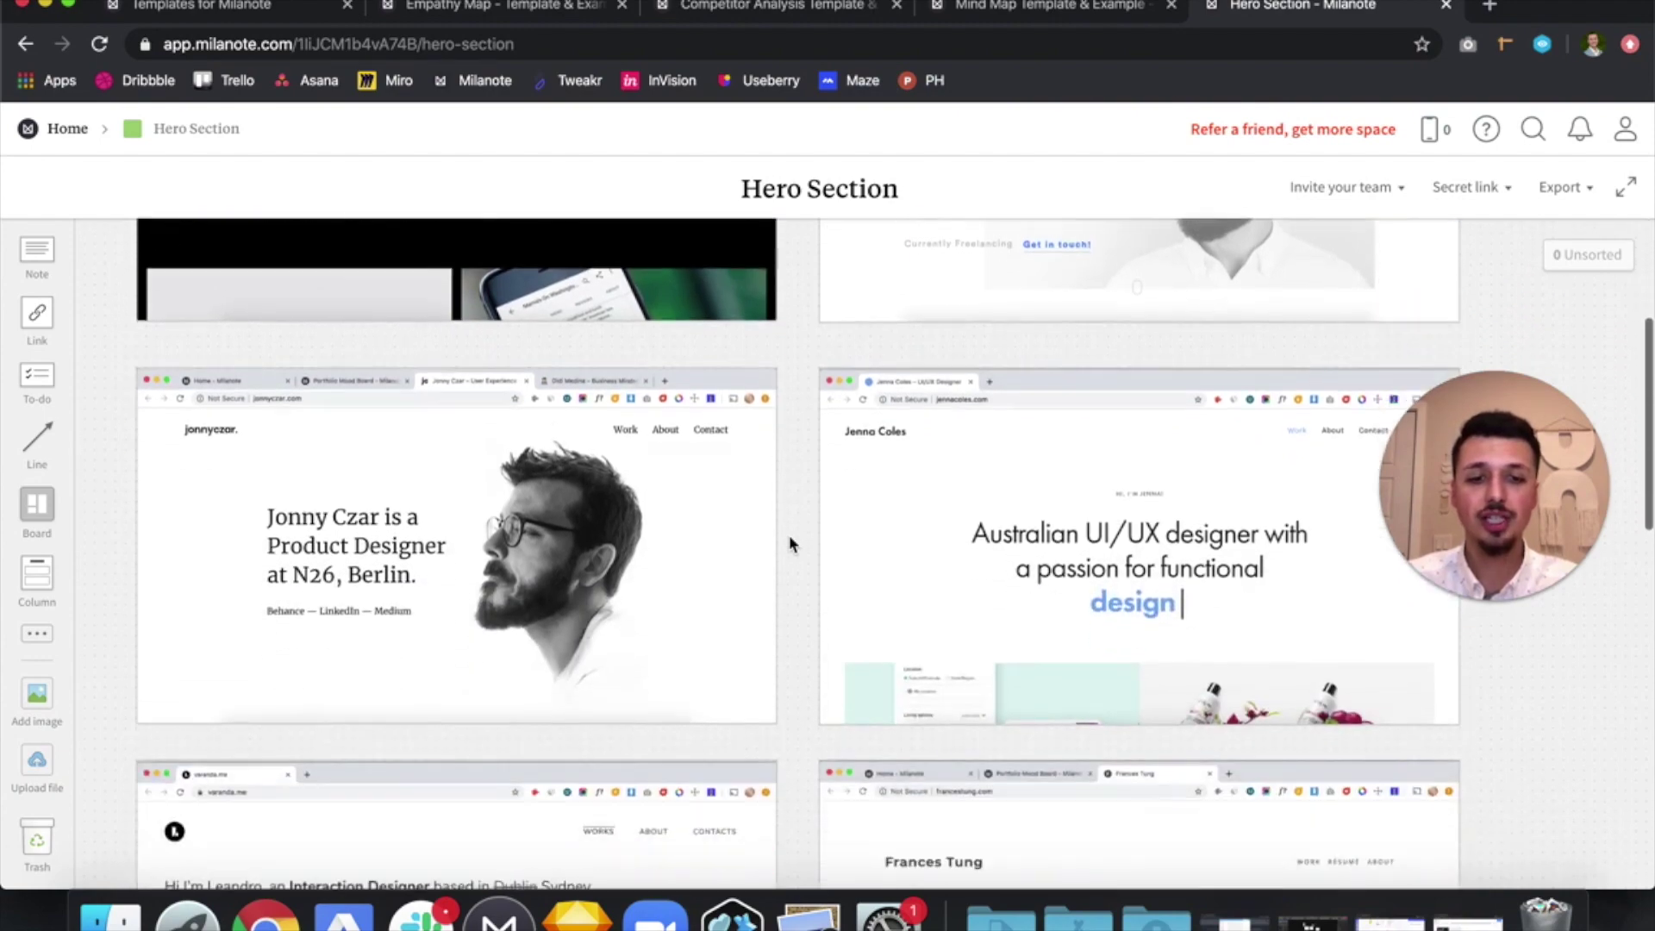
{"action": "scroll", "coordinate": [790, 544], "scroll_direction": "down", "scroll_amount": 4}
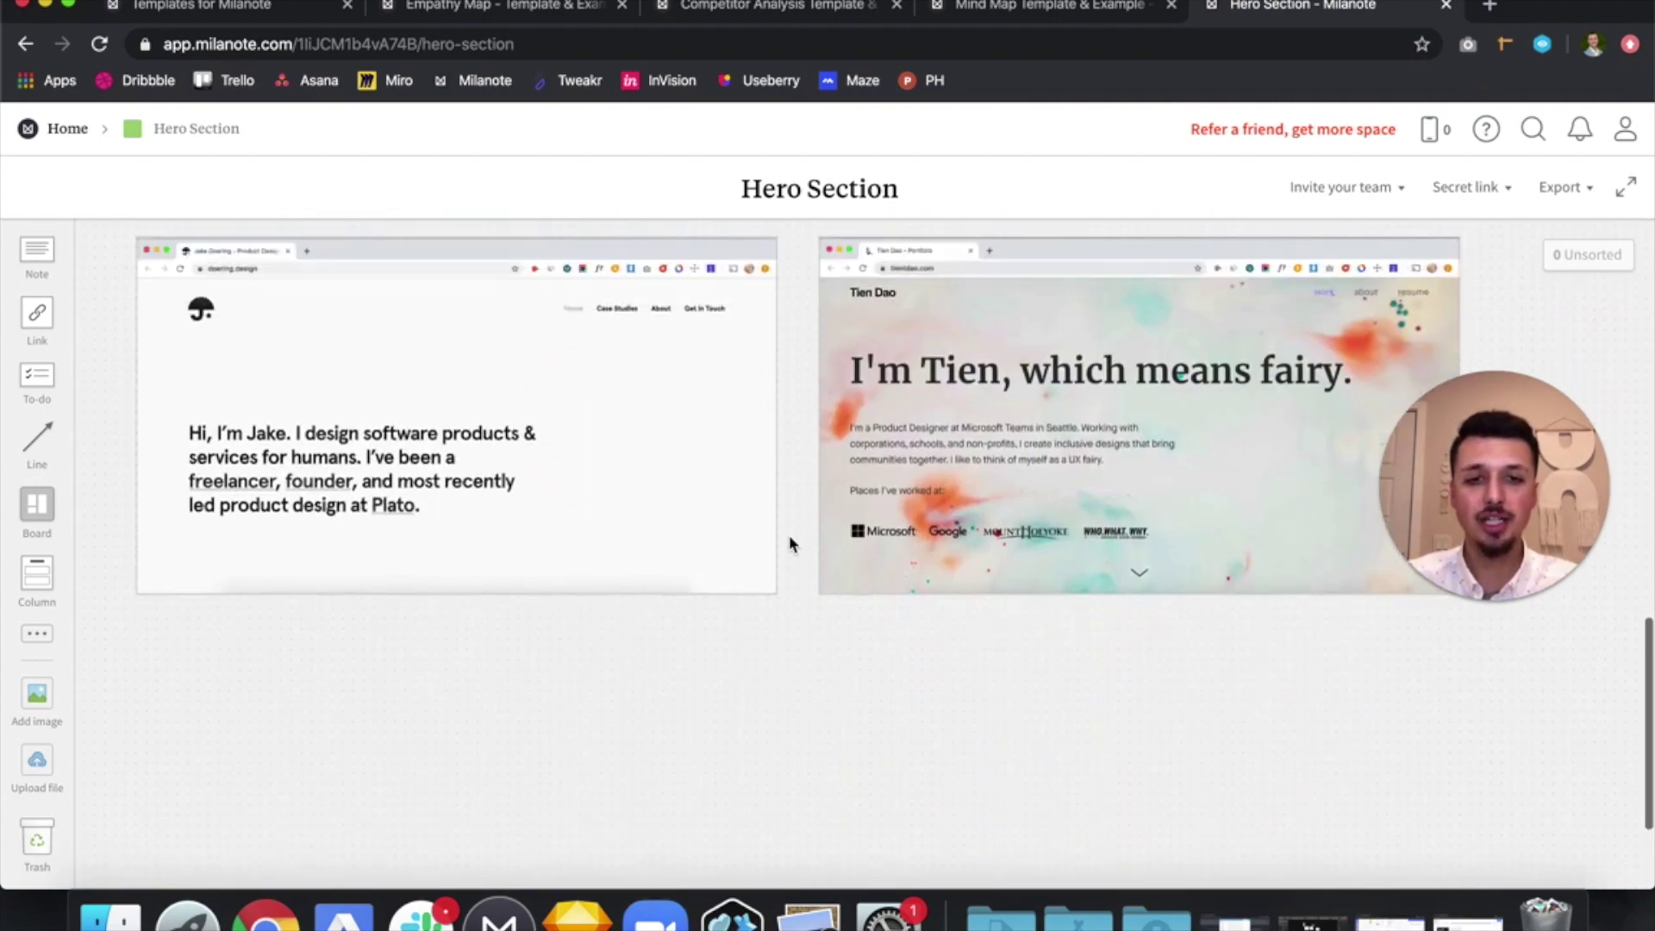
{"action": "scroll", "coordinate": [787, 543], "scroll_direction": "up", "scroll_amount": 3}
{"action": "mouse_move", "coordinate": [1007, 566]}
{"action": "left_mouse_down"}
{"action": "mouse_move", "coordinate": [1293, 645]}
{"action": "mouse_move", "coordinate": [1237, 643]}
{"action": "mouse_move", "coordinate": [1219, 589]}
{"action": "mouse_move", "coordinate": [1138, 551]}
{"action": "mouse_move", "coordinate": [1071, 535]}
{"action": "mouse_move", "coordinate": [997, 558]}
{"action": "left_mouse_up"}
{"action": "scroll", "coordinate": [900, 541], "scroll_direction": "up", "scroll_amount": 5}
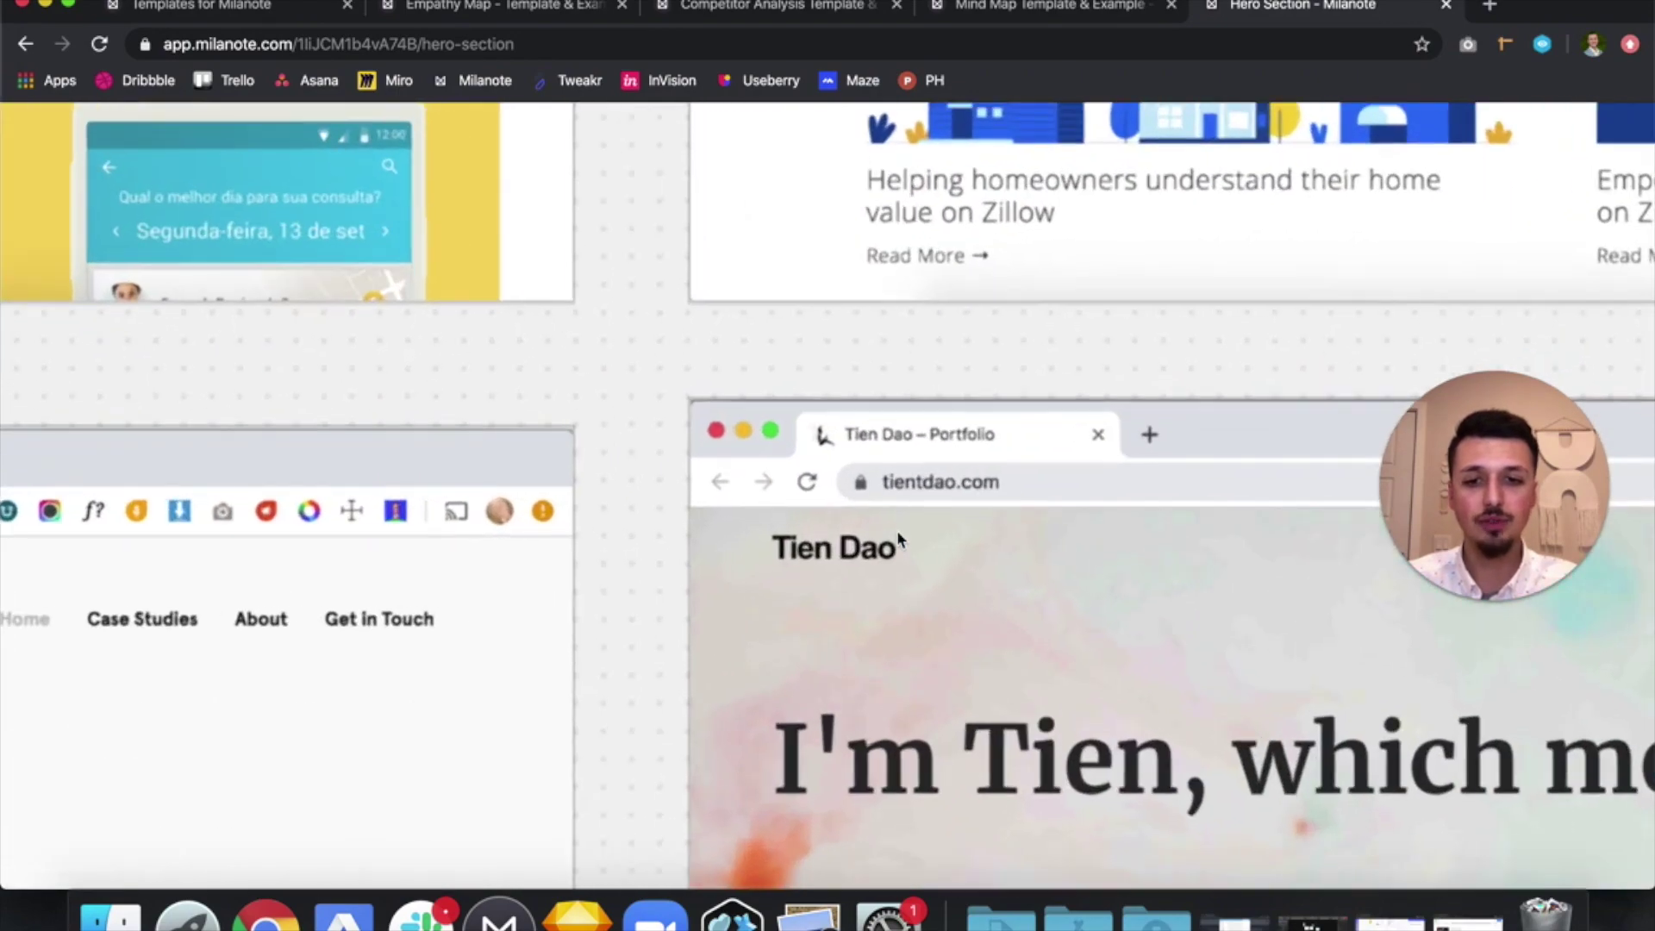
{"action": "scroll", "coordinate": [898, 540], "scroll_direction": "left", "scroll_amount": 5}
Nudge the Tien Dao screenshot card slightly lower, then return to Additional Features
{"action": "left_click_drag", "start_coordinate": [1119, 481], "coordinate": [1118, 506]}
{"action": "scroll", "coordinate": [1045, 343], "scroll_direction": "down", "scroll_amount": 3}
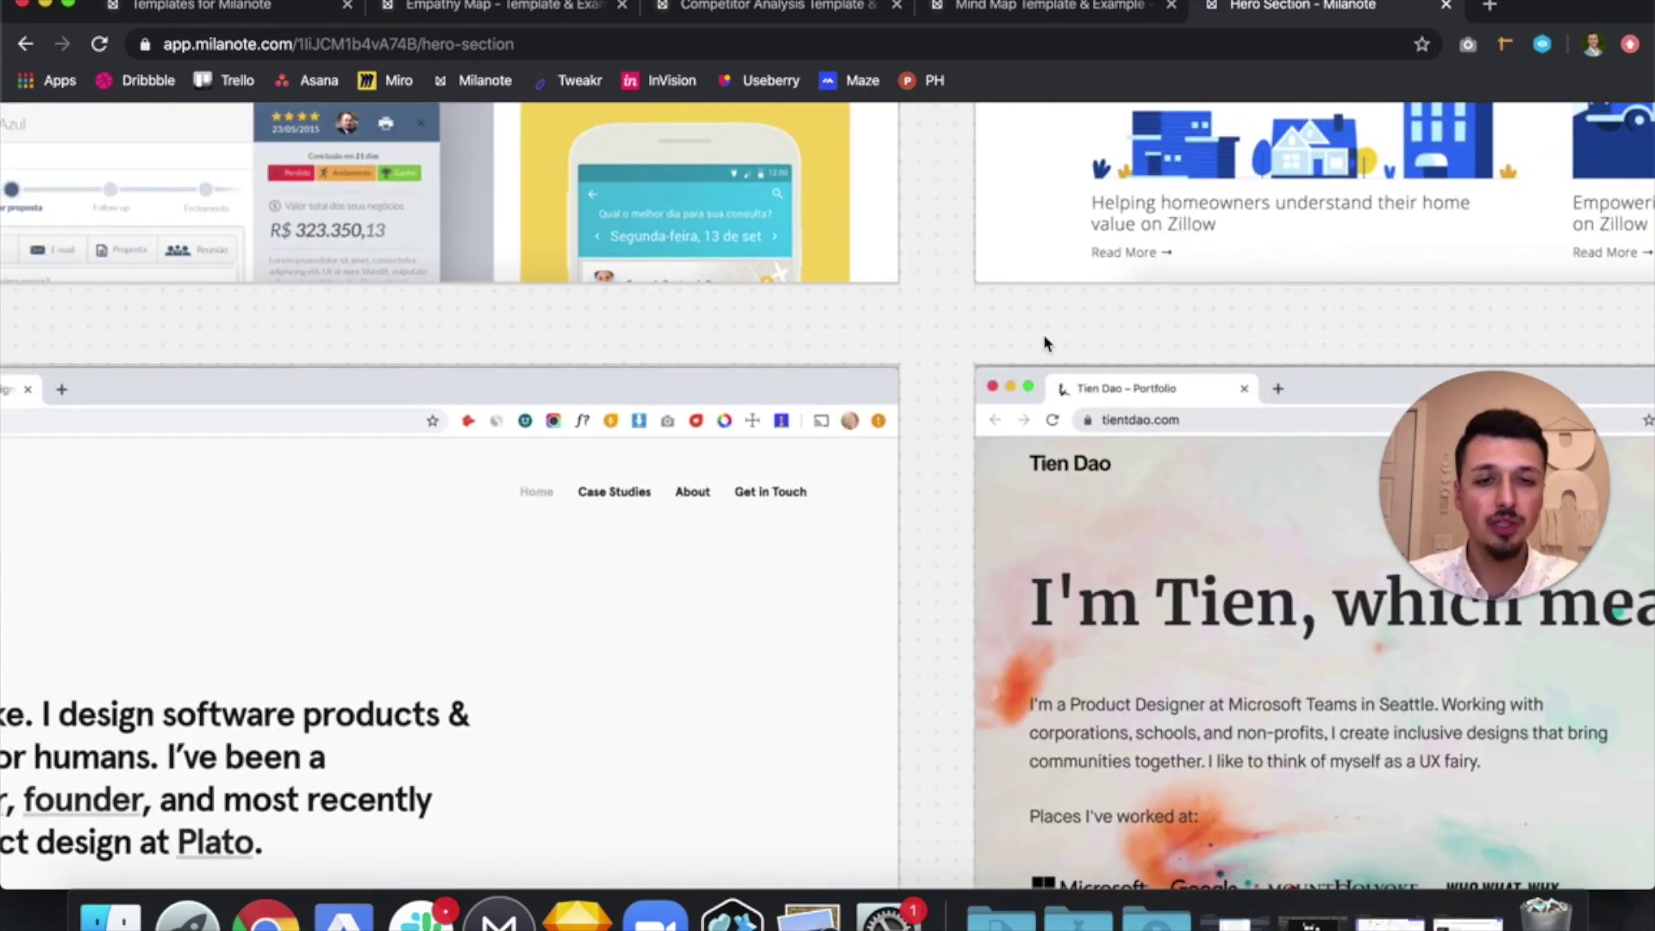
{"action": "scroll", "coordinate": [1045, 344], "scroll_direction": "down", "scroll_amount": 4}
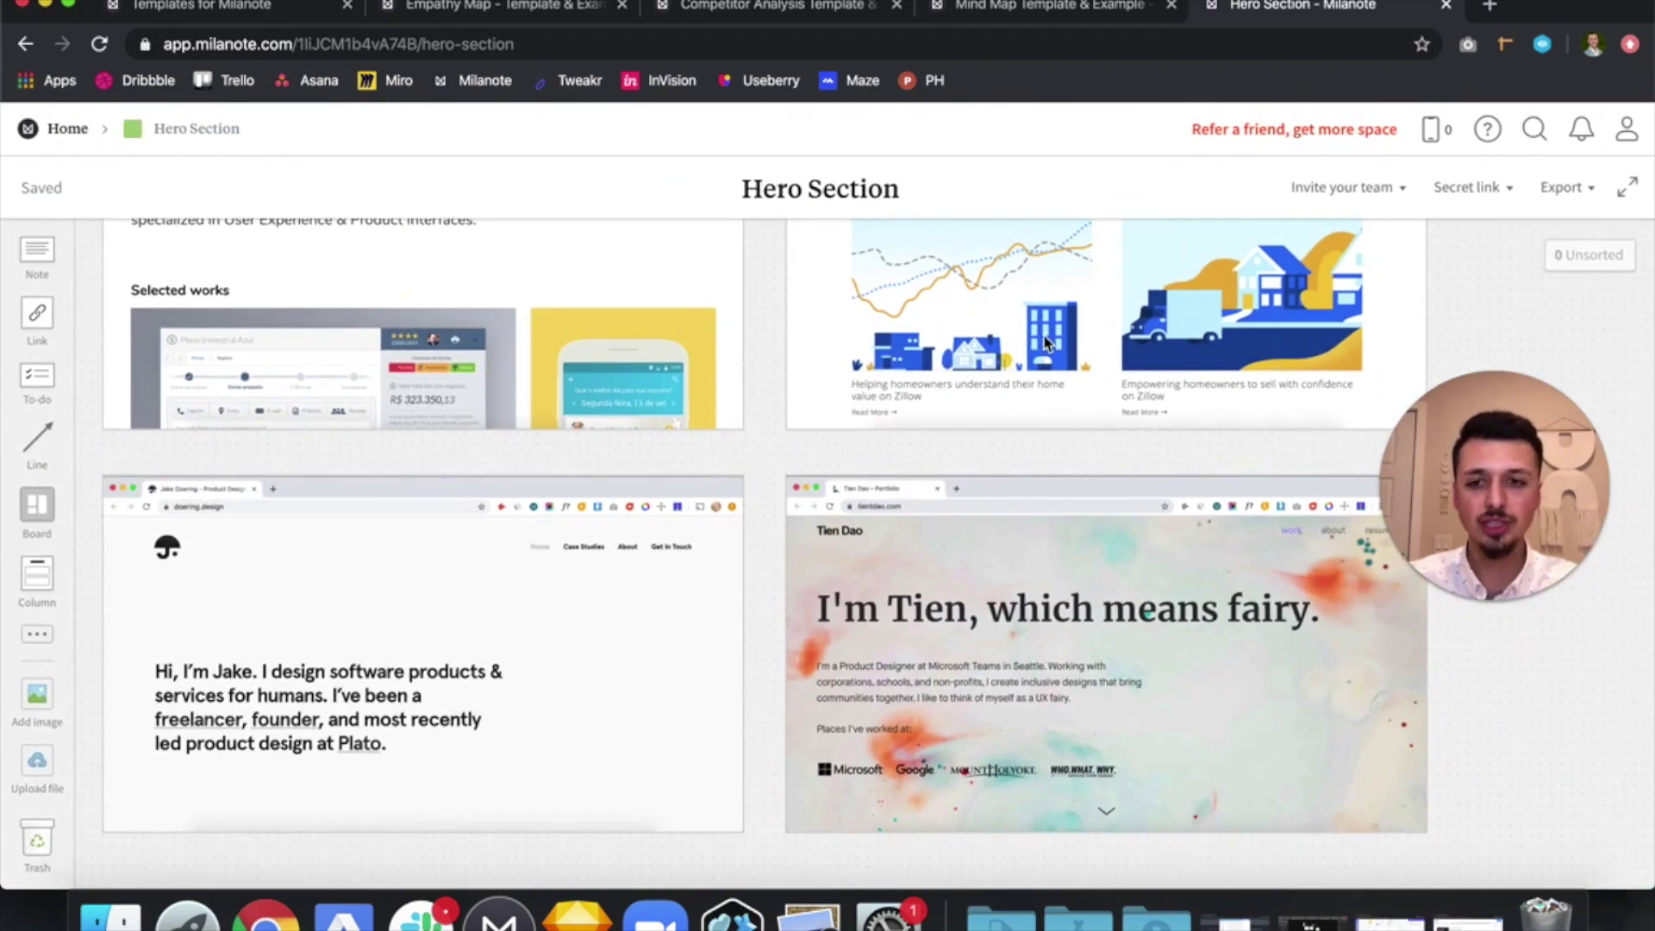
{"action": "scroll", "coordinate": [805, 358], "scroll_direction": "up", "scroll_amount": 10}
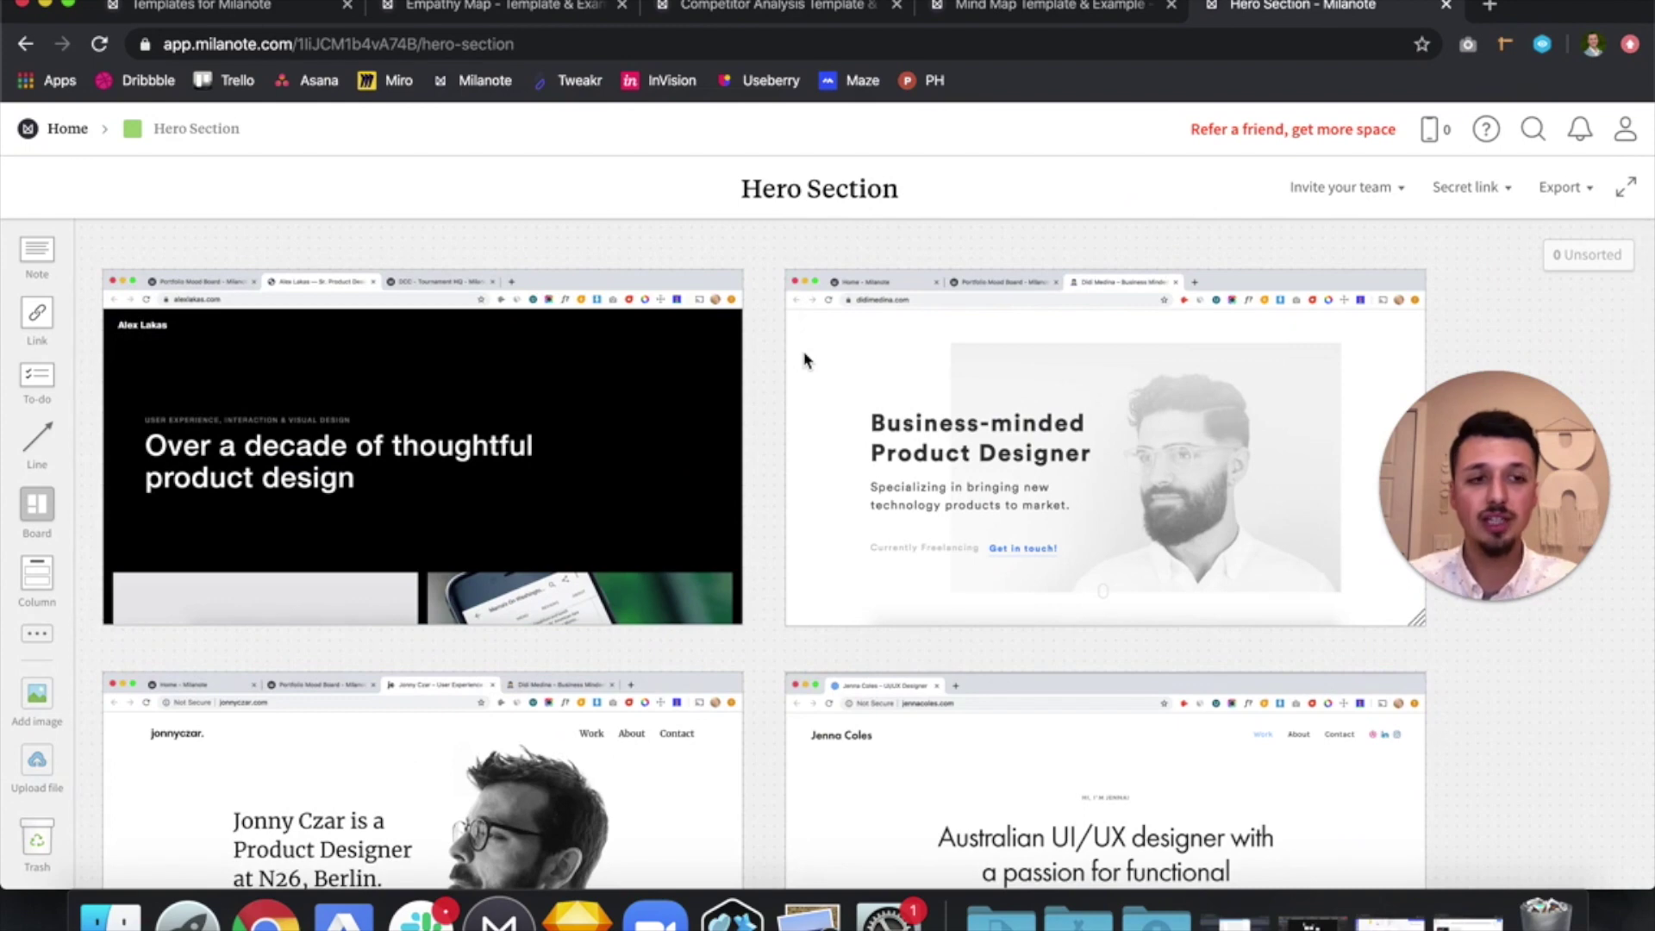
{"action": "left_click", "coordinate": [25, 44]}
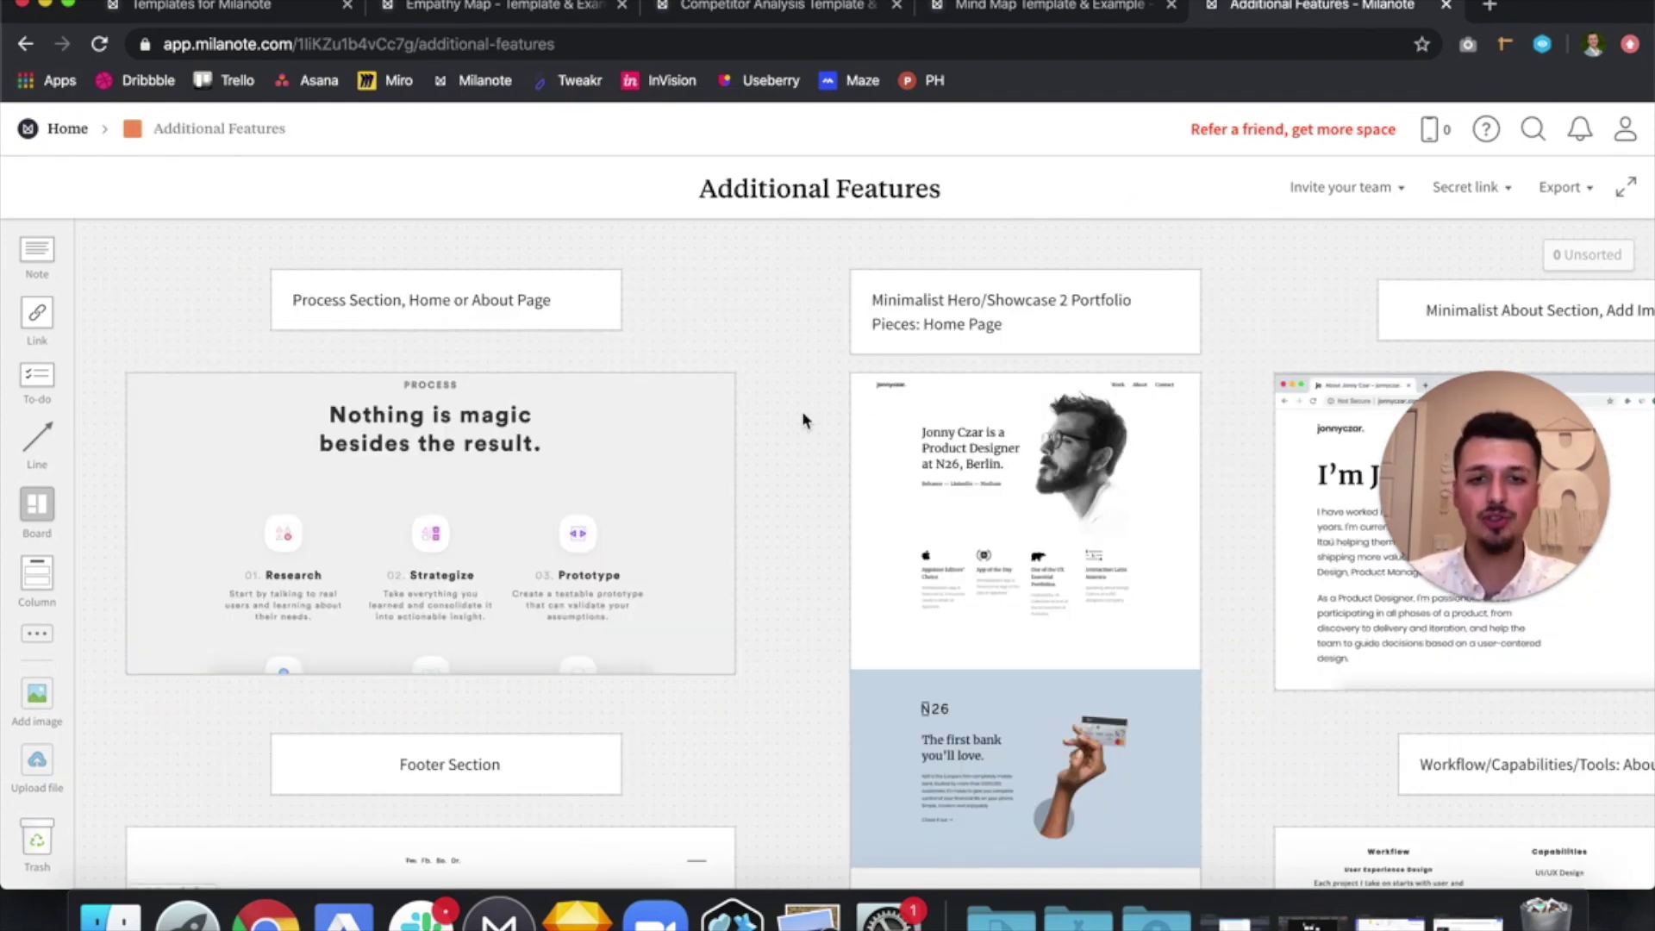
Pan across the Additional Features board's screenshot cards, then return to the home board
{"action": "scroll", "coordinate": [803, 416], "scroll_direction": "down", "scroll_amount": 6}
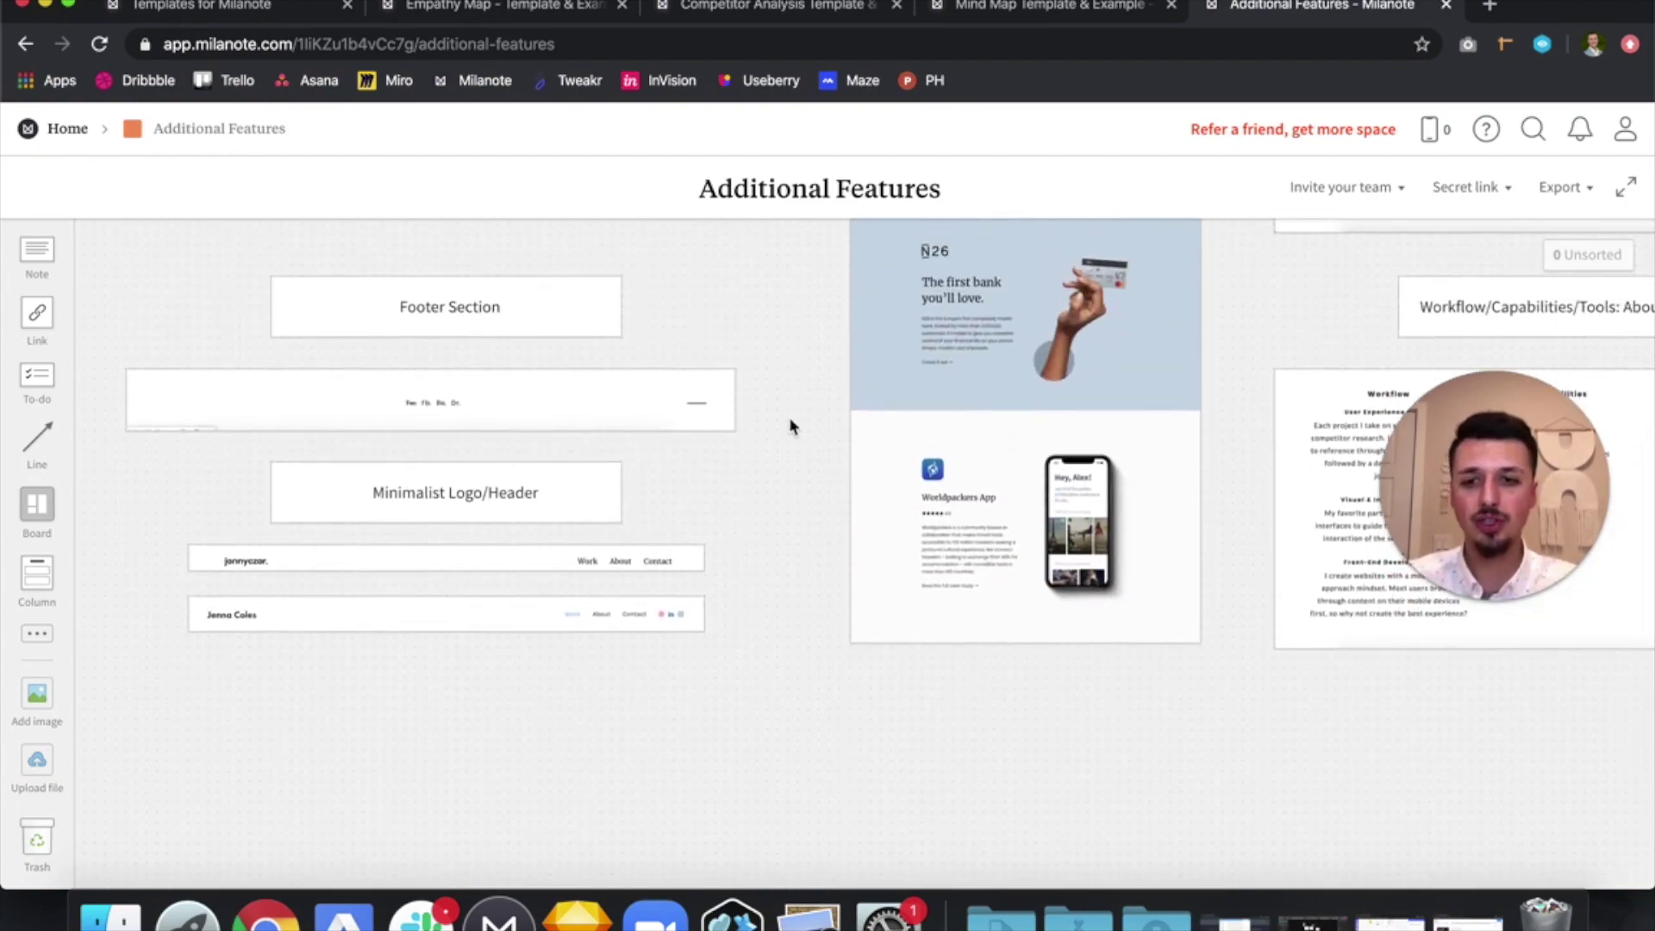
{"action": "scroll", "coordinate": [791, 425], "scroll_direction": "up", "scroll_amount": 3}
{"action": "scroll", "coordinate": [793, 425], "scroll_direction": "right", "scroll_amount": 10}
{"action": "scroll", "coordinate": [793, 426], "scroll_direction": "up", "scroll_amount": 5}
{"action": "scroll", "coordinate": [794, 426], "scroll_direction": "right", "scroll_amount": 9}
{"action": "scroll", "coordinate": [862, 426], "scroll_direction": "down", "scroll_amount": 3}
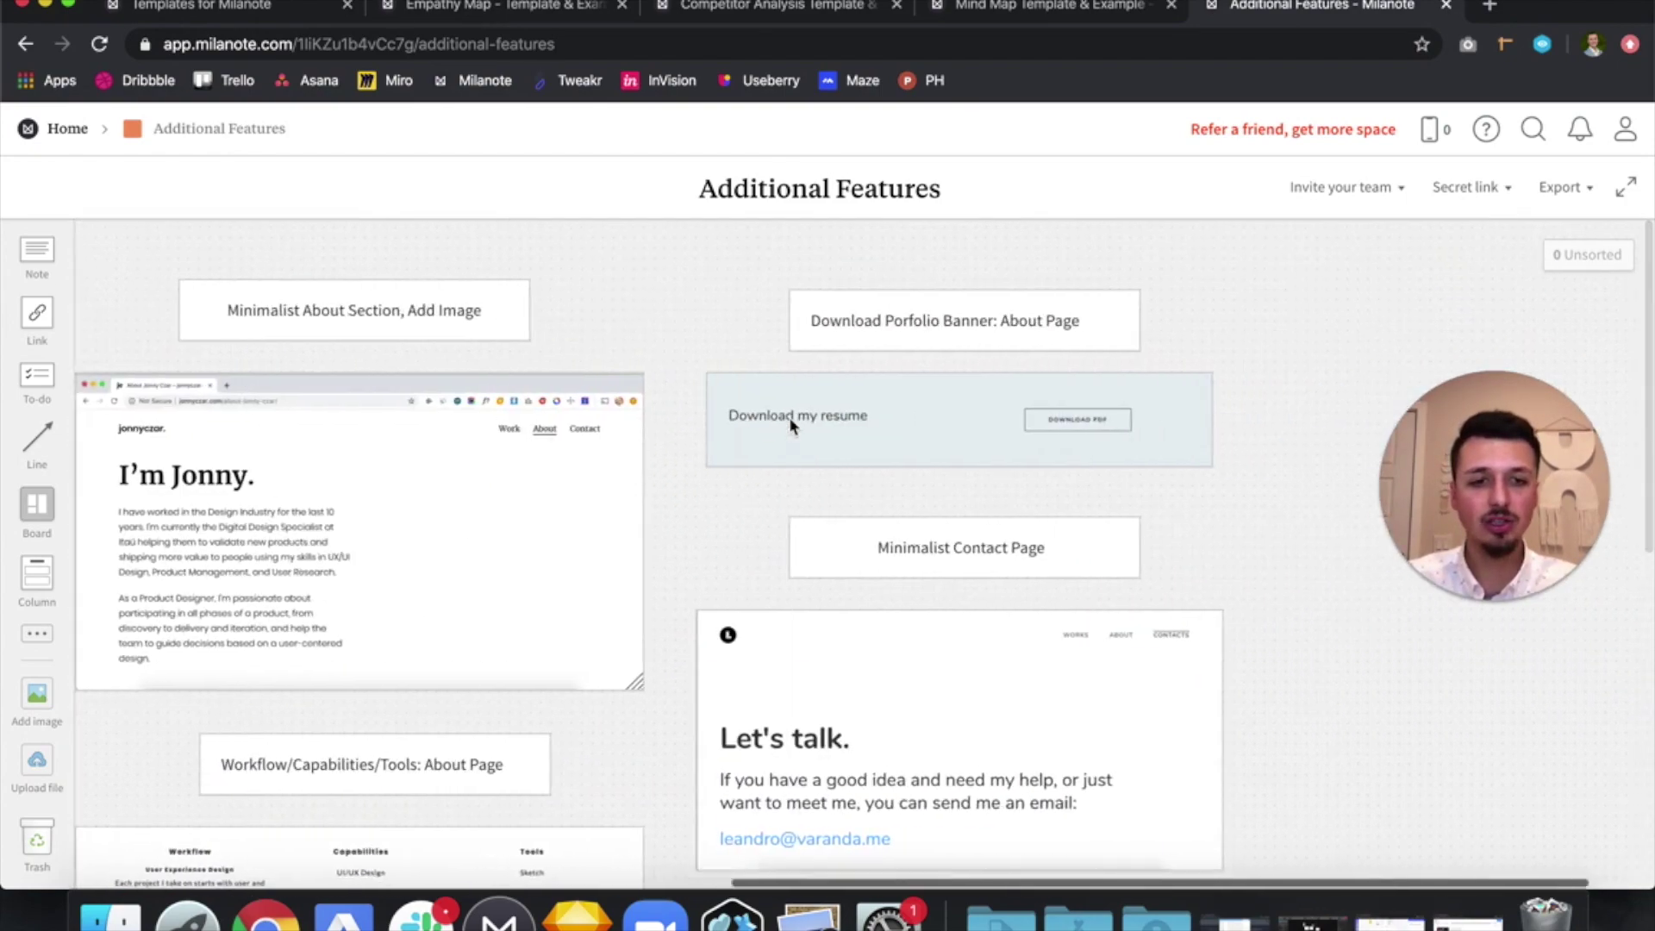
{"action": "scroll", "coordinate": [903, 426], "scroll_direction": "left", "scroll_amount": 15}
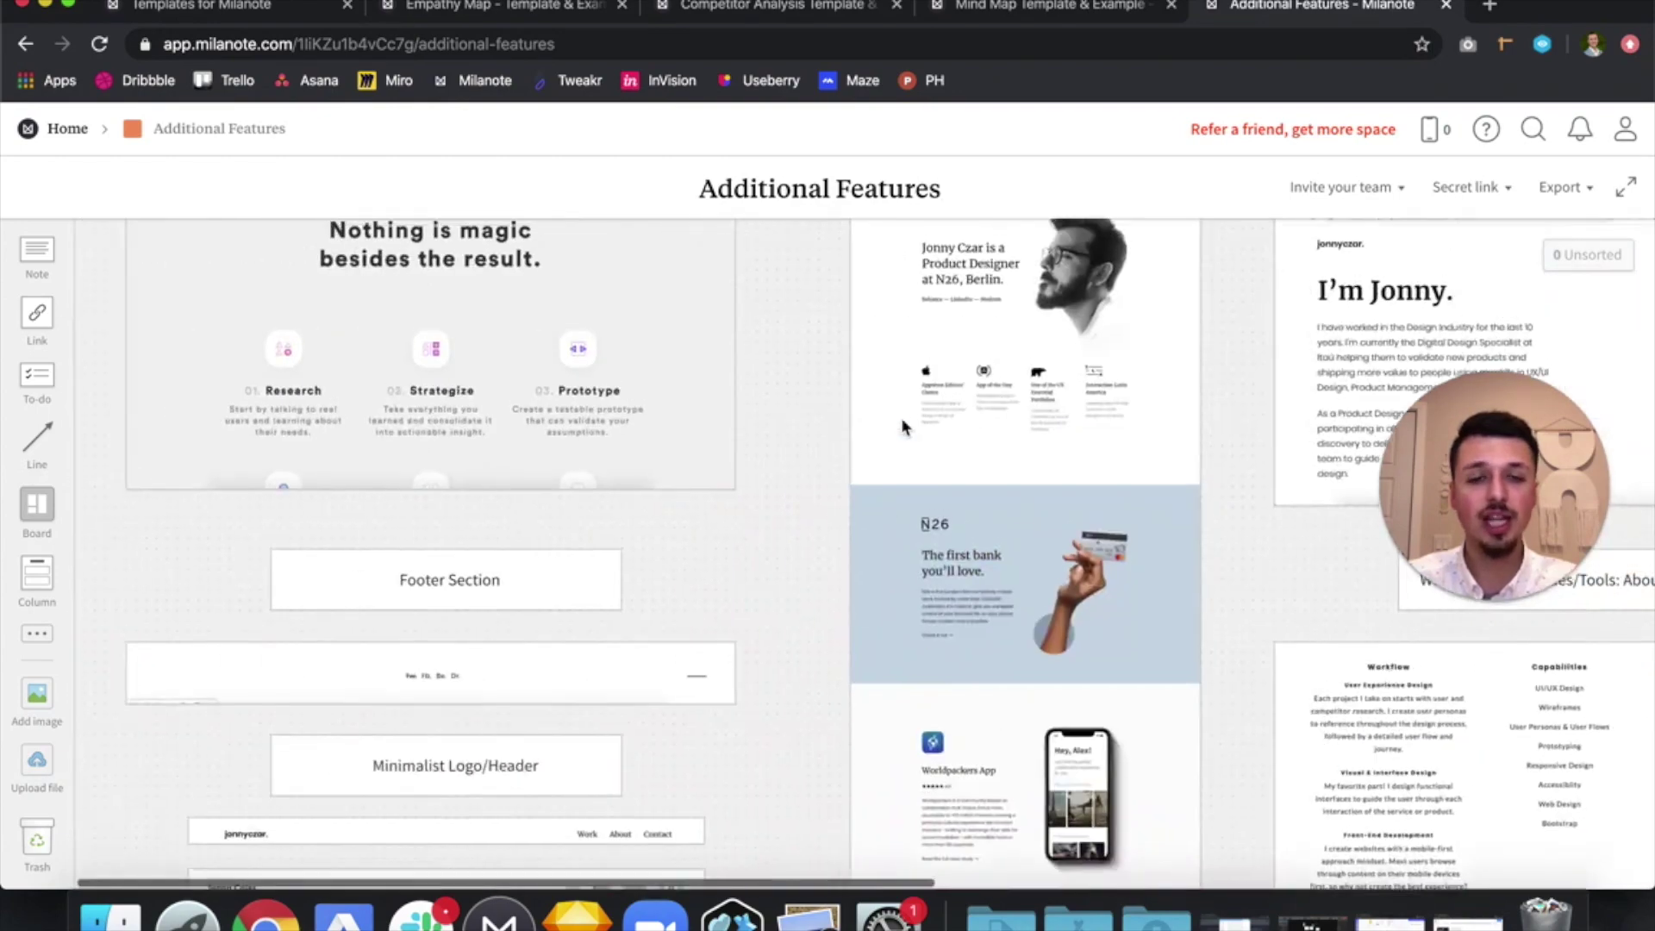
{"action": "scroll", "coordinate": [902, 426], "scroll_direction": "up", "scroll_amount": 2}
{"action": "scroll", "coordinate": [903, 425], "scroll_direction": "right", "scroll_amount": 5}
{"action": "scroll", "coordinate": [902, 419], "scroll_direction": "down", "scroll_amount": 5}
{"action": "scroll", "coordinate": [902, 420], "scroll_direction": "up", "scroll_amount": 3}
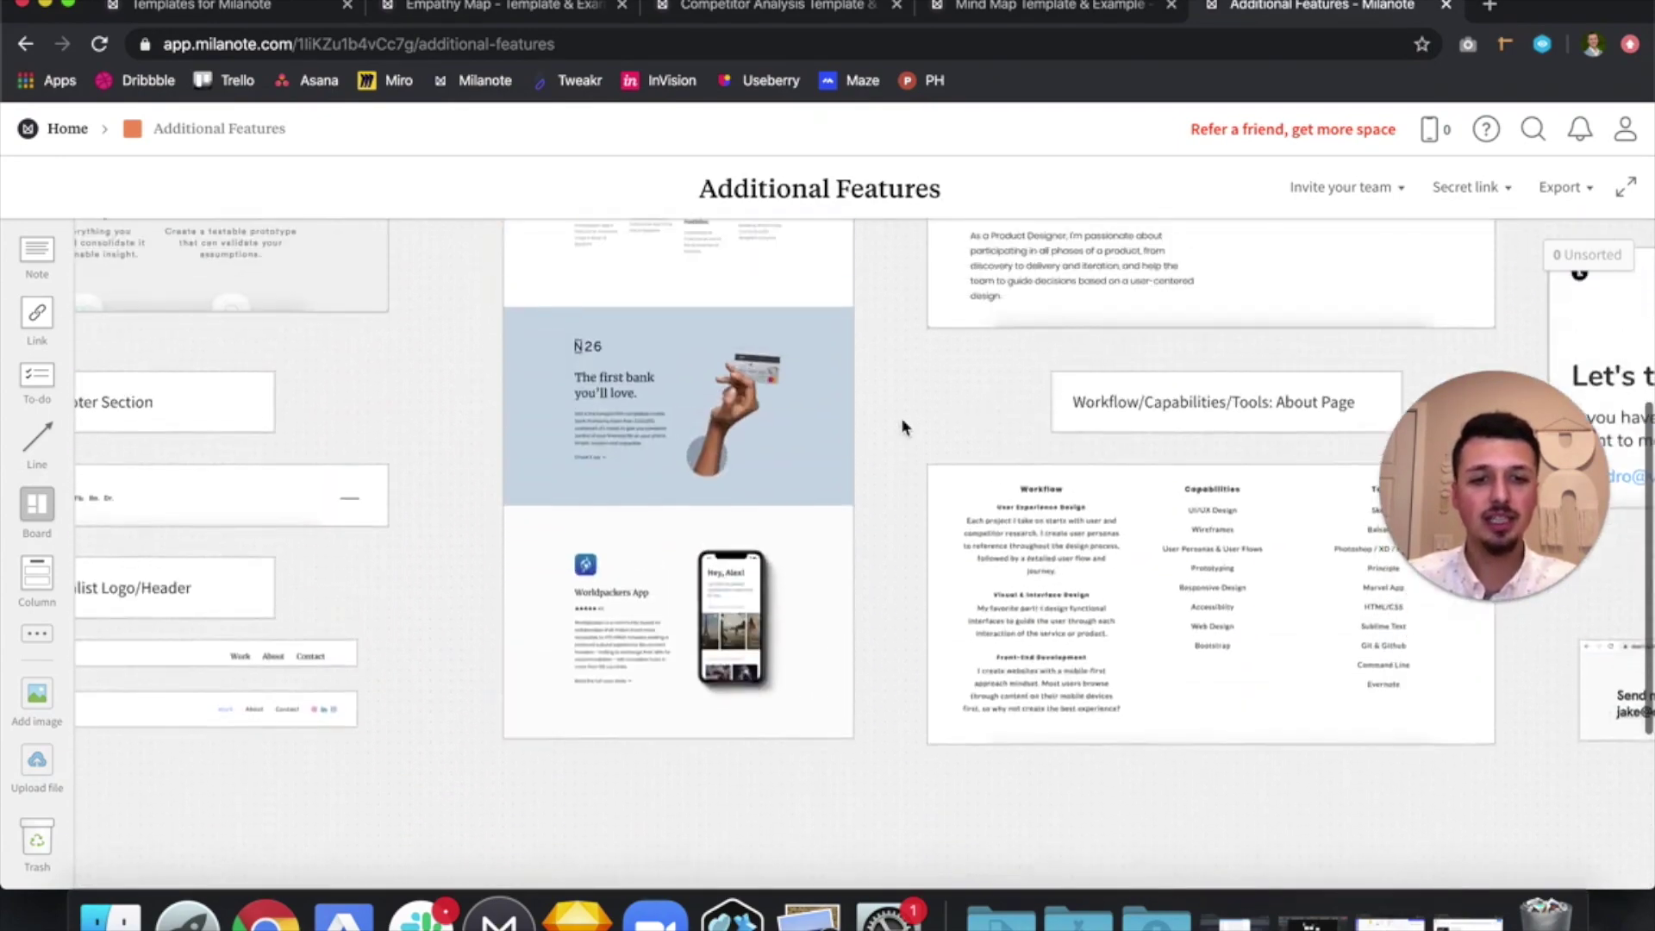
{"action": "scroll", "coordinate": [902, 420], "scroll_direction": "right", "scroll_amount": 6}
{"action": "scroll", "coordinate": [902, 420], "scroll_direction": "up", "scroll_amount": 2}
{"action": "scroll", "coordinate": [903, 423], "scroll_direction": "right", "scroll_amount": 4}
{"action": "scroll", "coordinate": [903, 422], "scroll_direction": "down", "scroll_amount": 3}
{"action": "scroll", "coordinate": [902, 426], "scroll_direction": "down", "scroll_amount": 1}
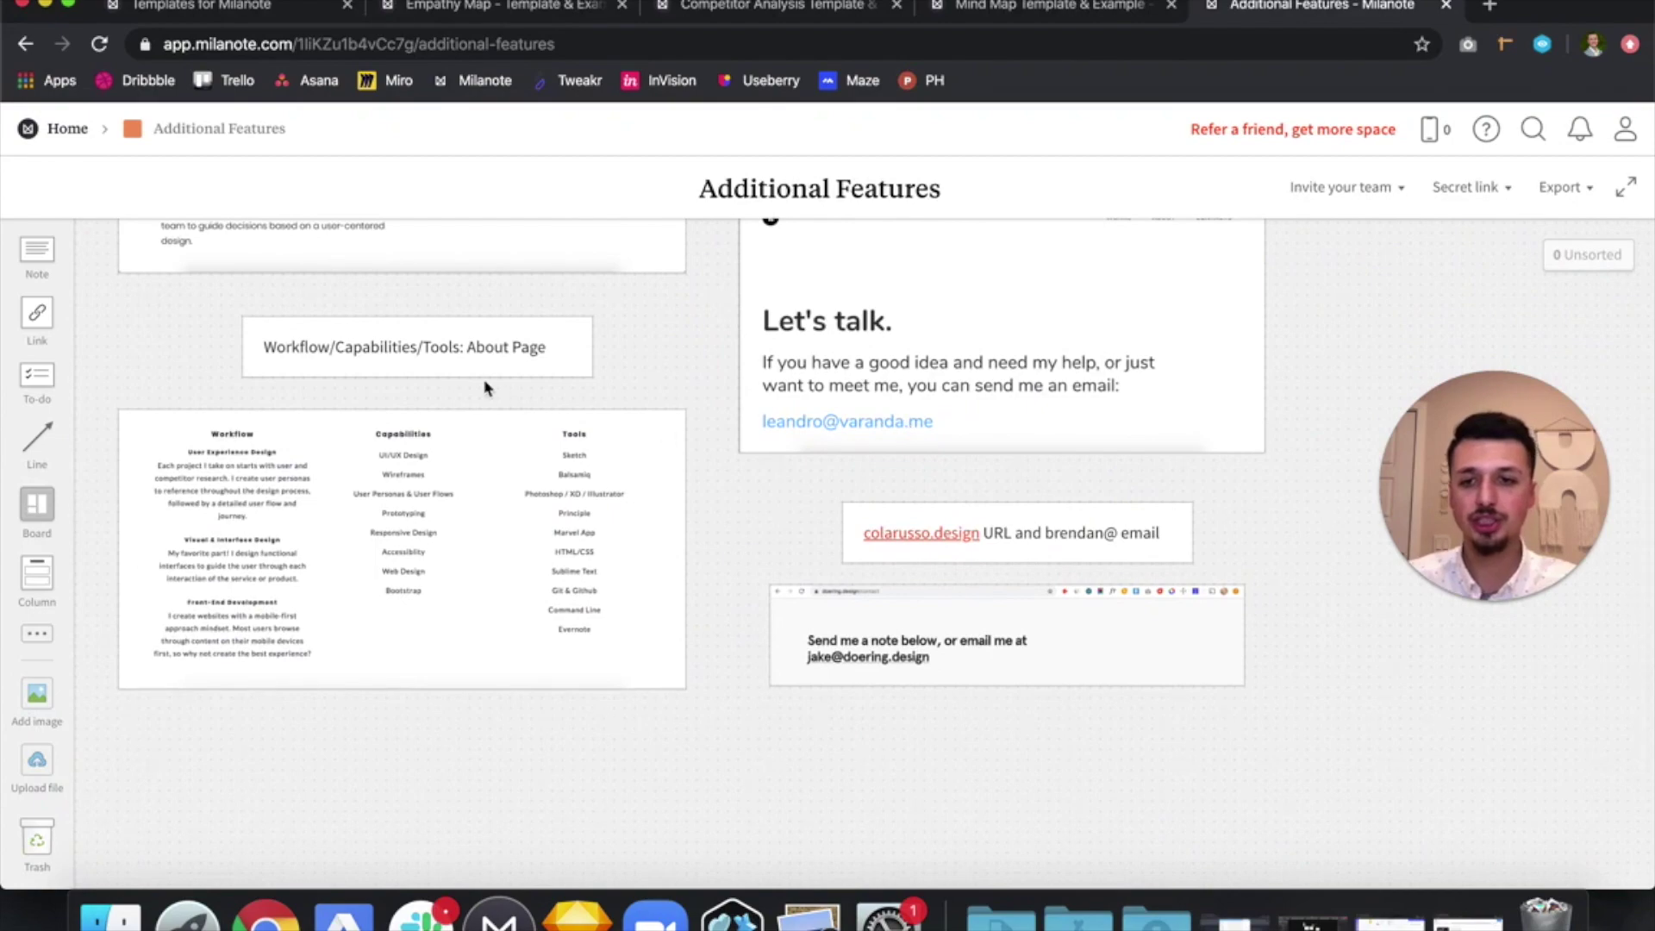
{"action": "scroll", "coordinate": [372, 399], "scroll_direction": "left", "scroll_amount": 12}
{"action": "scroll", "coordinate": [351, 413], "scroll_direction": "up", "scroll_amount": 7}
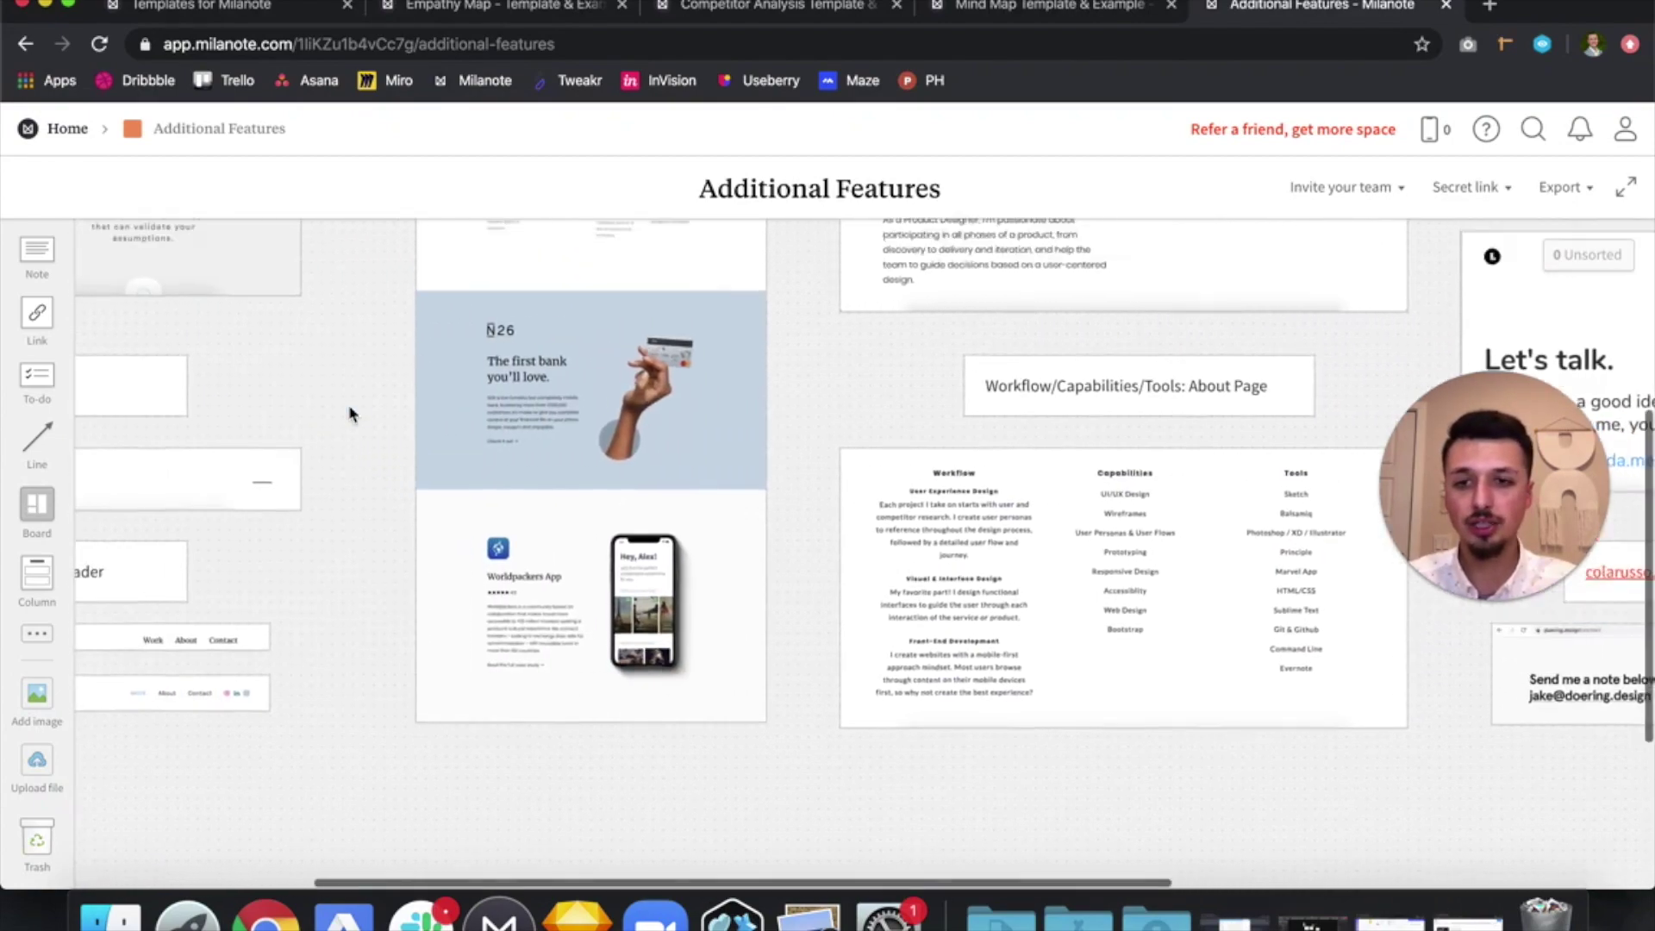
{"action": "scroll", "coordinate": [542, 474], "scroll_direction": "down", "scroll_amount": 3}
{"action": "scroll", "coordinate": [920, 358], "scroll_direction": "down", "scroll_amount": 3}
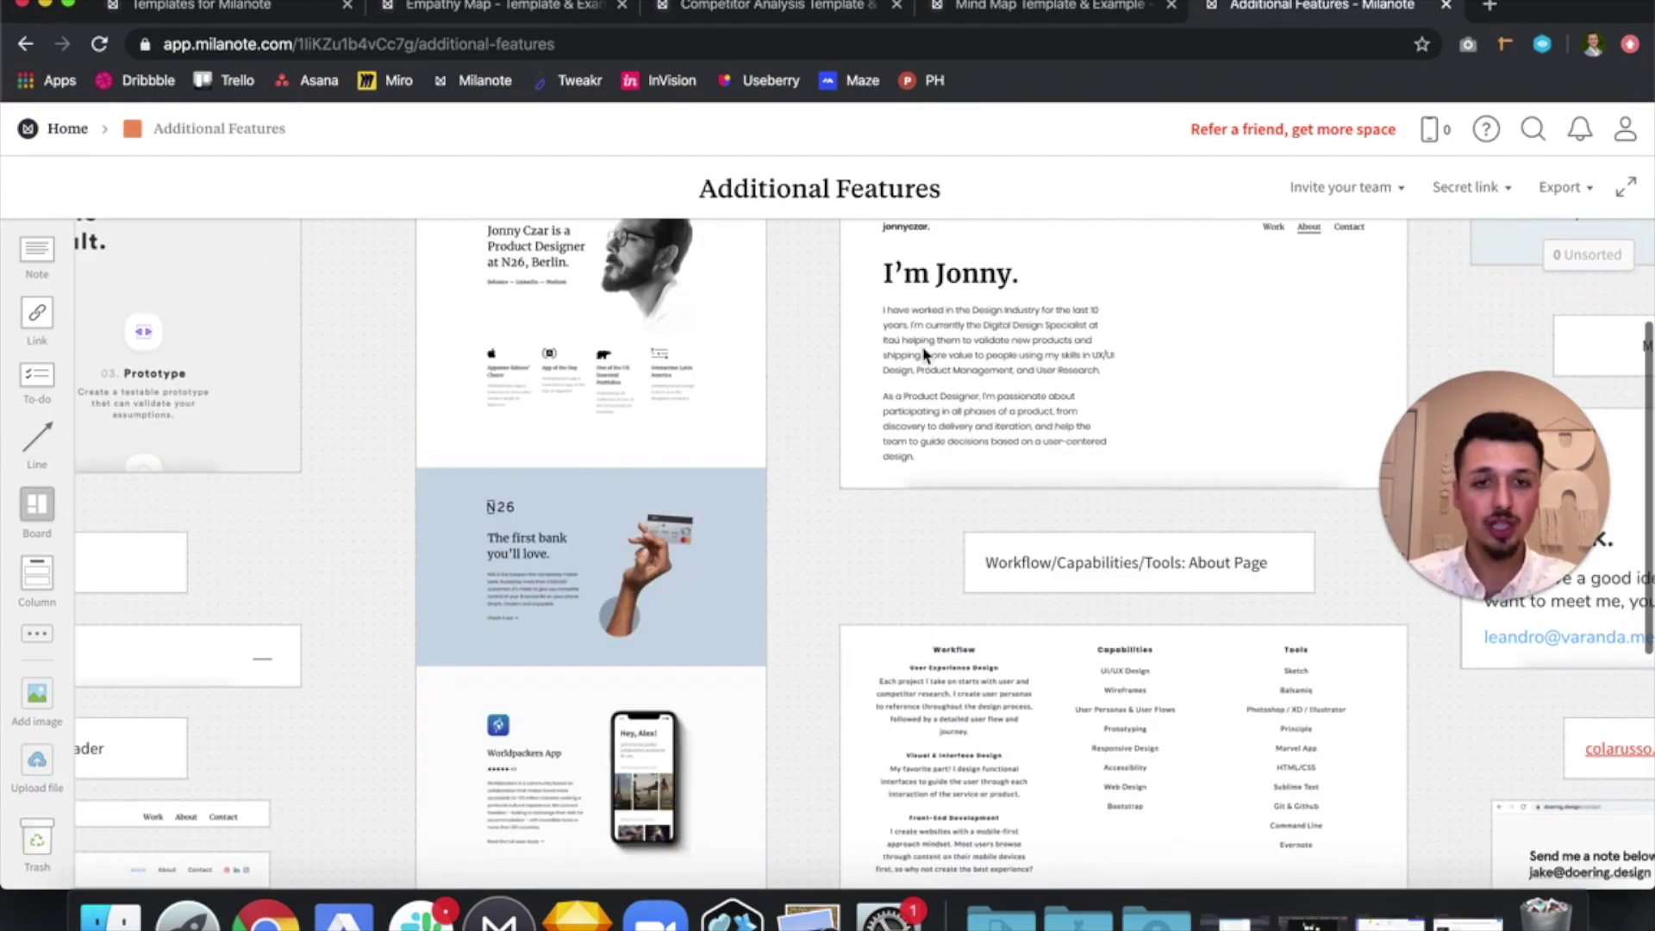
{"action": "scroll", "coordinate": [1019, 360], "scroll_direction": "right", "scroll_amount": 2}
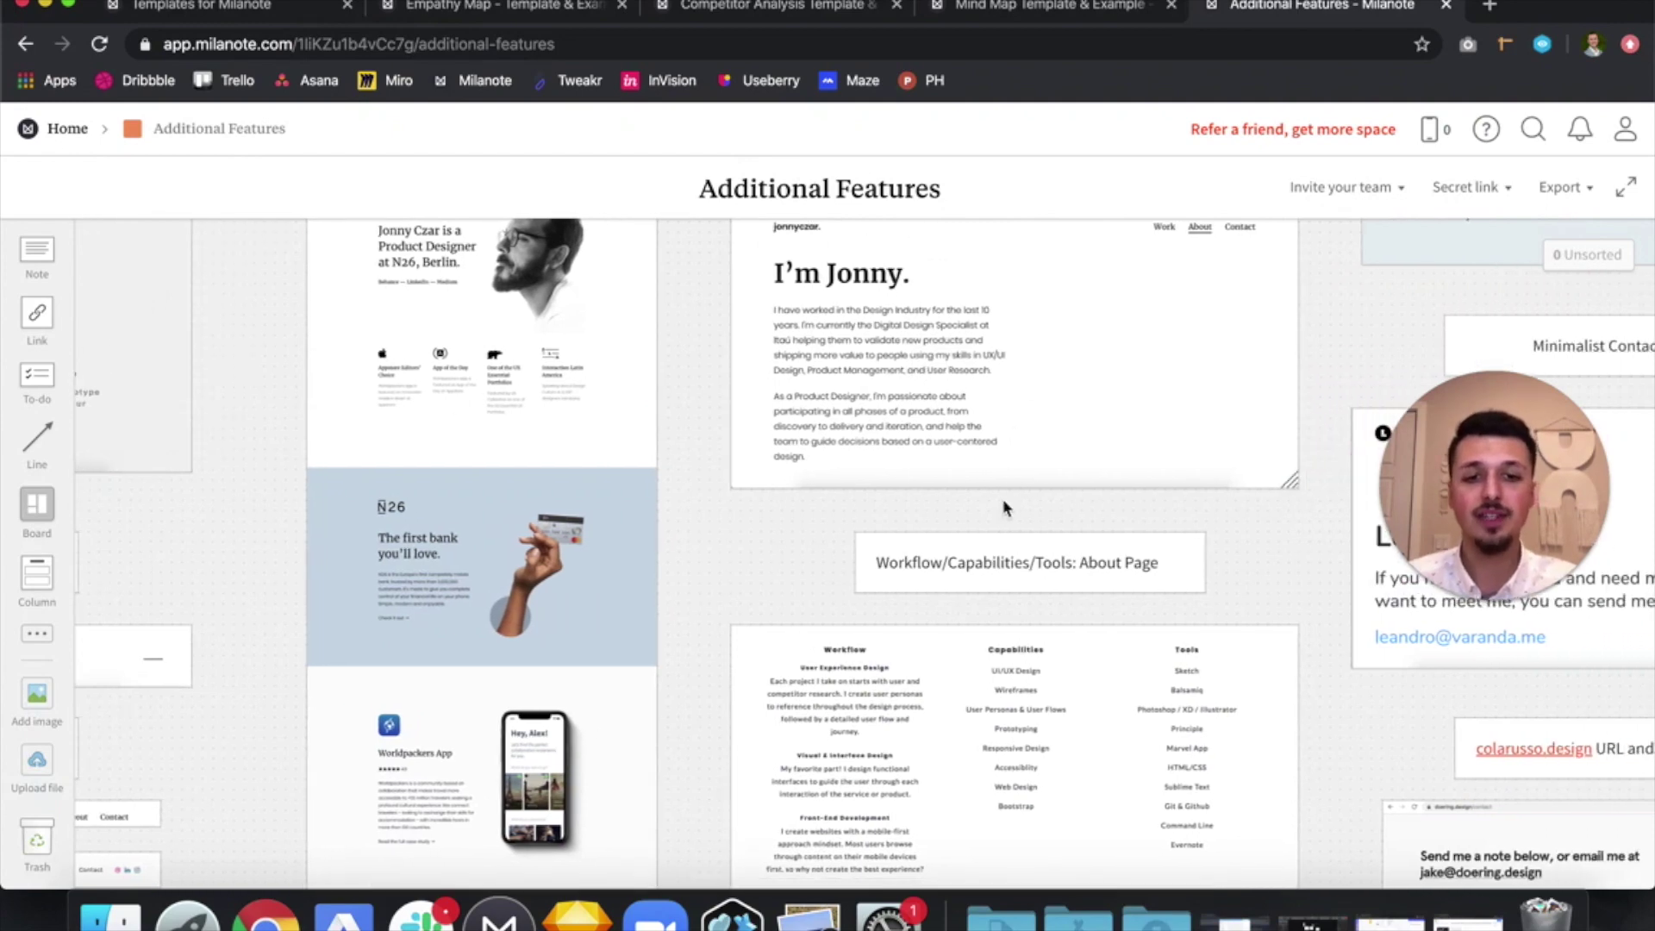
{"action": "scroll", "coordinate": [986, 537], "scroll_direction": "right", "scroll_amount": 12}
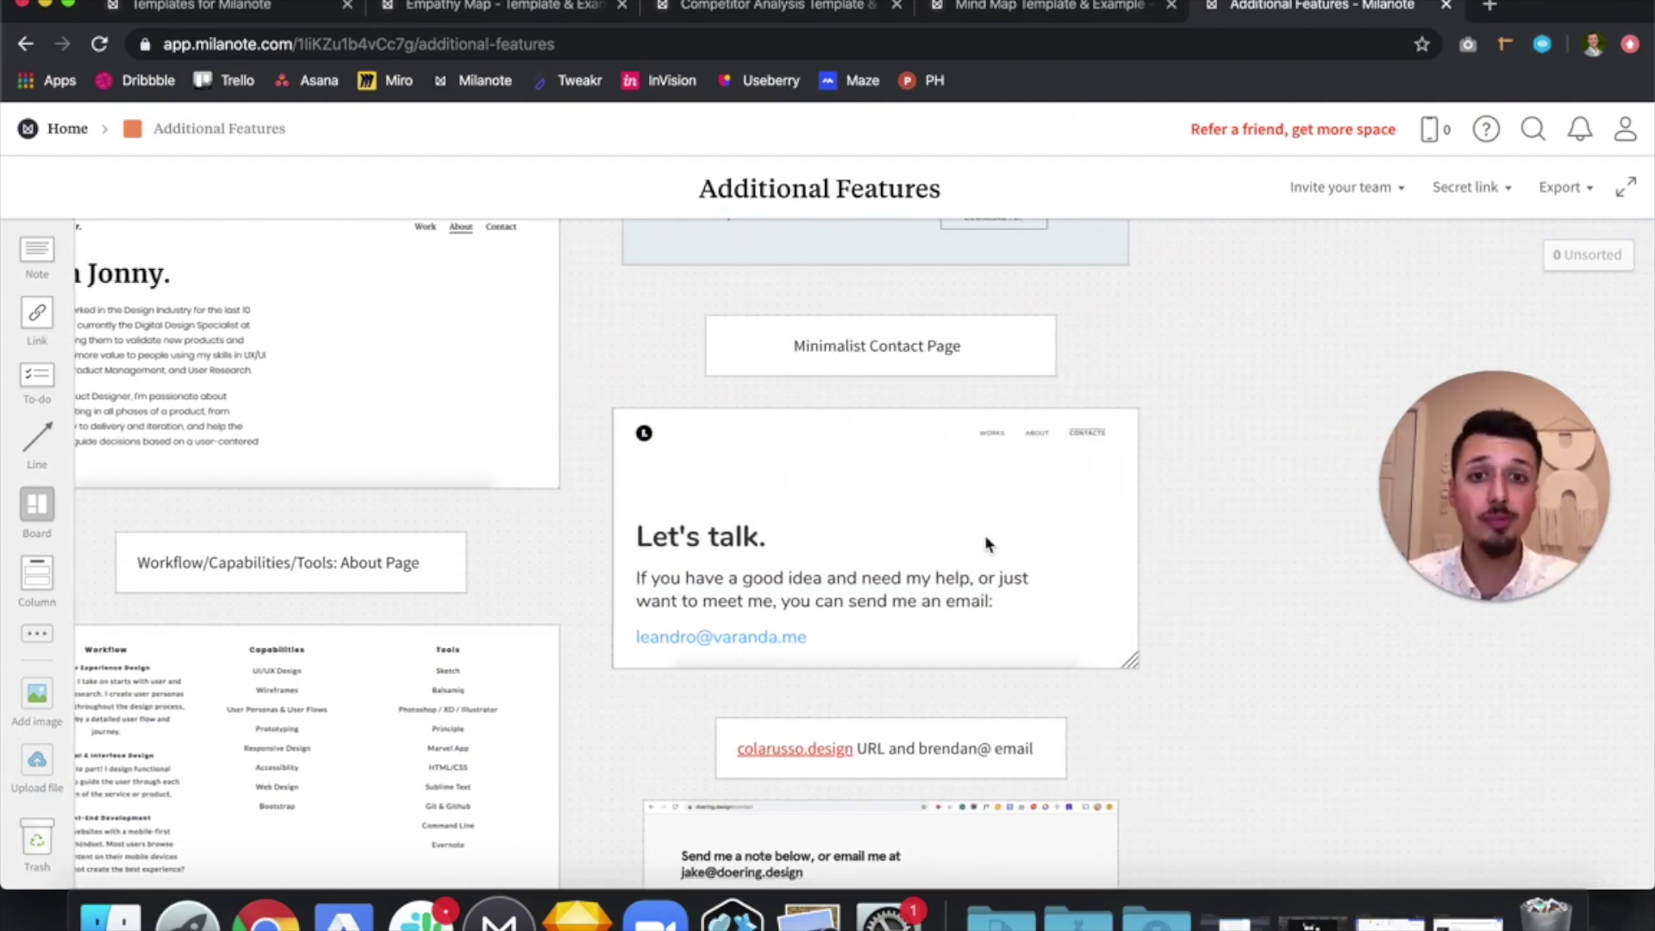
{"action": "scroll", "coordinate": [808, 528], "scroll_direction": "left", "scroll_amount": 20}
{"action": "scroll", "coordinate": [758, 518], "scroll_direction": "up", "scroll_amount": 6}
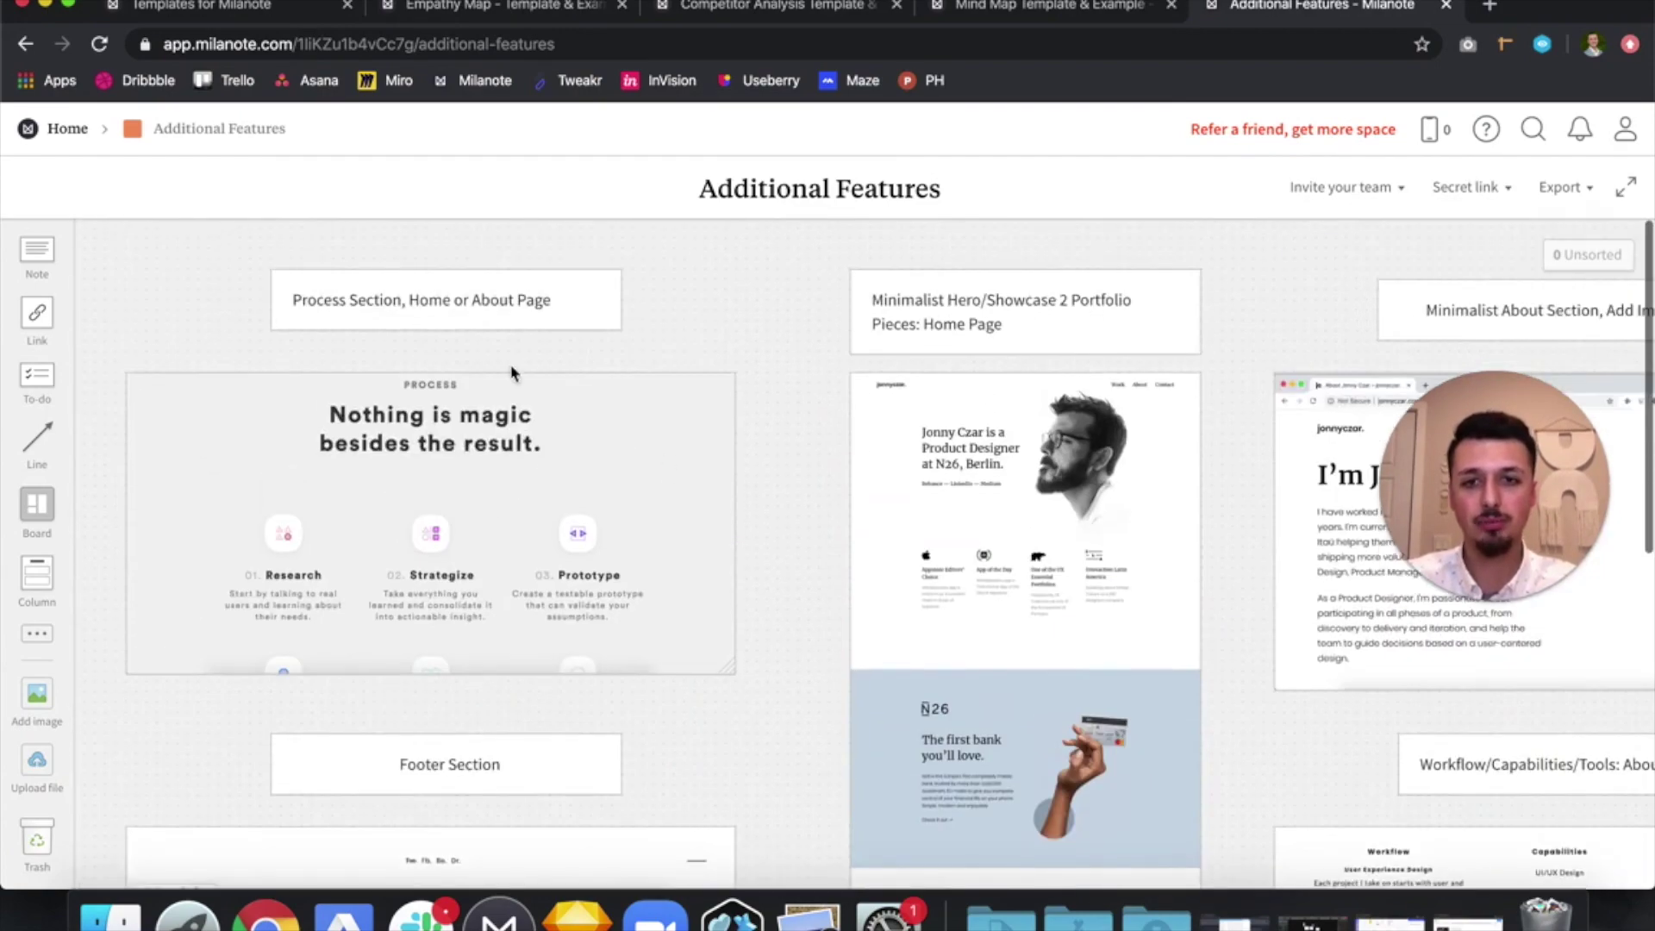
{"action": "left_click", "coordinate": [67, 130]}
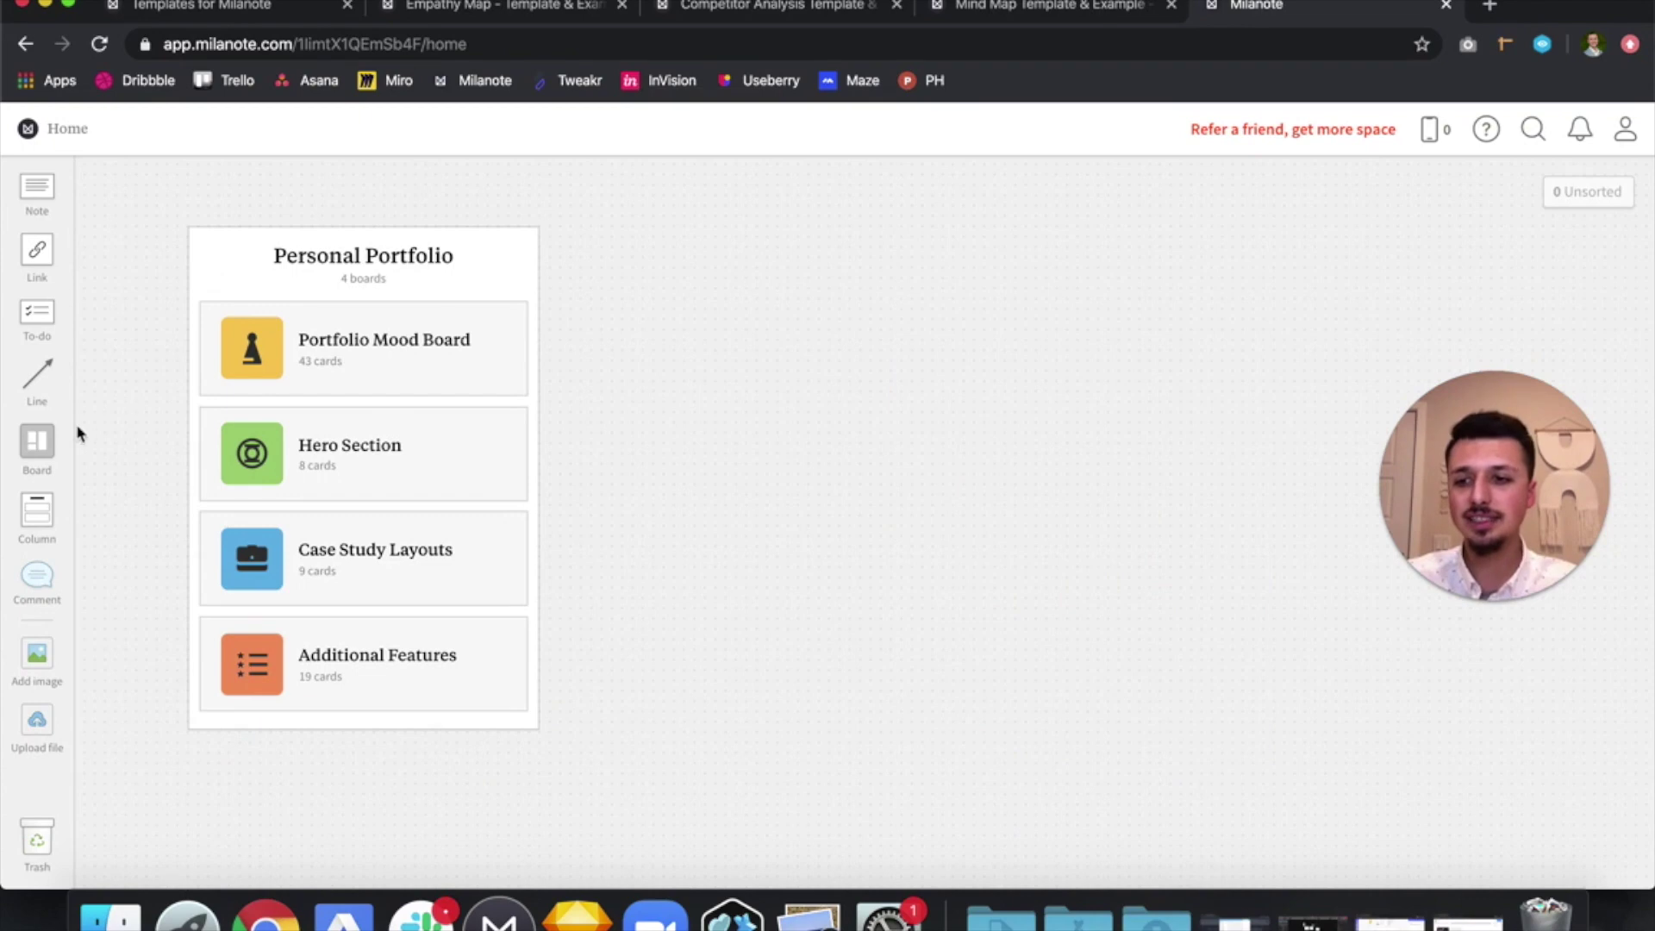
Add a new board named 'YouTube Music' beside the Personal Portfolio column
{"action": "left_click_drag", "start_coordinate": [37, 441], "coordinate": [744, 302]}
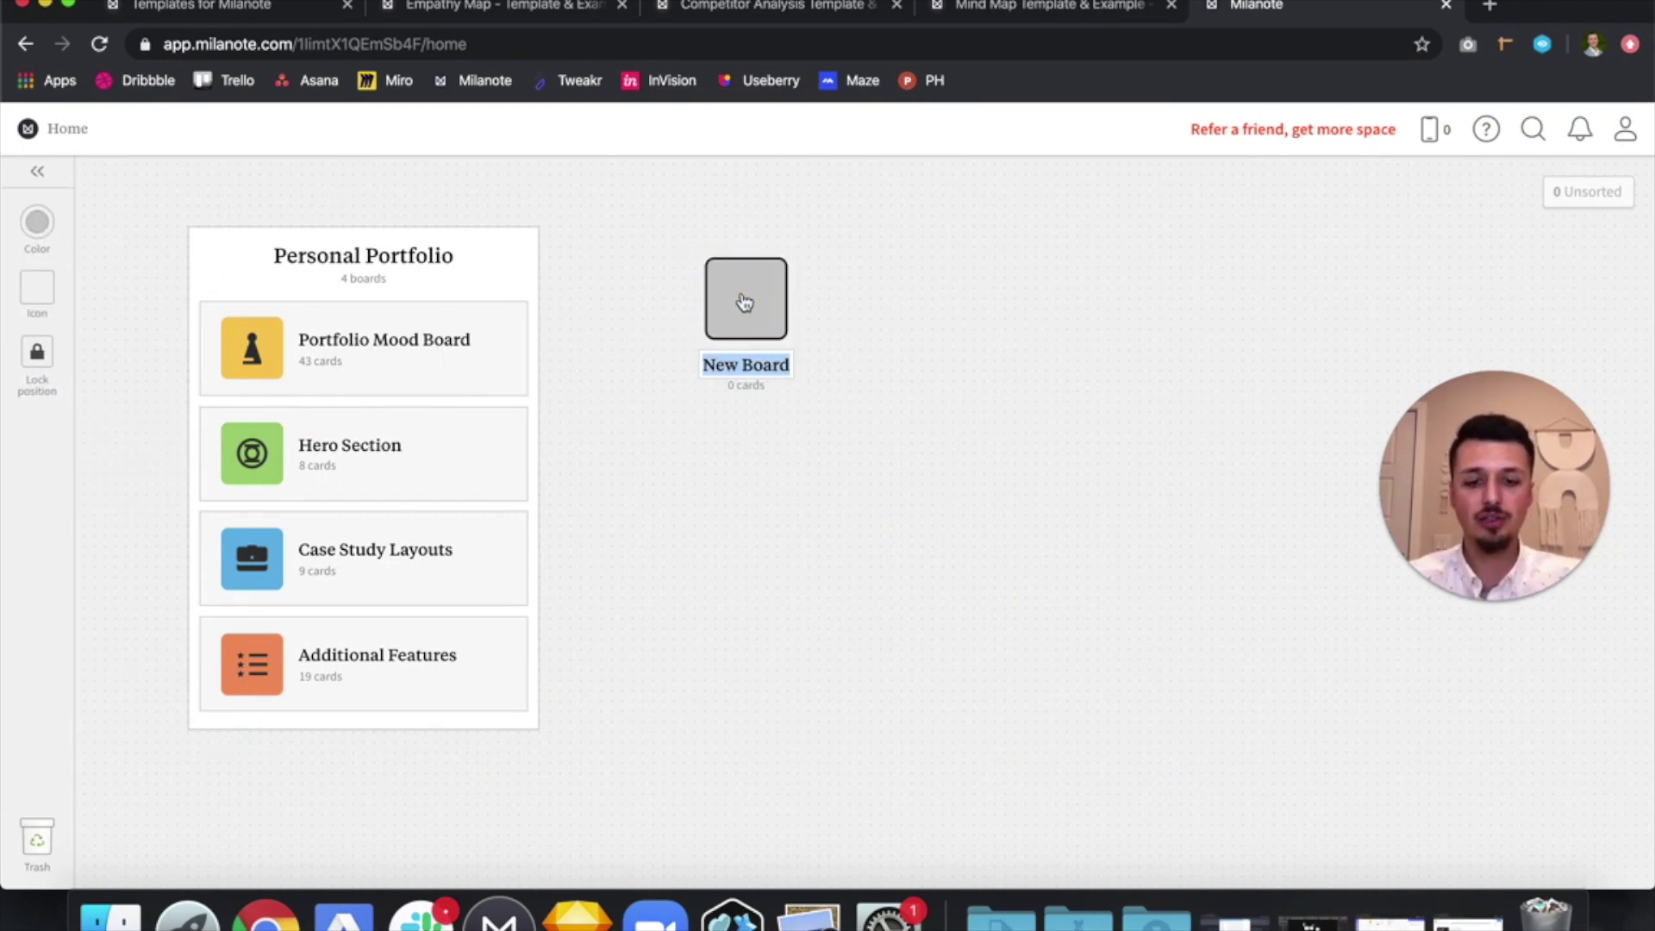
{"action": "type", "text": "YouTube"}
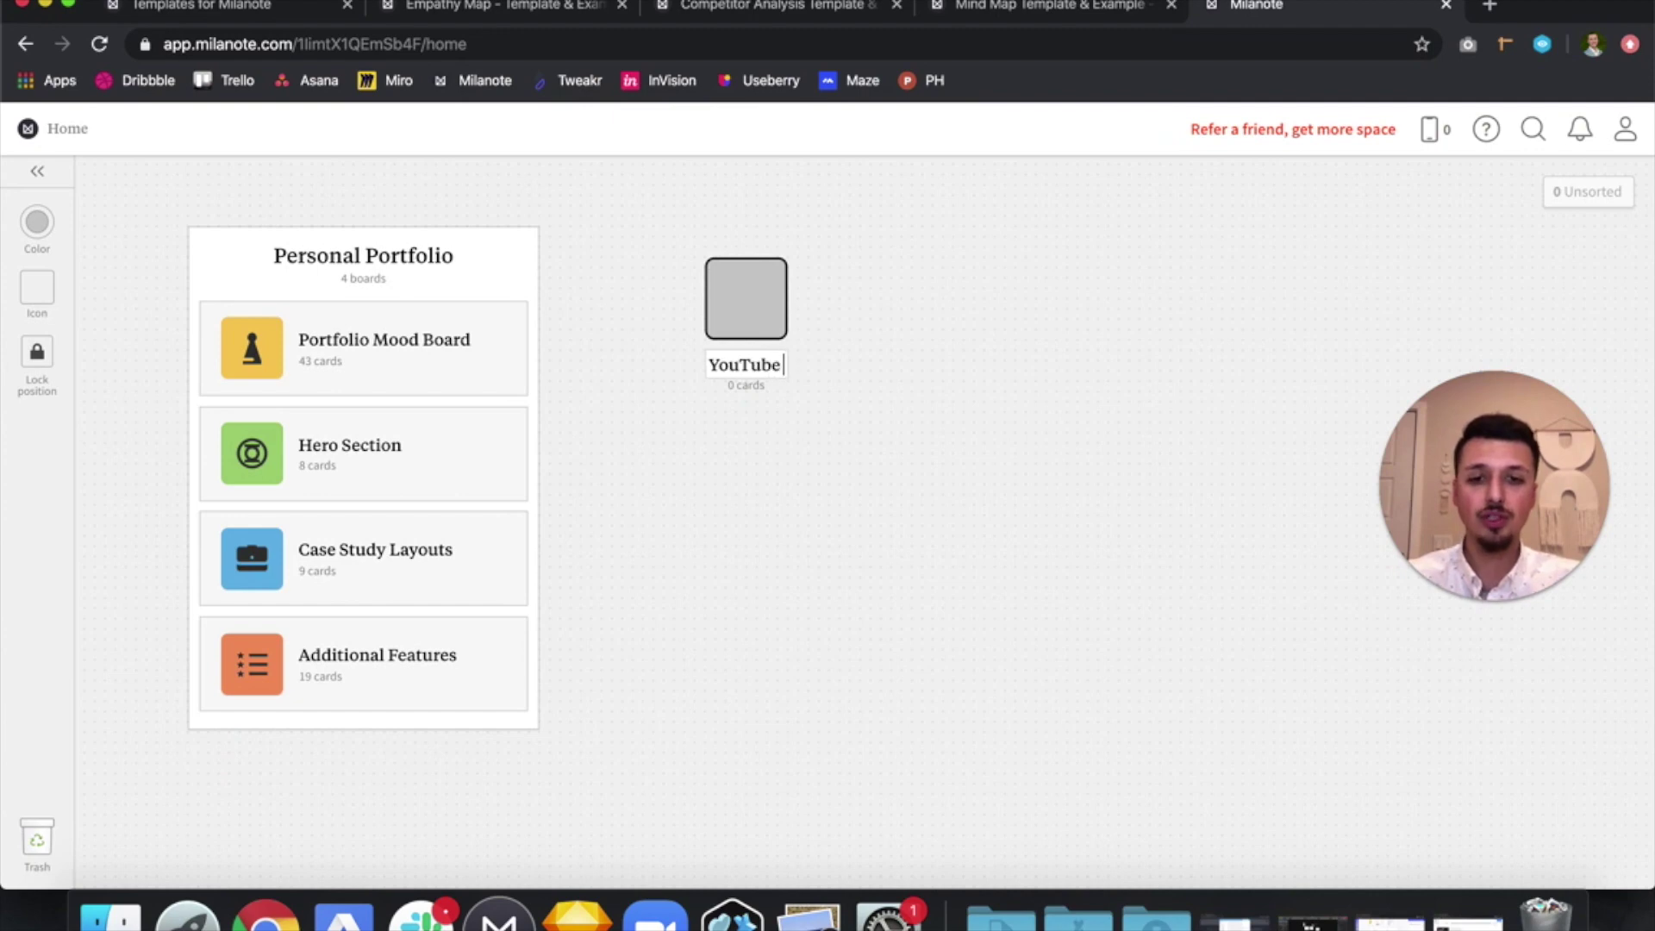
{"action": "type", "text": " Music"}
{"action": "key", "text": "Return"}
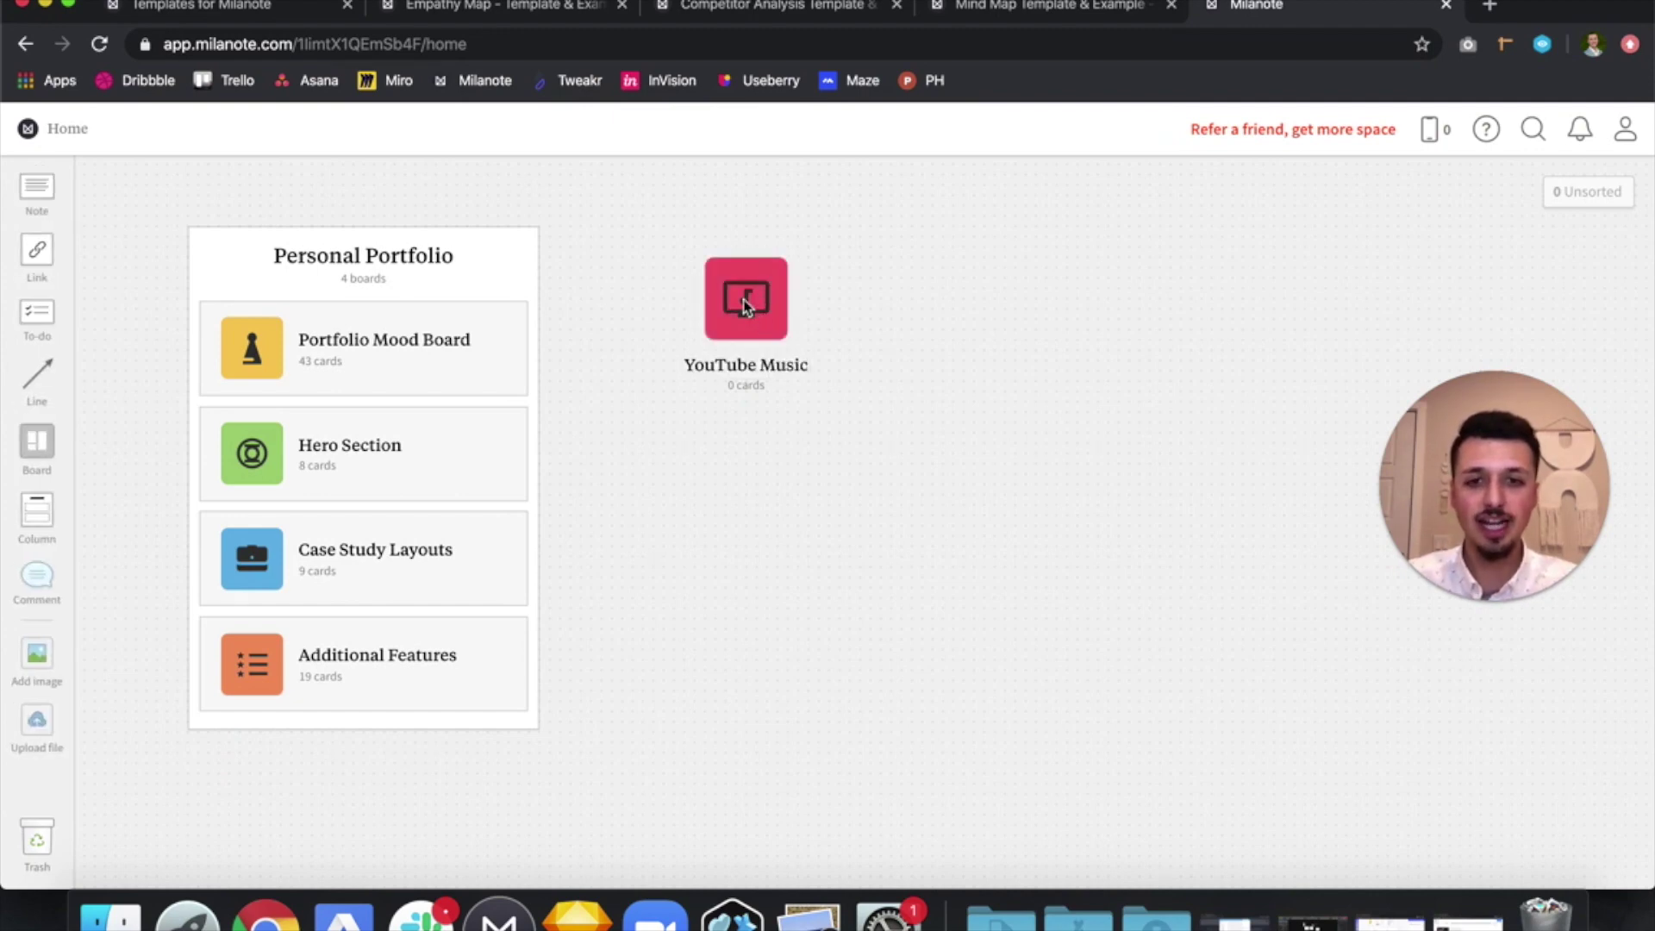
Give the YouTube Music board a music icon and red colour, then open it
{"action": "left_click", "coordinate": [745, 306]}
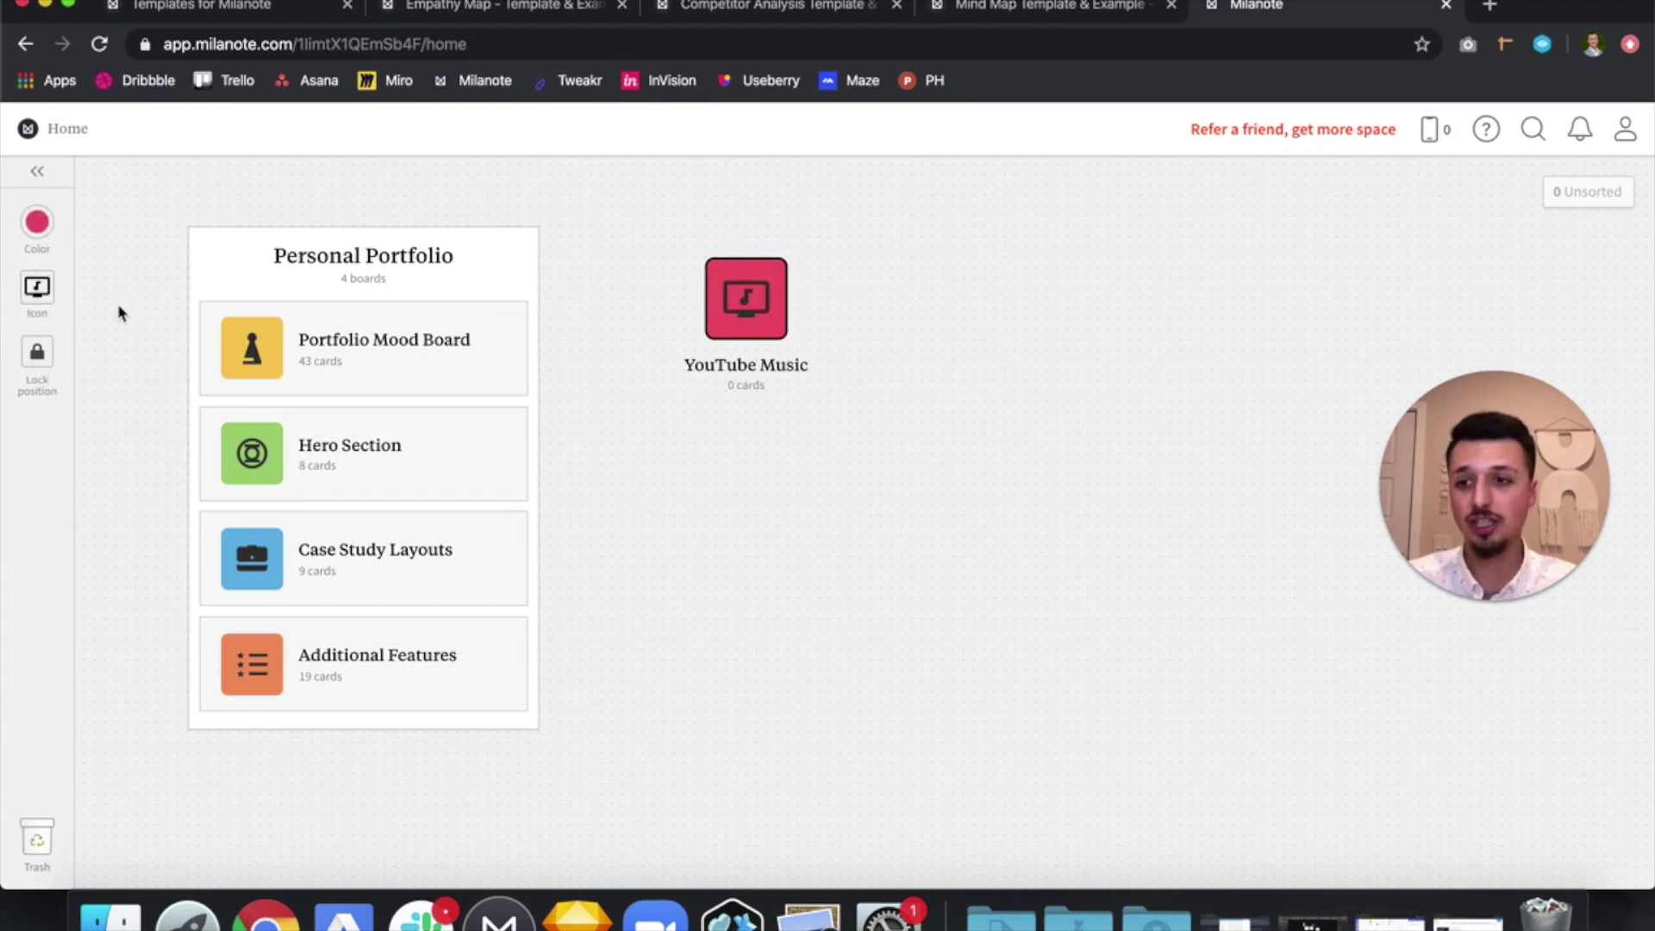
{"action": "left_click", "coordinate": [37, 287]}
{"action": "scroll", "coordinate": [382, 360], "scroll_direction": "down", "scroll_amount": 5}
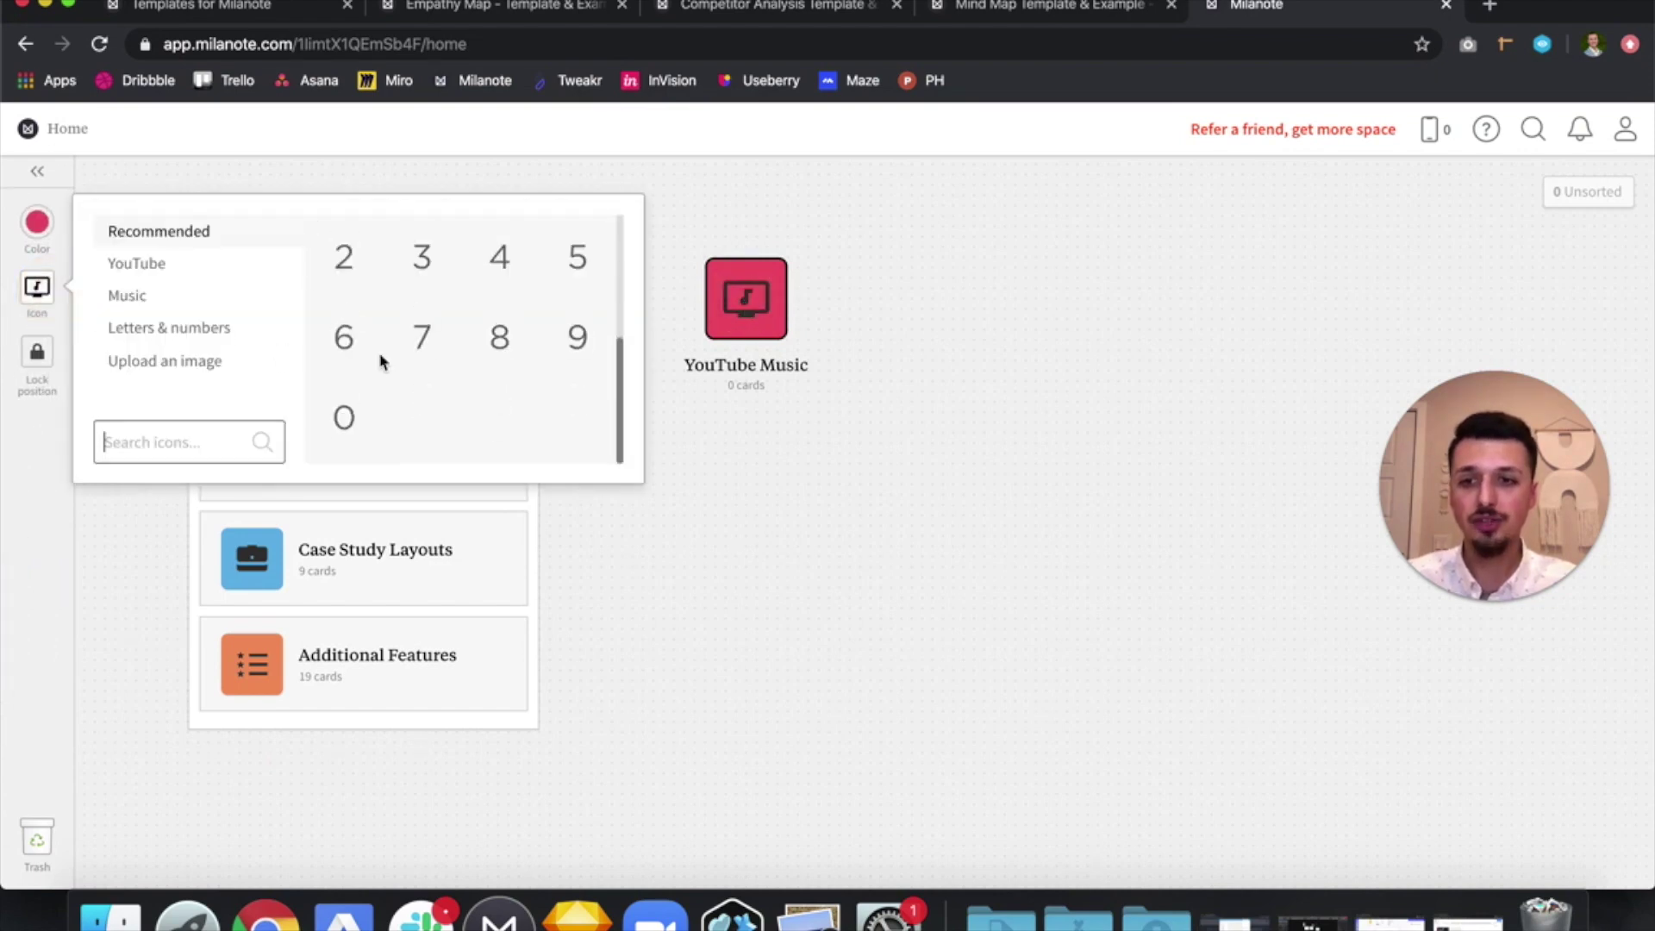
{"action": "scroll", "coordinate": [382, 360], "scroll_direction": "up", "scroll_amount": 5}
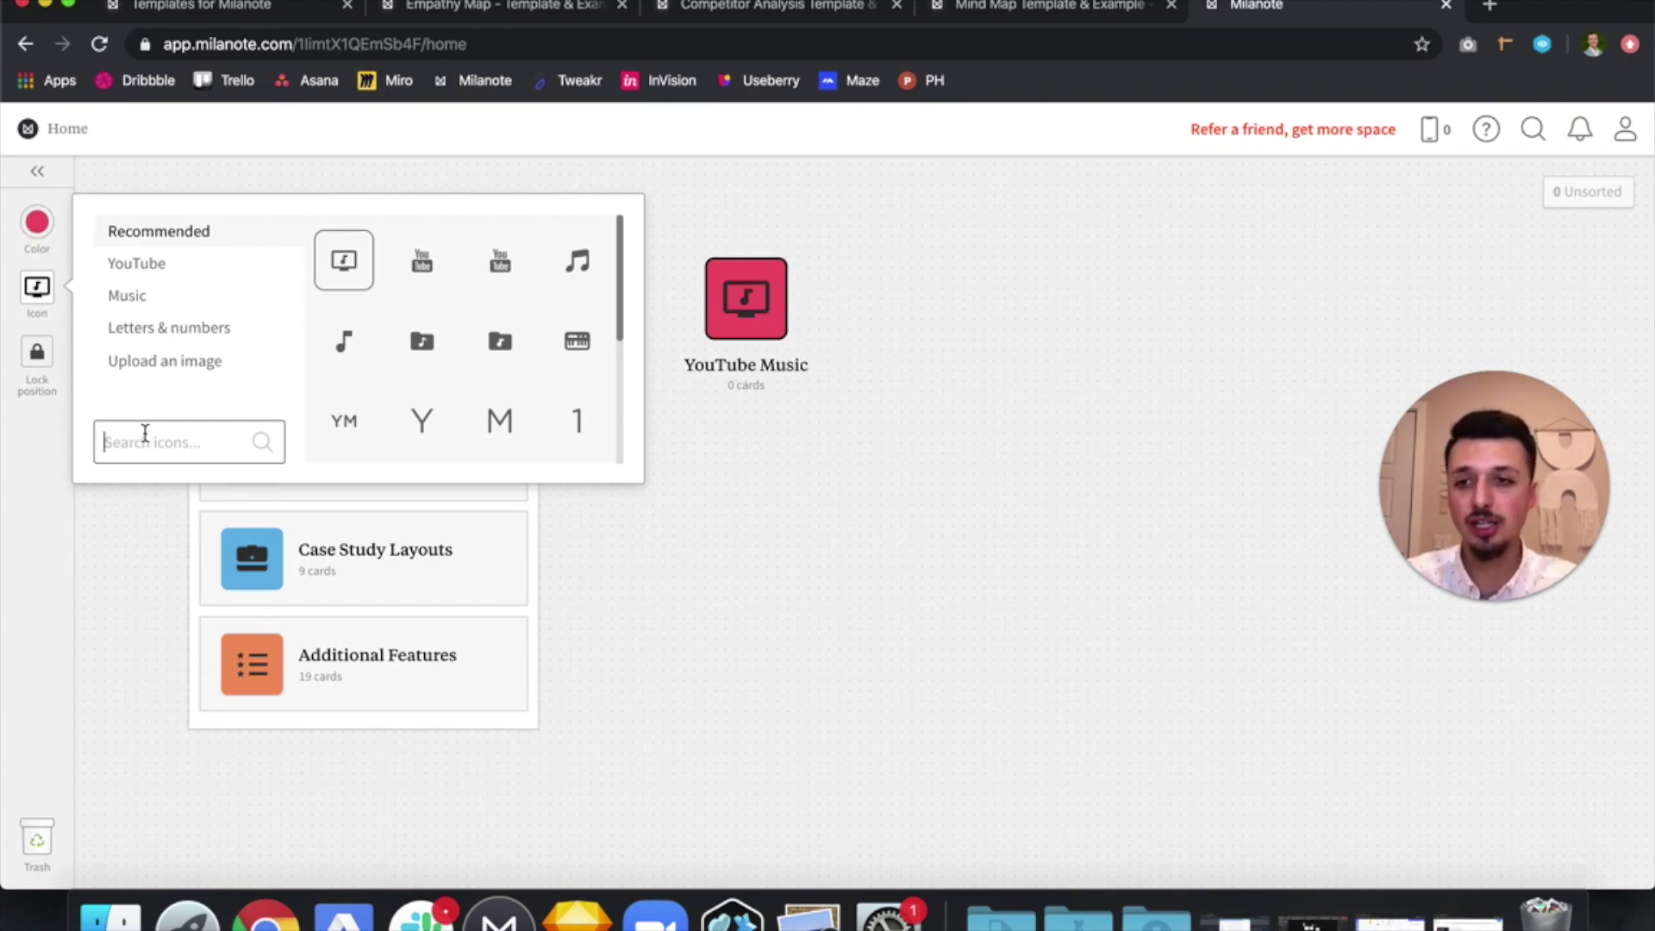
{"action": "left_click", "coordinate": [37, 222]}
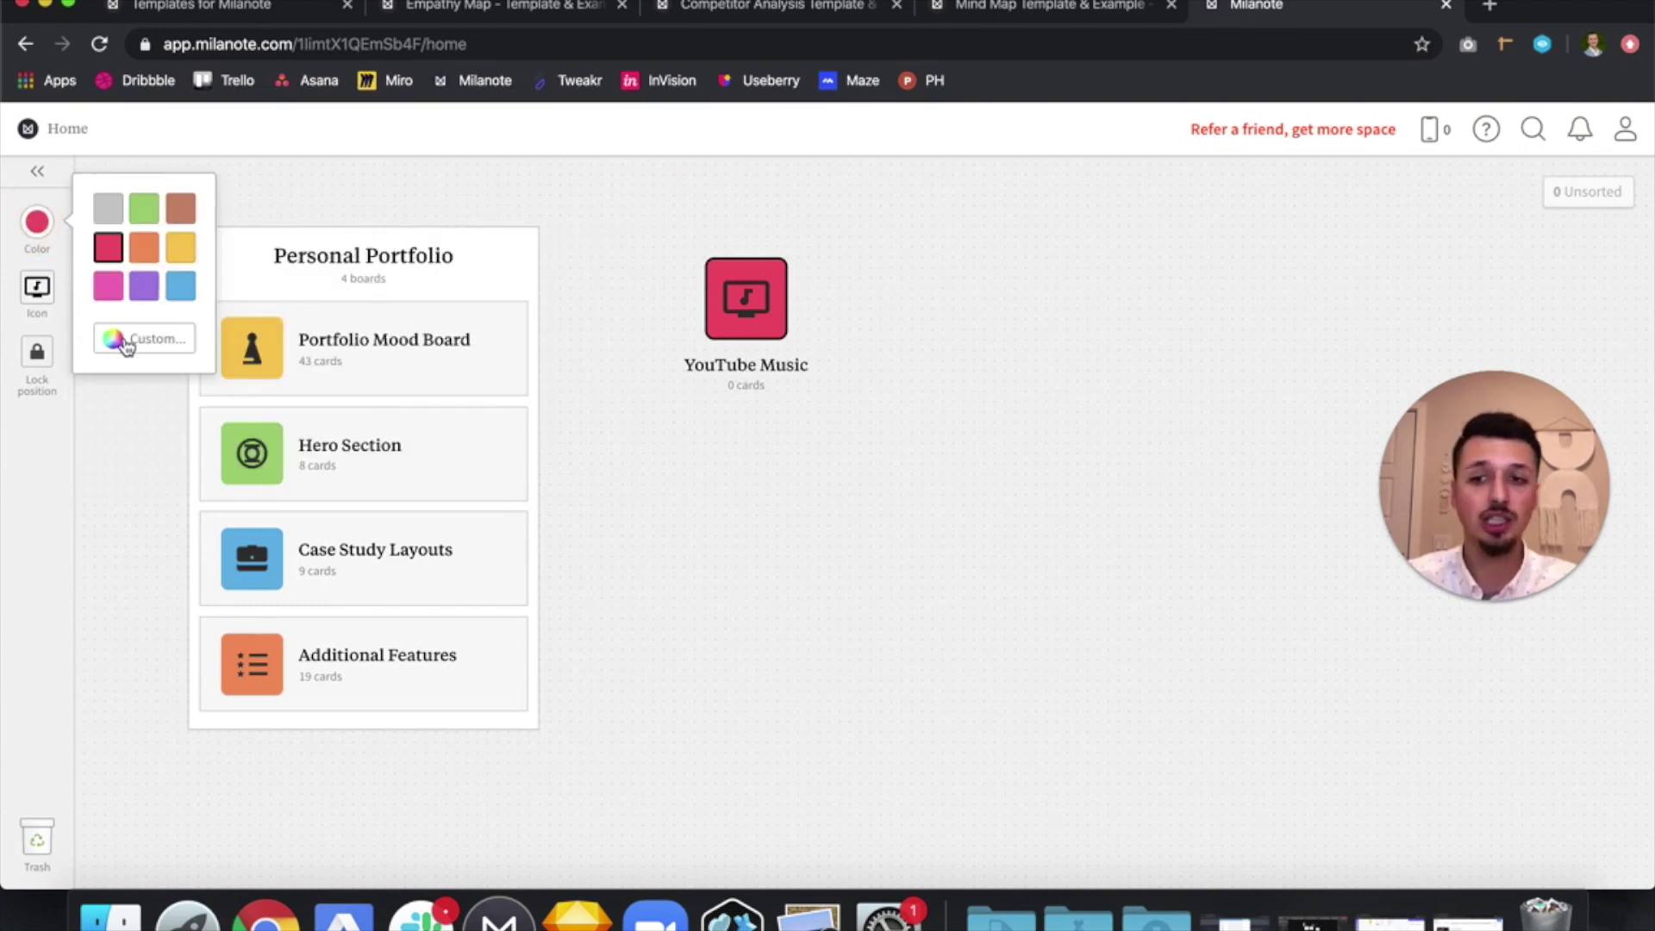
{"action": "left_click", "coordinate": [716, 436]}
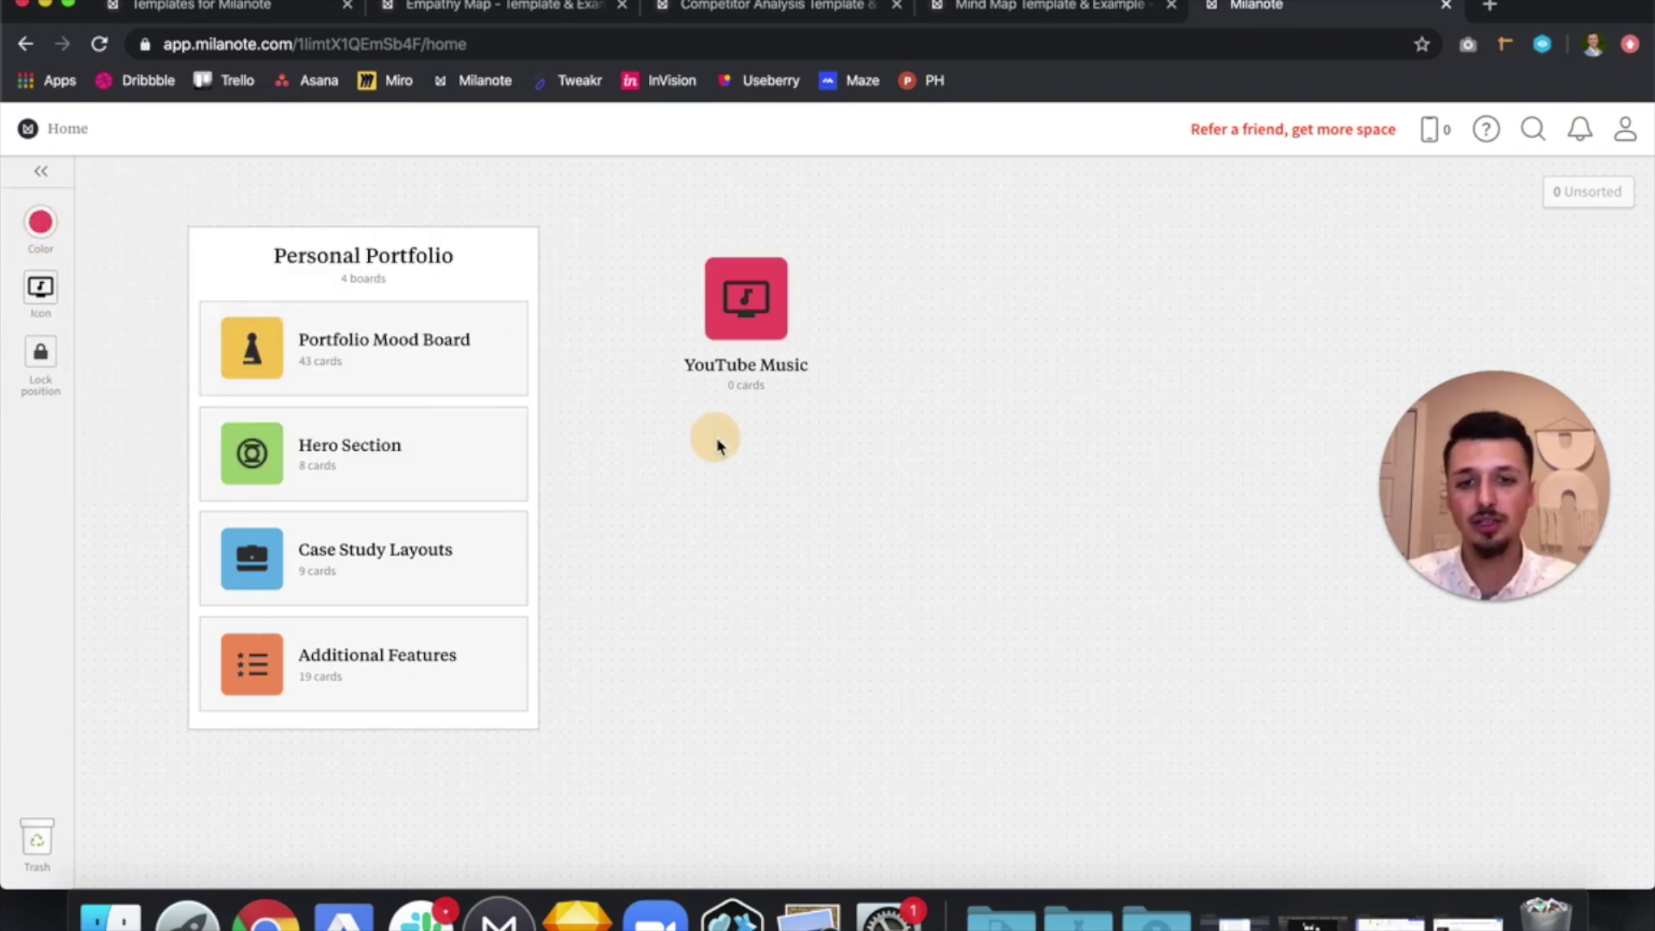
{"action": "left_click", "coordinate": [750, 322]}
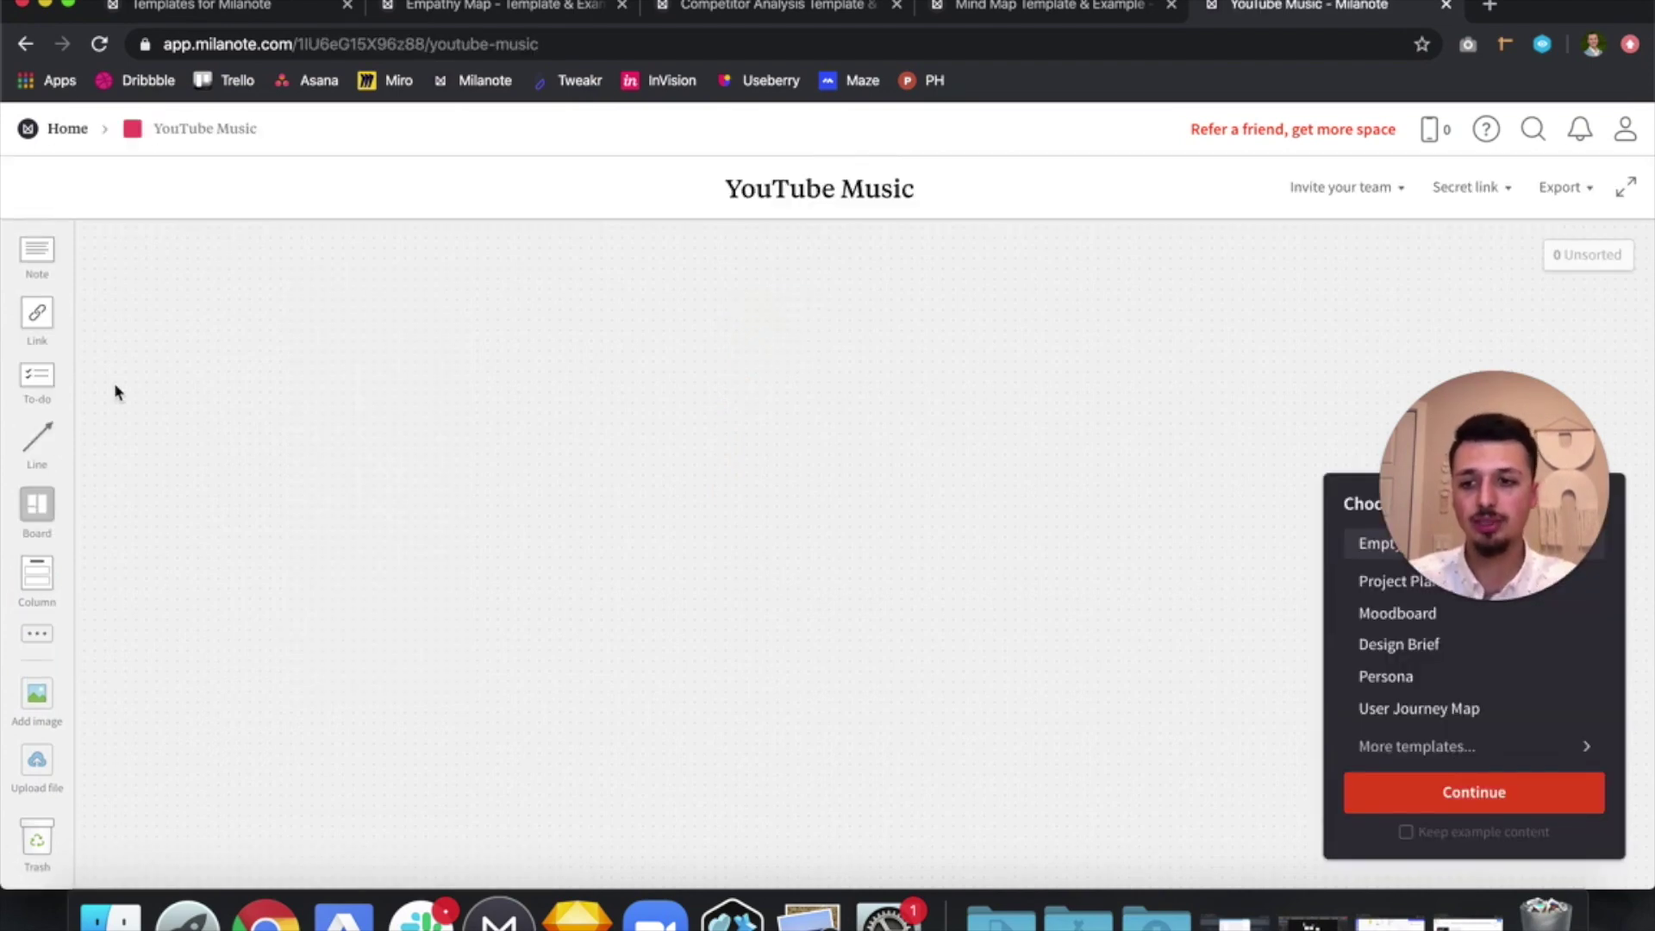
Add a new column to the YouTube Music board and name it Moodboard
{"action": "left_click_drag", "start_coordinate": [36, 576], "coordinate": [338, 339]}
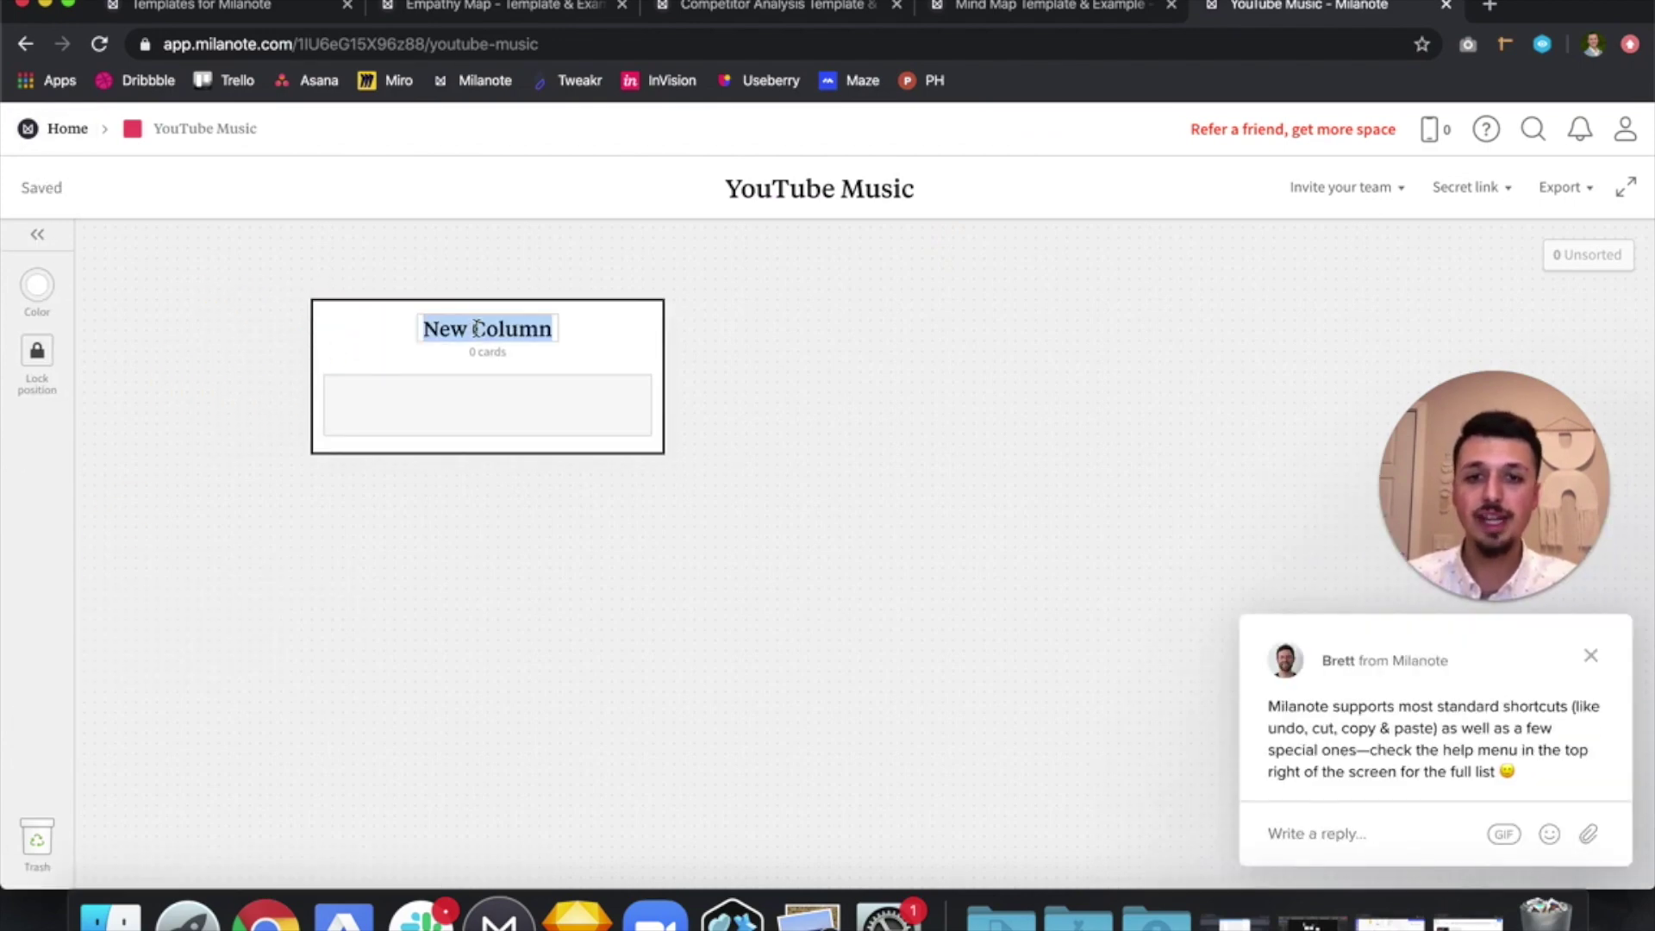
{"action": "type", "text": "M"}
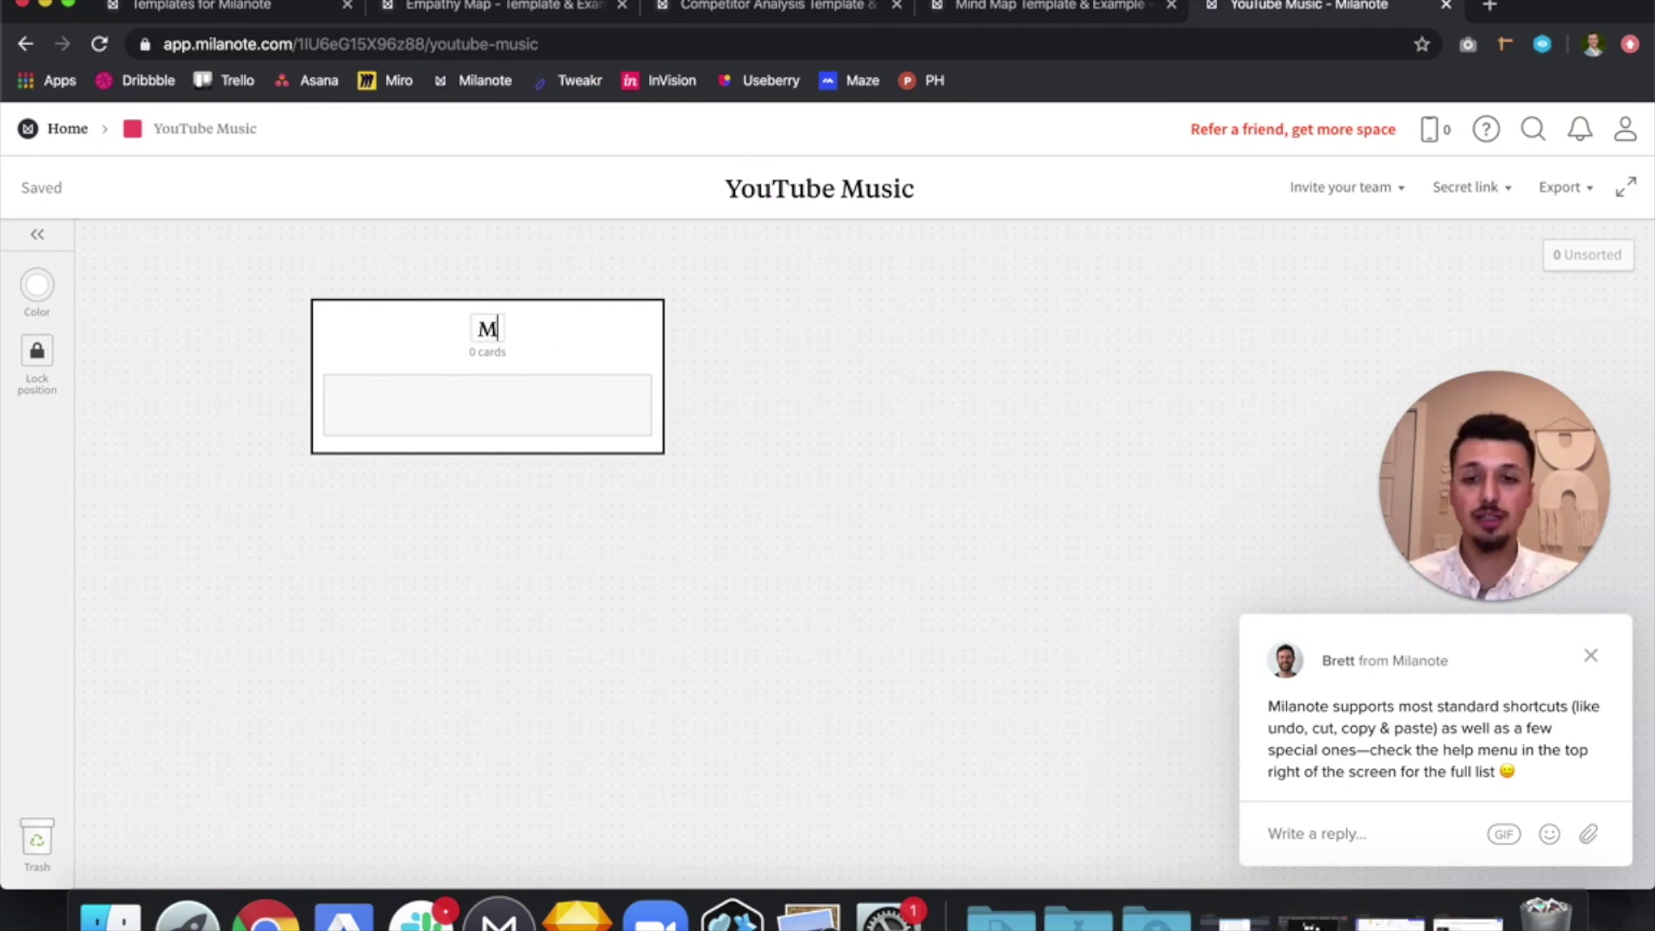
{"action": "type", "text": "oodboard"}
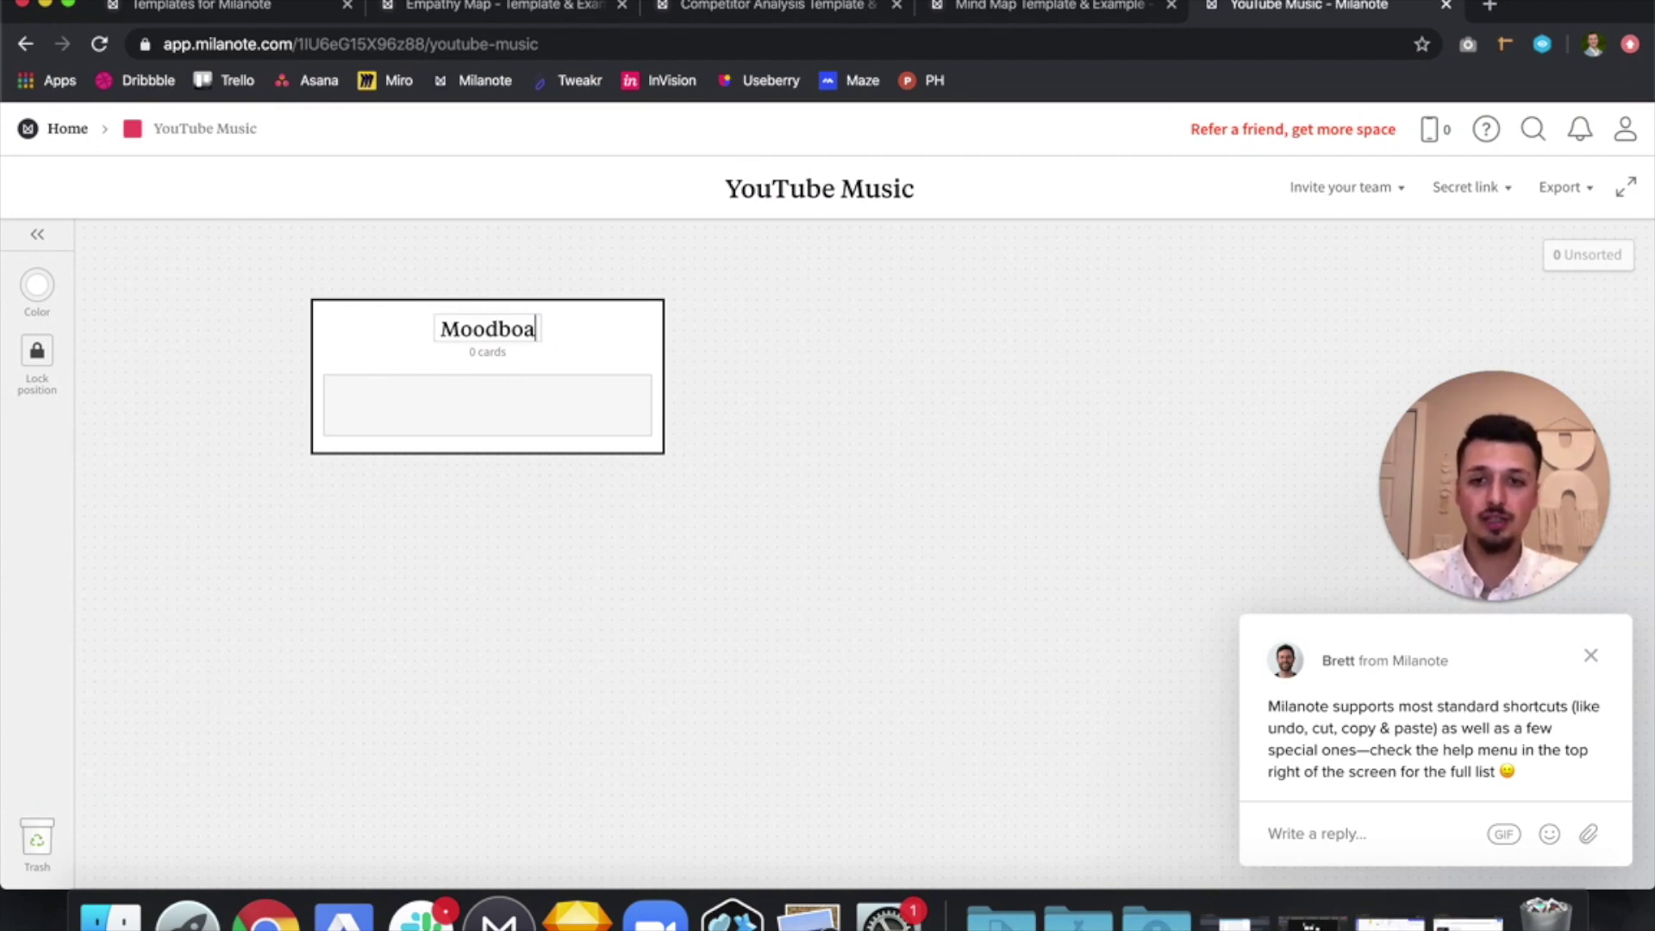
{"action": "left_click", "coordinate": [636, 565]}
Put a note in the Moodboard column with the bulleted line 'This is my first note'
{"action": "left_click_drag", "start_coordinate": [53, 273], "coordinate": [450, 386]}
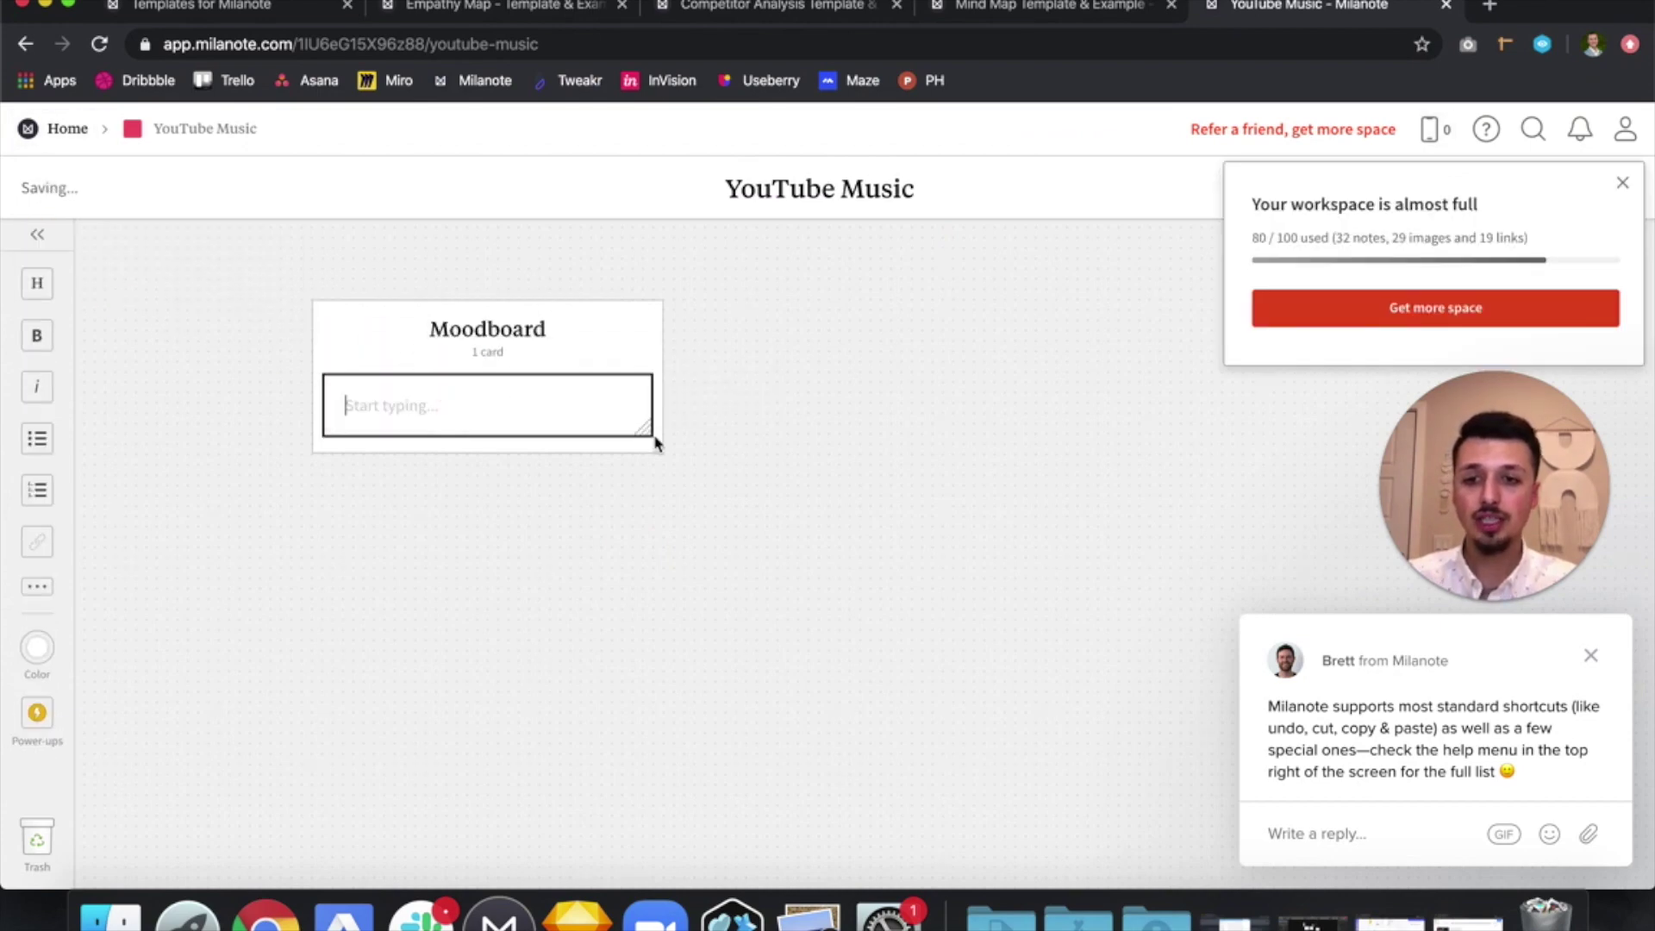
{"action": "type", "text": "- "}
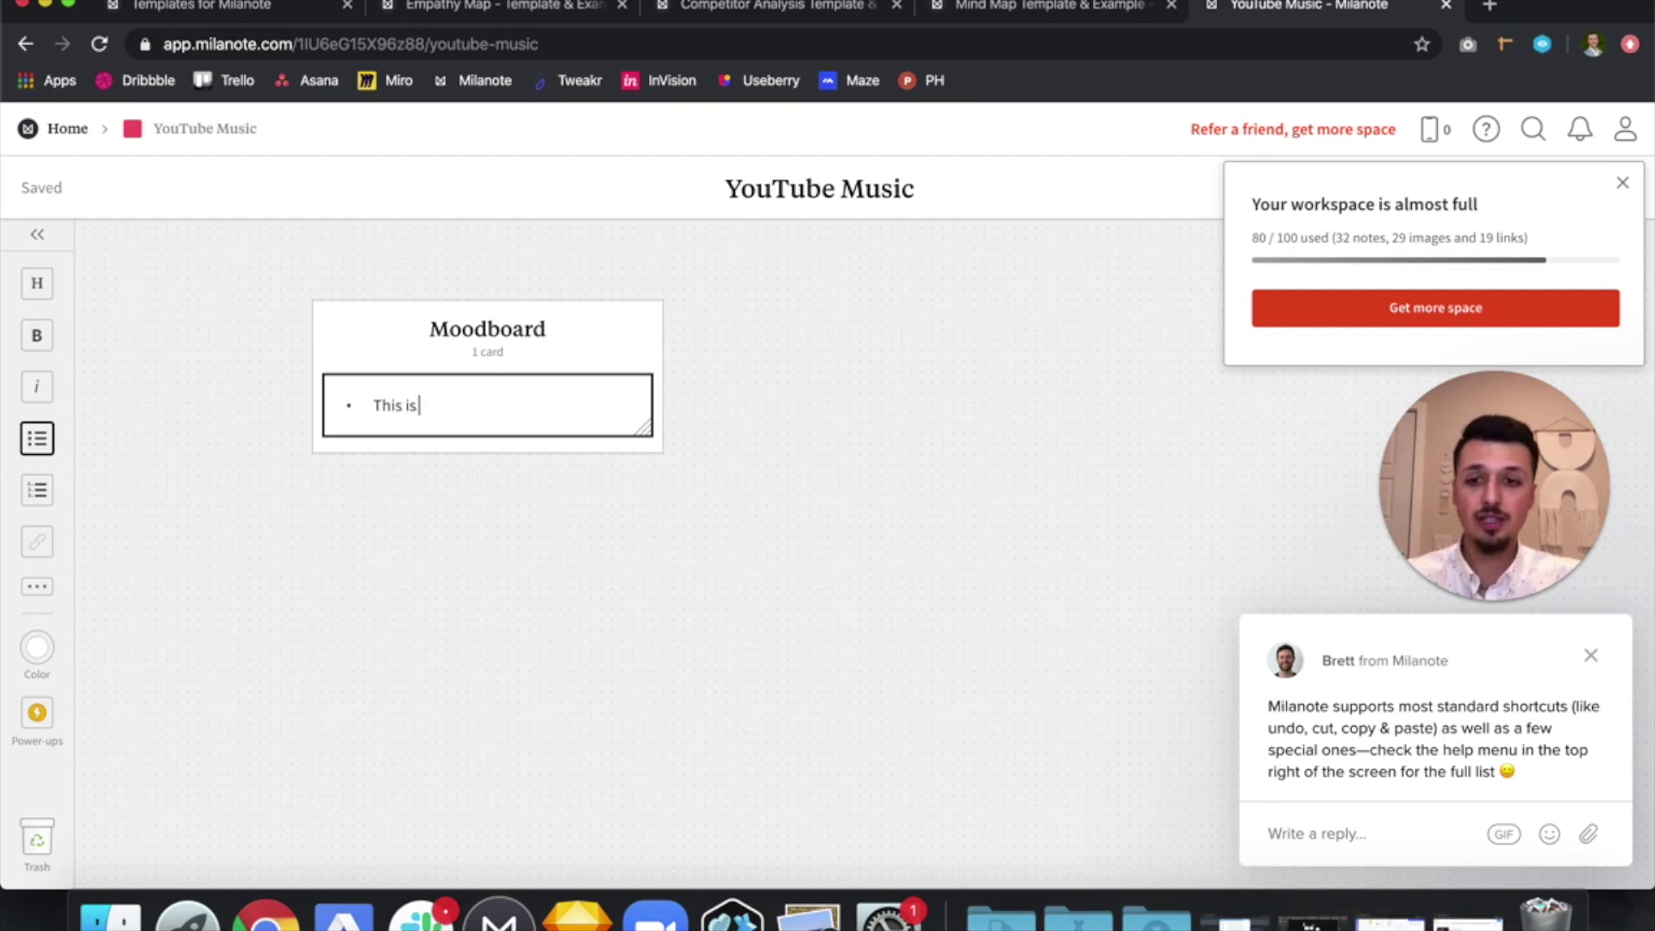
{"action": "type", "text": "This is my first note"}
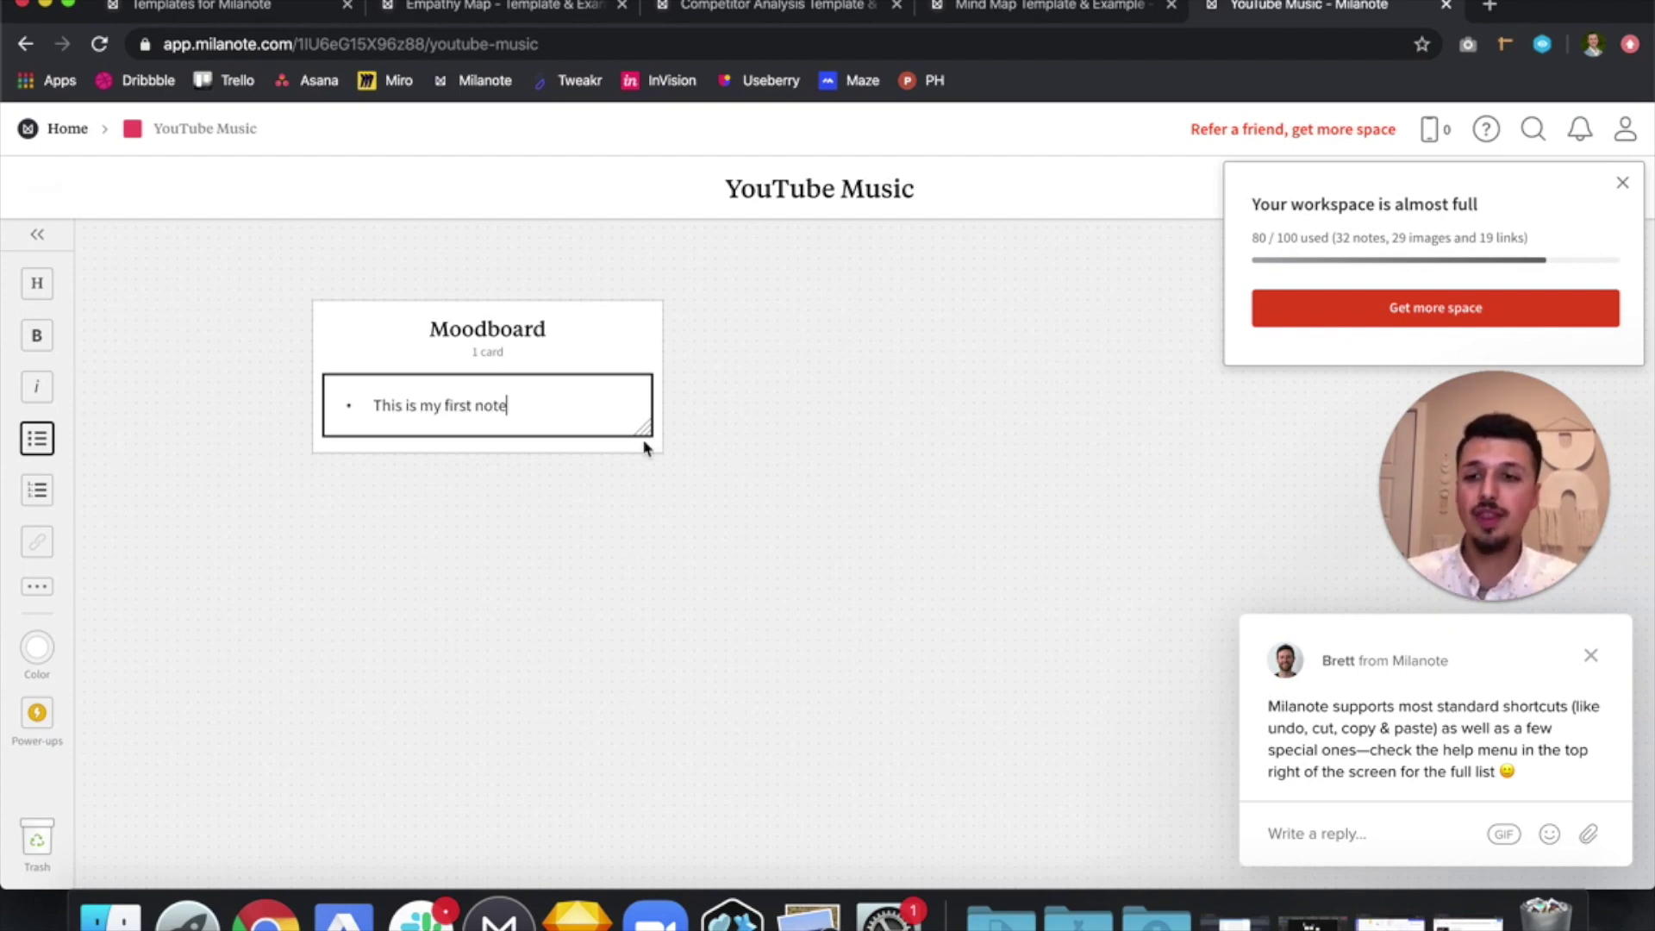
{"action": "left_click", "coordinate": [551, 563]}
{"action": "left_click", "coordinate": [454, 401]}
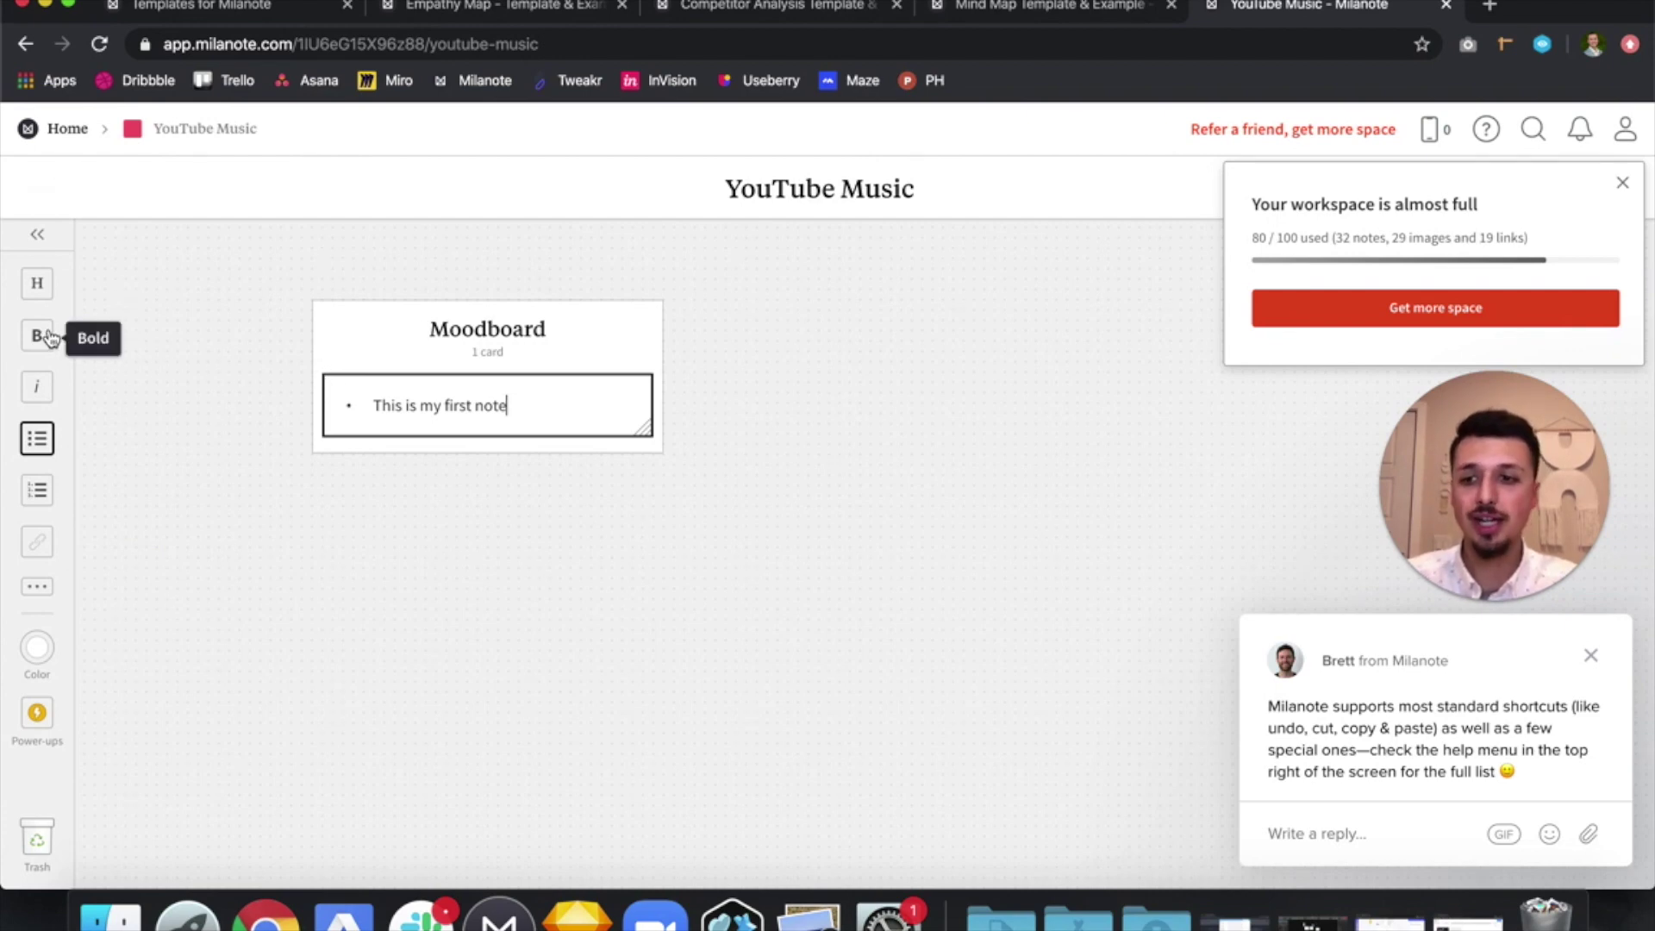
{"action": "left_click", "coordinate": [35, 591]}
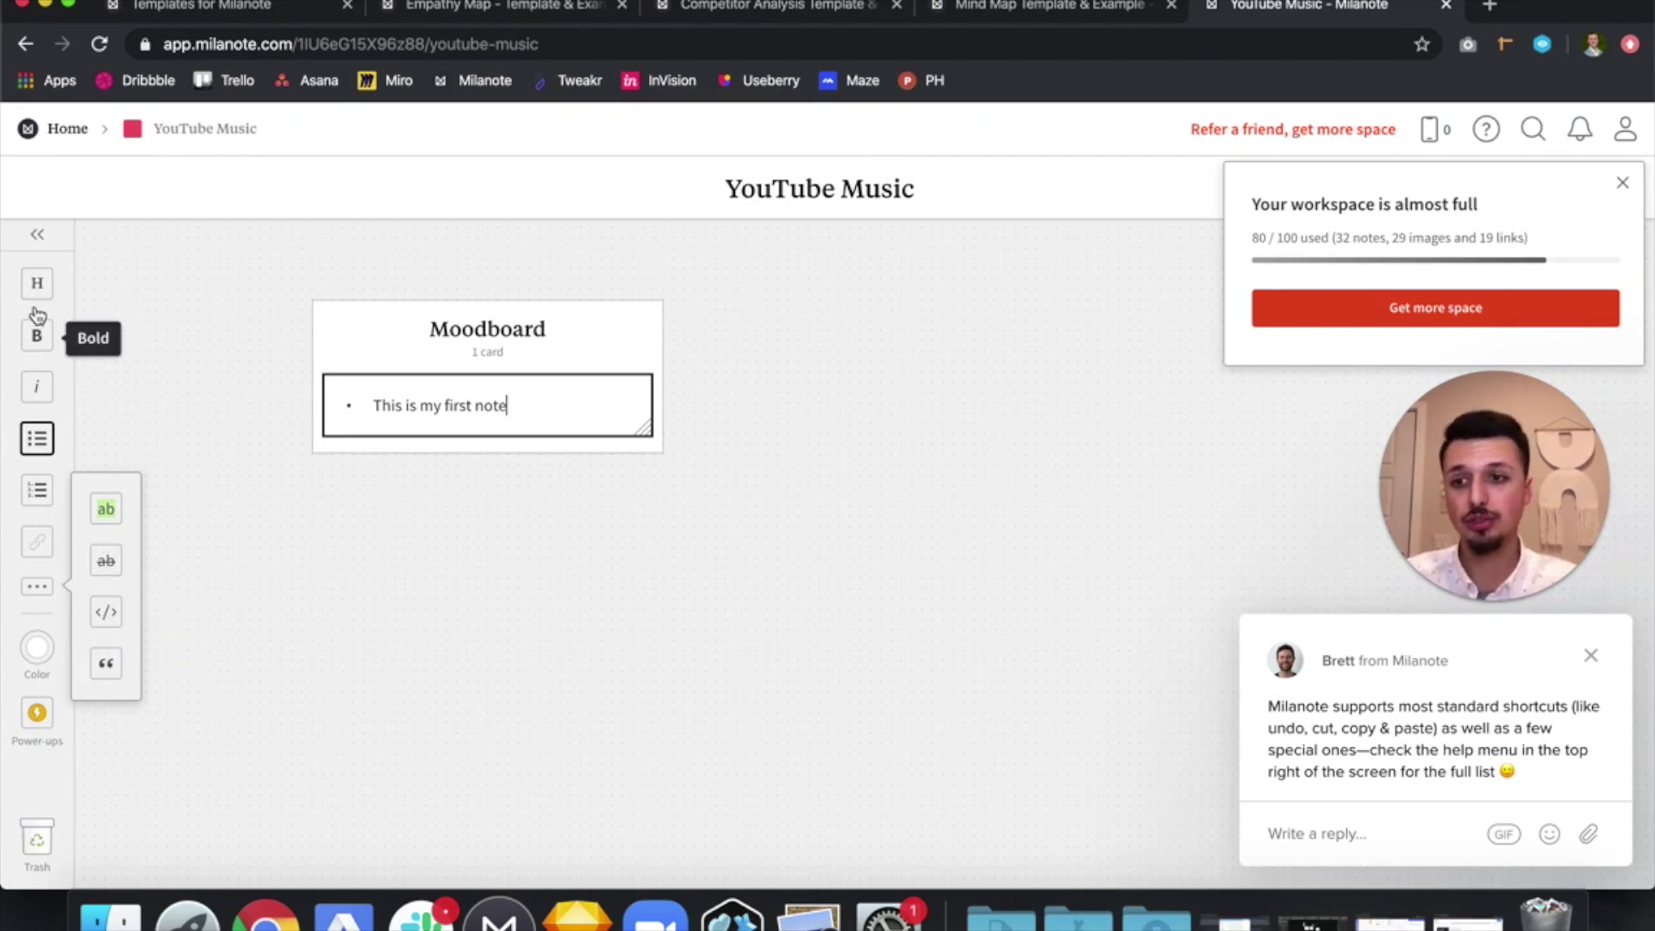
{"action": "left_click", "coordinate": [43, 243]}
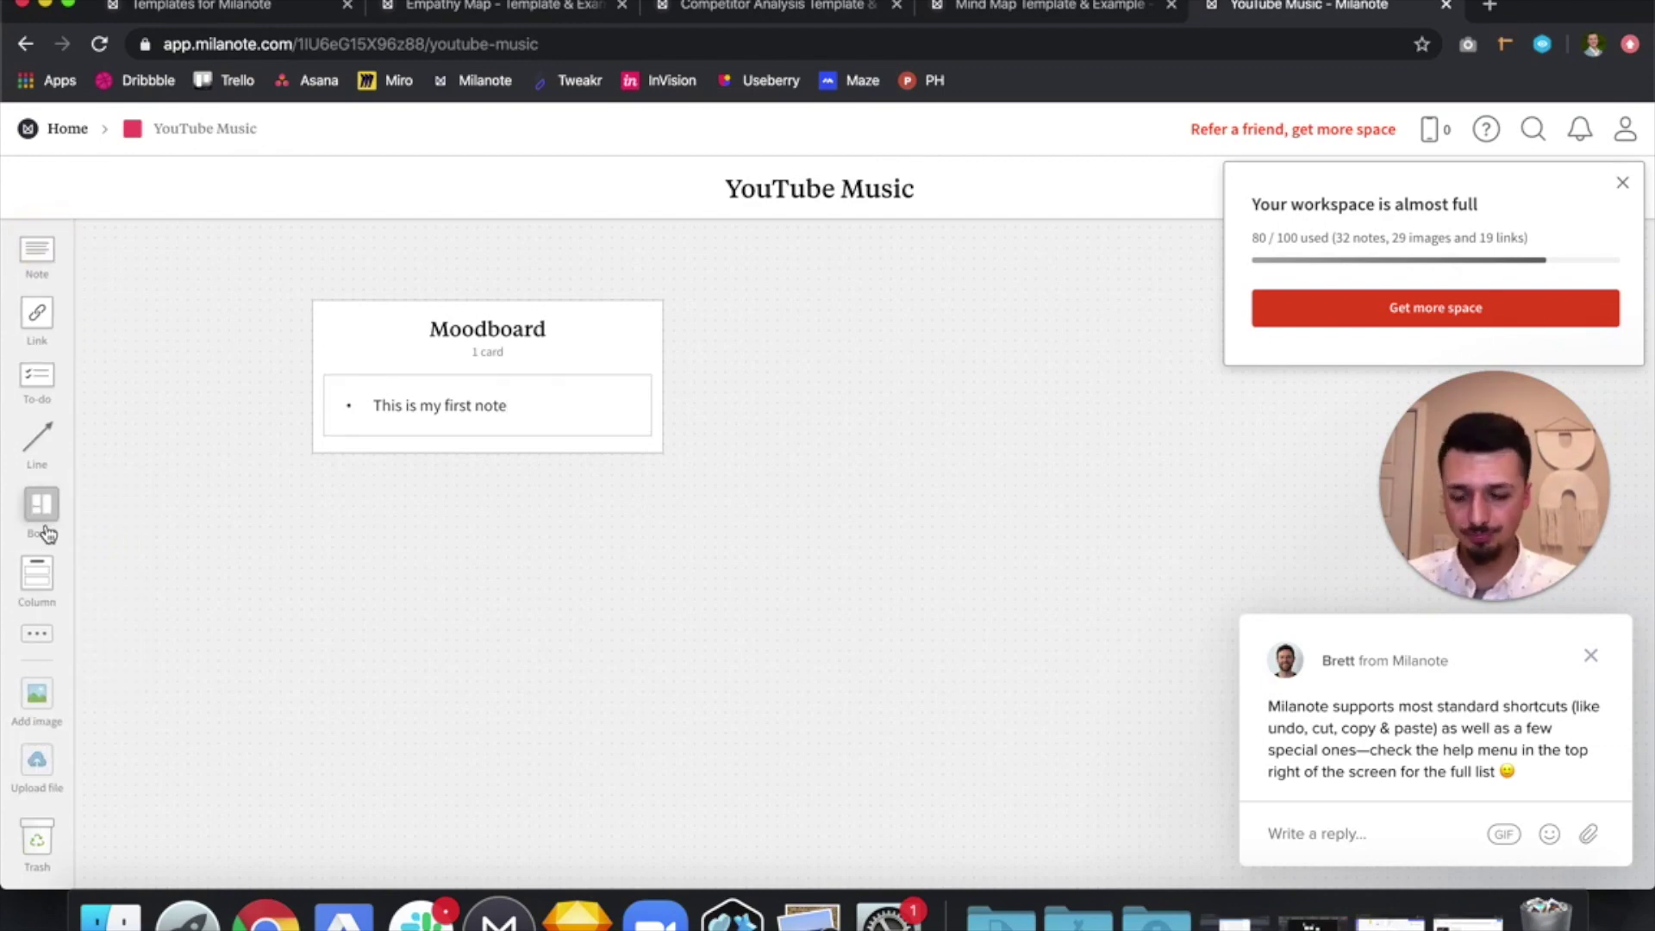
{"action": "left_click", "coordinate": [37, 762]}
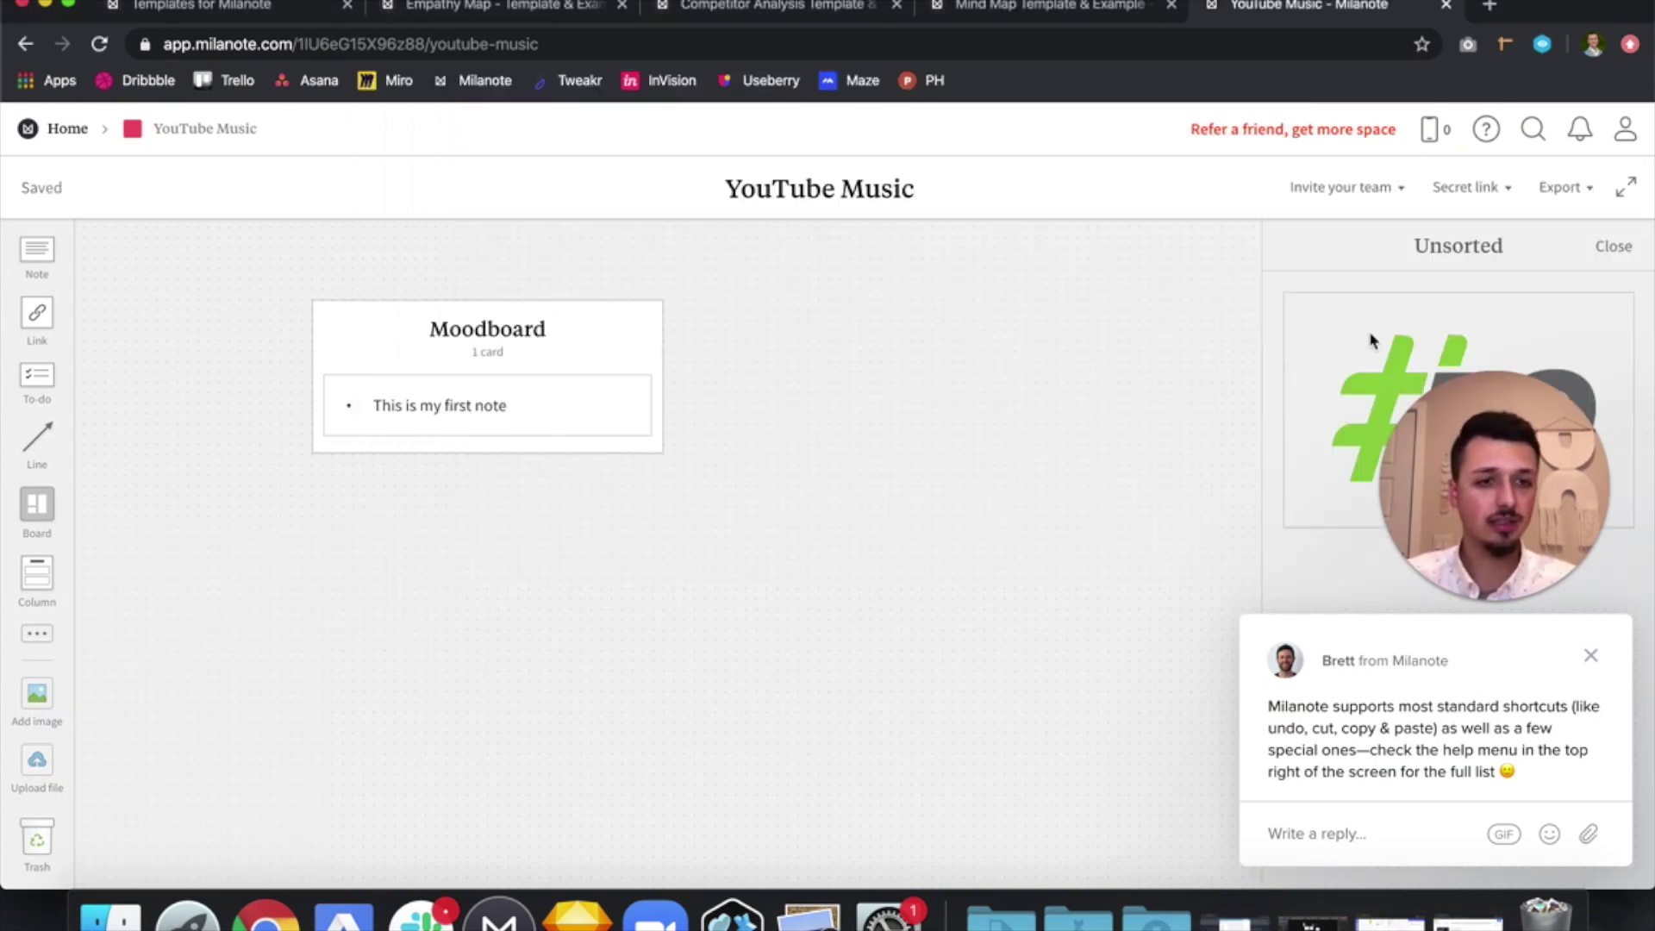
Move the uploaded FQ logo image from Unsorted into the Moodboard column under the note
{"action": "left_click_drag", "start_coordinate": [1371, 341], "coordinate": [469, 436]}
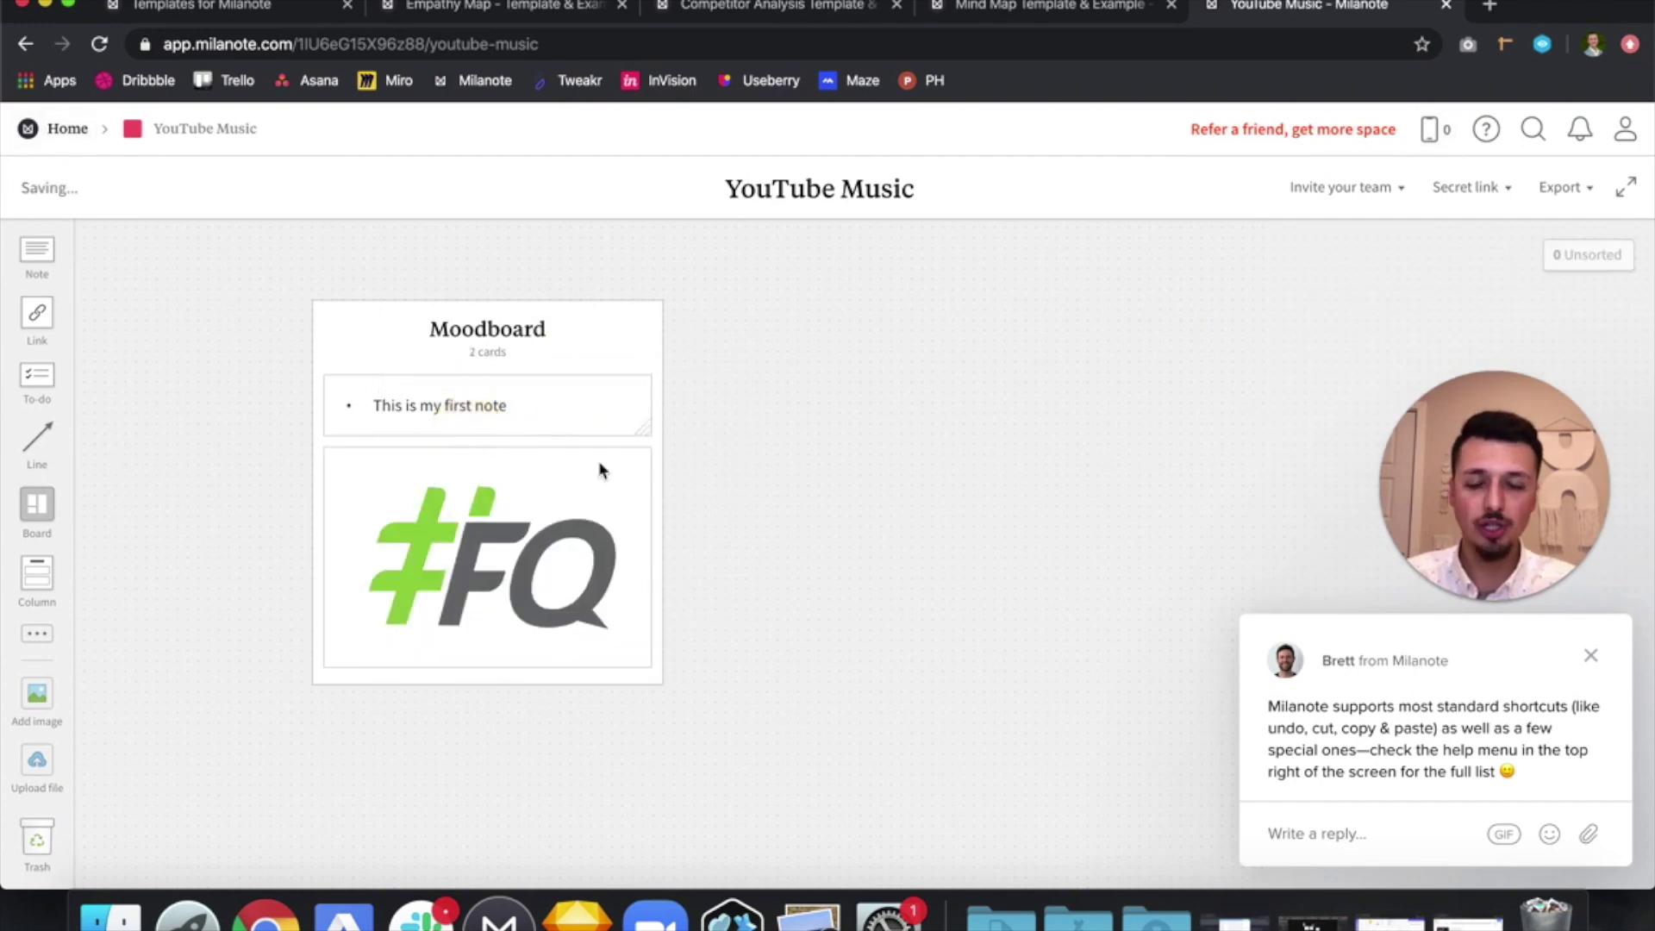
{"action": "scroll", "coordinate": [495, 543], "scroll_direction": "down", "scroll_amount": 1}
{"action": "scroll", "coordinate": [493, 543], "scroll_direction": "up", "scroll_amount": 1}
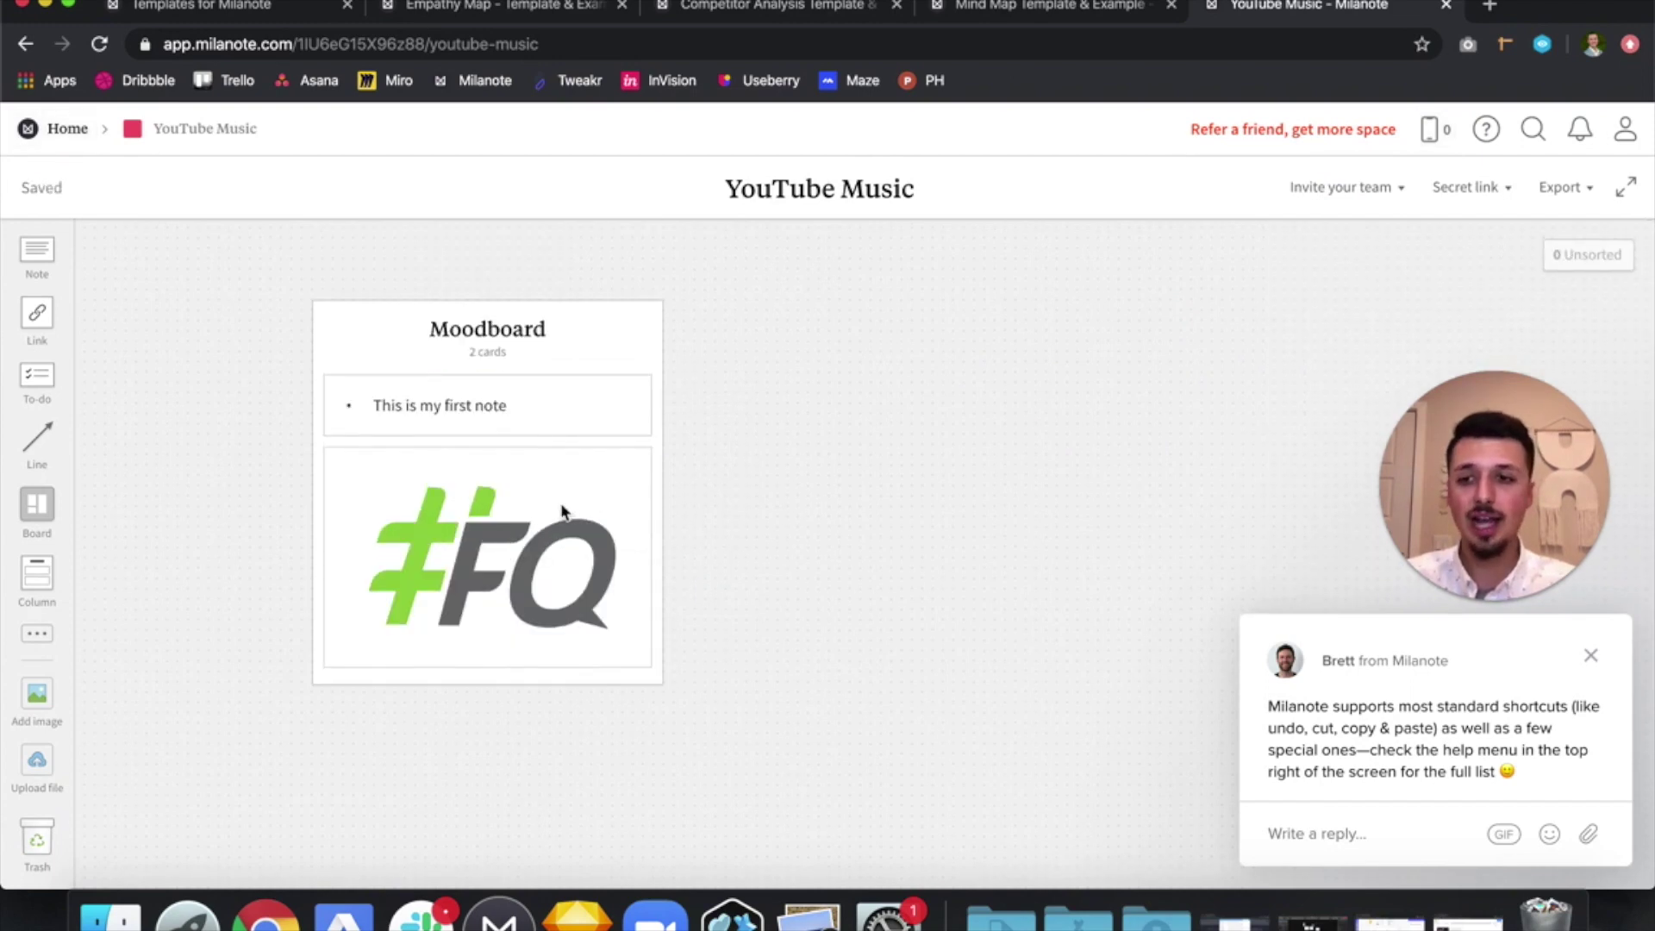
Add a line beside the column and stretch its endpoints into a curved arrow
{"action": "left_click_drag", "start_coordinate": [39, 438], "coordinate": [878, 452]}
{"action": "left_click_drag", "start_coordinate": [807, 536], "coordinate": [1337, 259]}
{"action": "left_click_drag", "start_coordinate": [1160, 311], "coordinate": [1276, 414]}
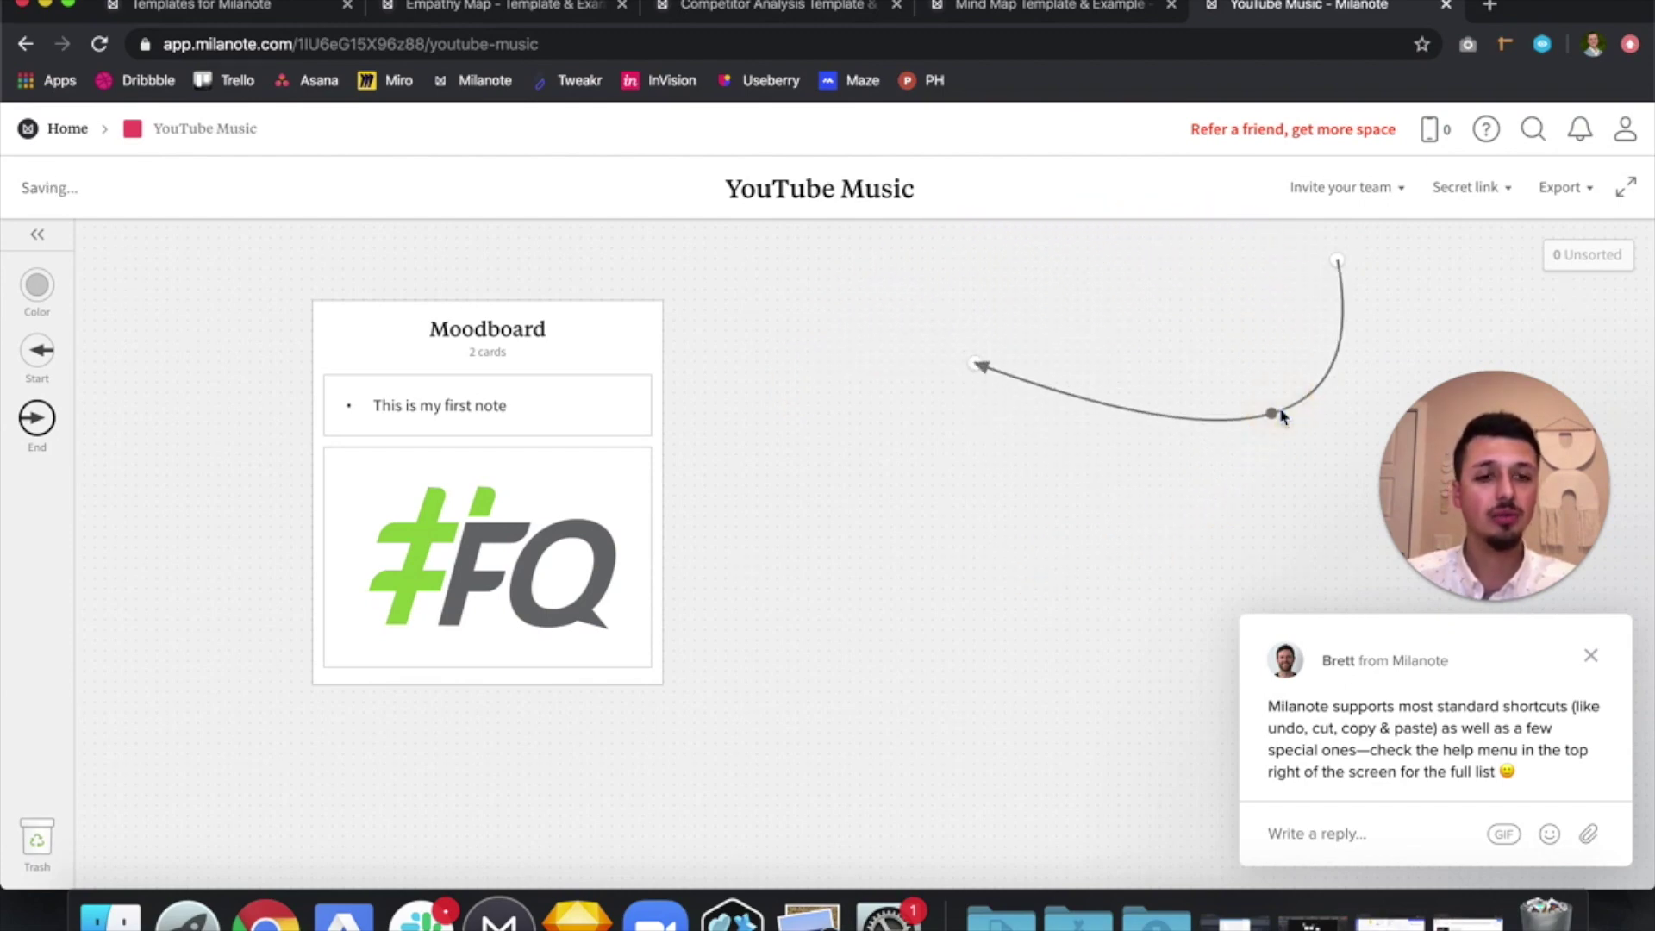
{"action": "left_click", "coordinate": [1587, 194]}
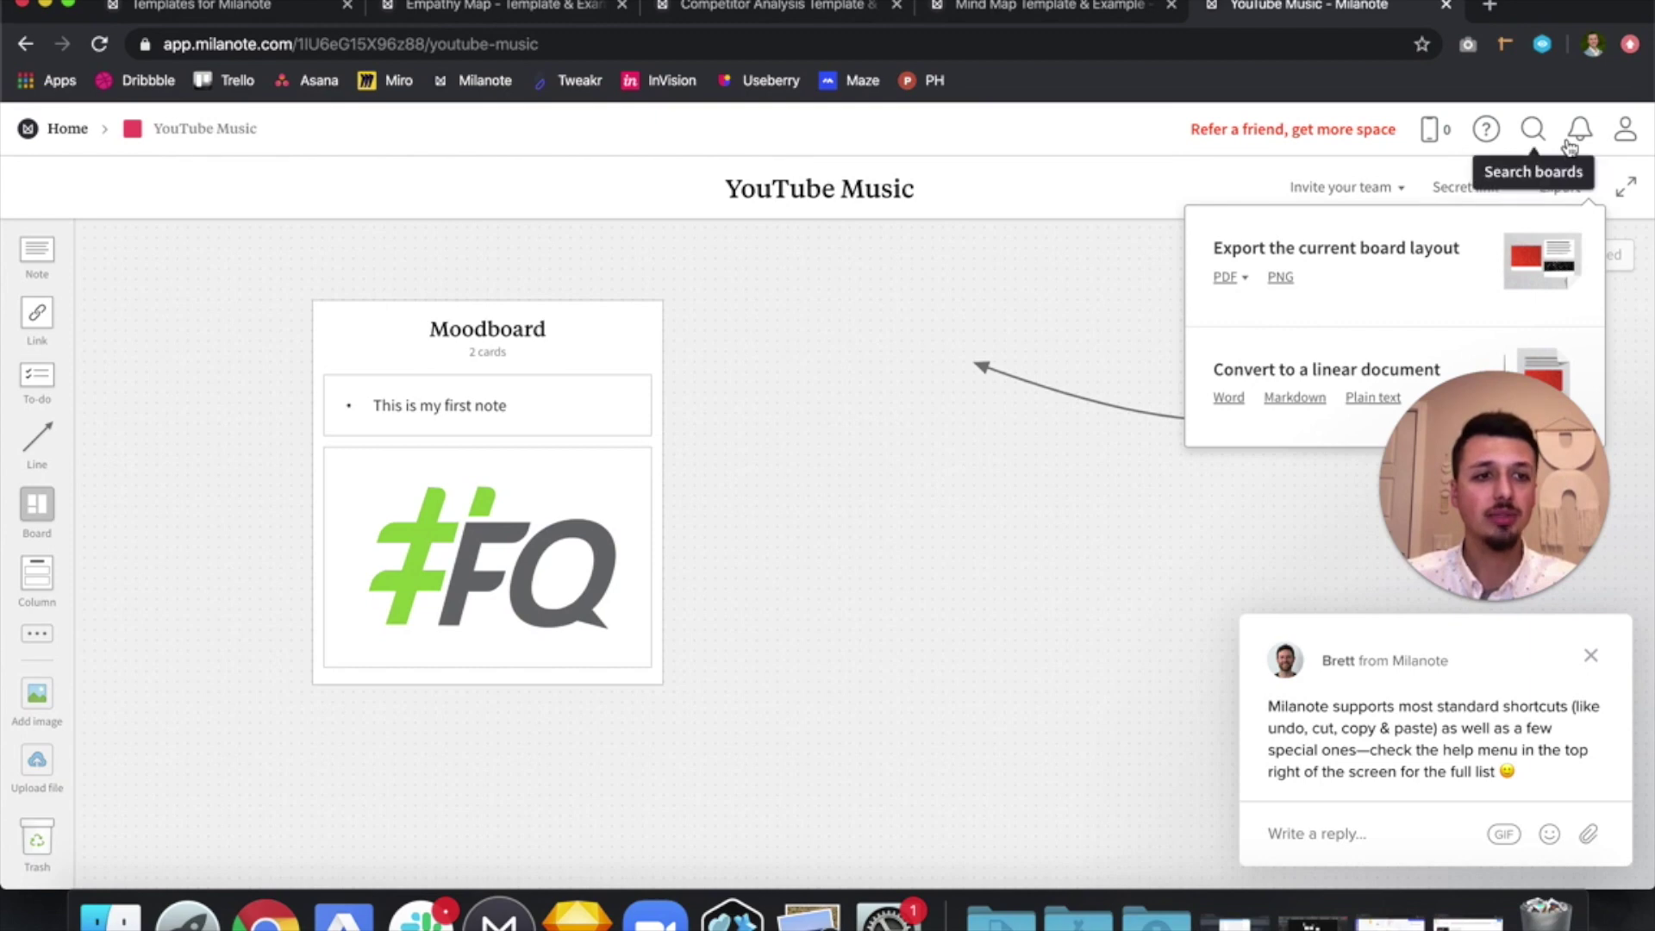
Check the account details and workspace usage, then go to the Templates for Milanote browser tab
{"action": "left_click", "coordinate": [1626, 129]}
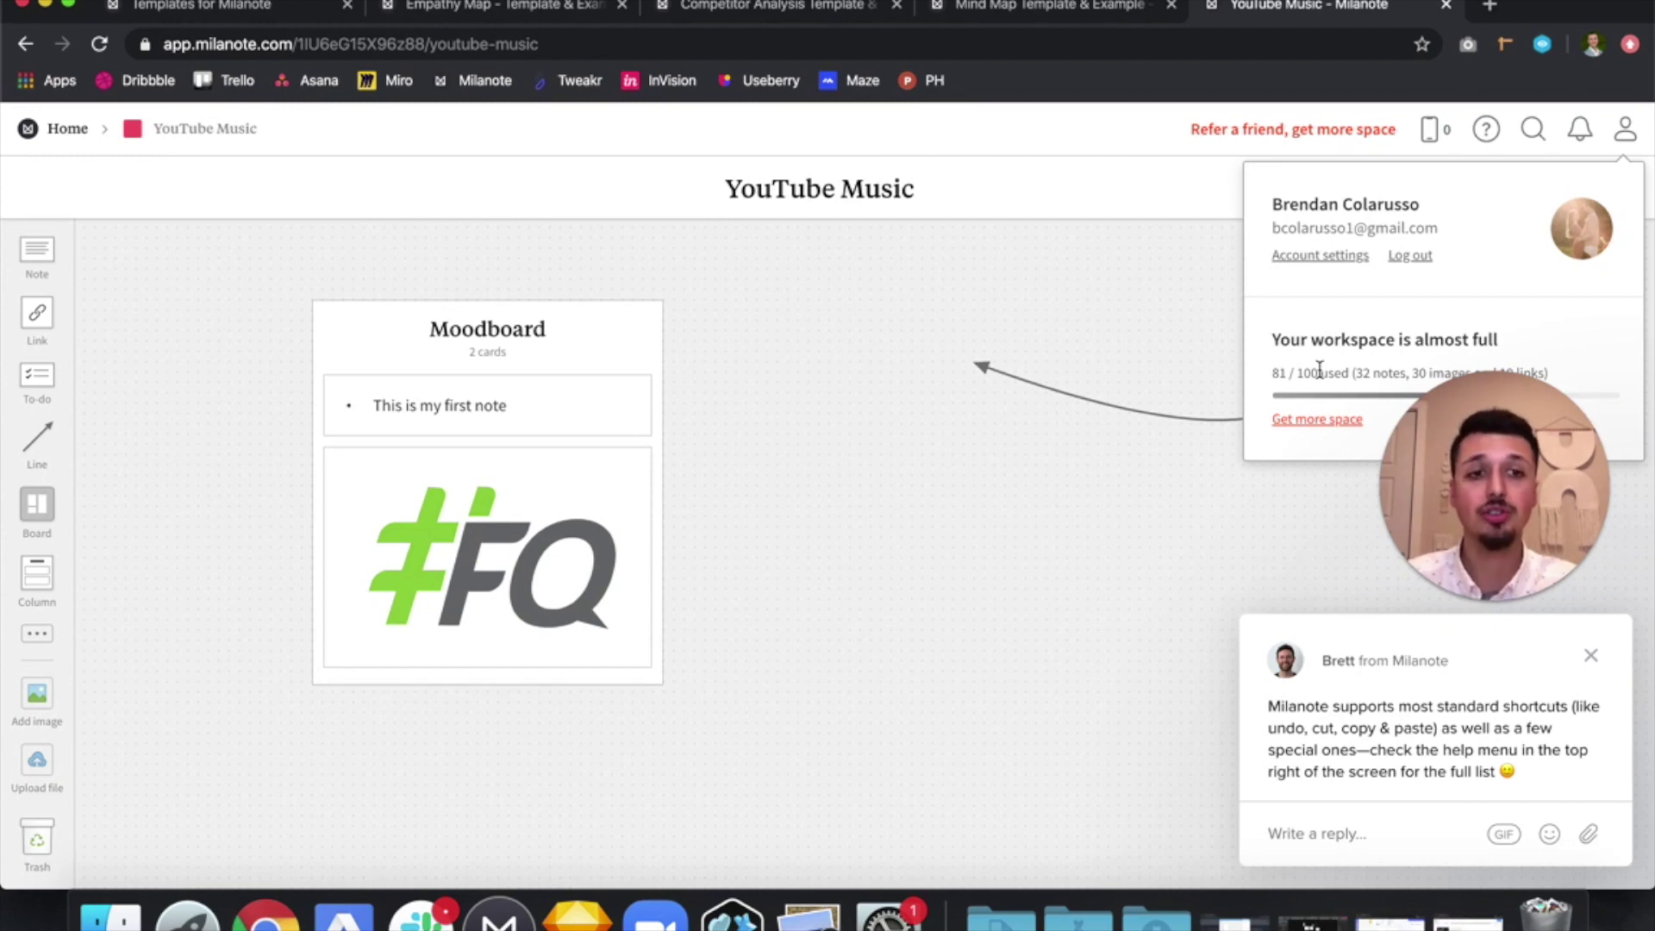
{"action": "left_click", "coordinate": [884, 382]}
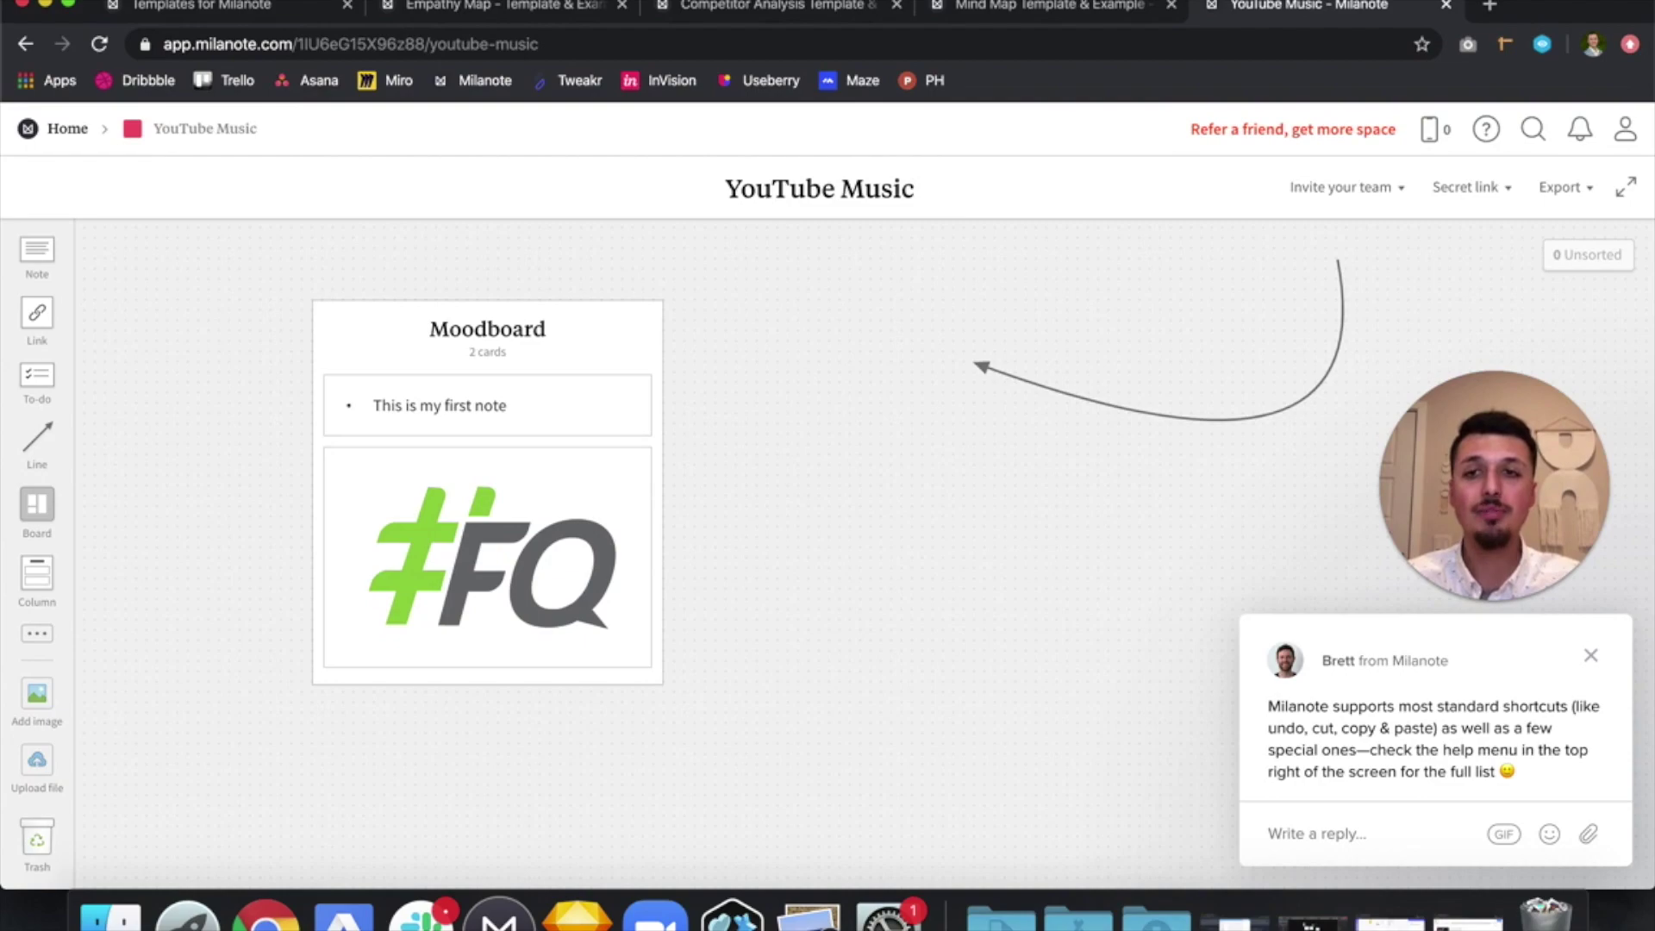
{"action": "left_click", "coordinate": [276, 9]}
{"action": "scroll", "coordinate": [478, 176], "scroll_direction": "up", "scroll_amount": 20}
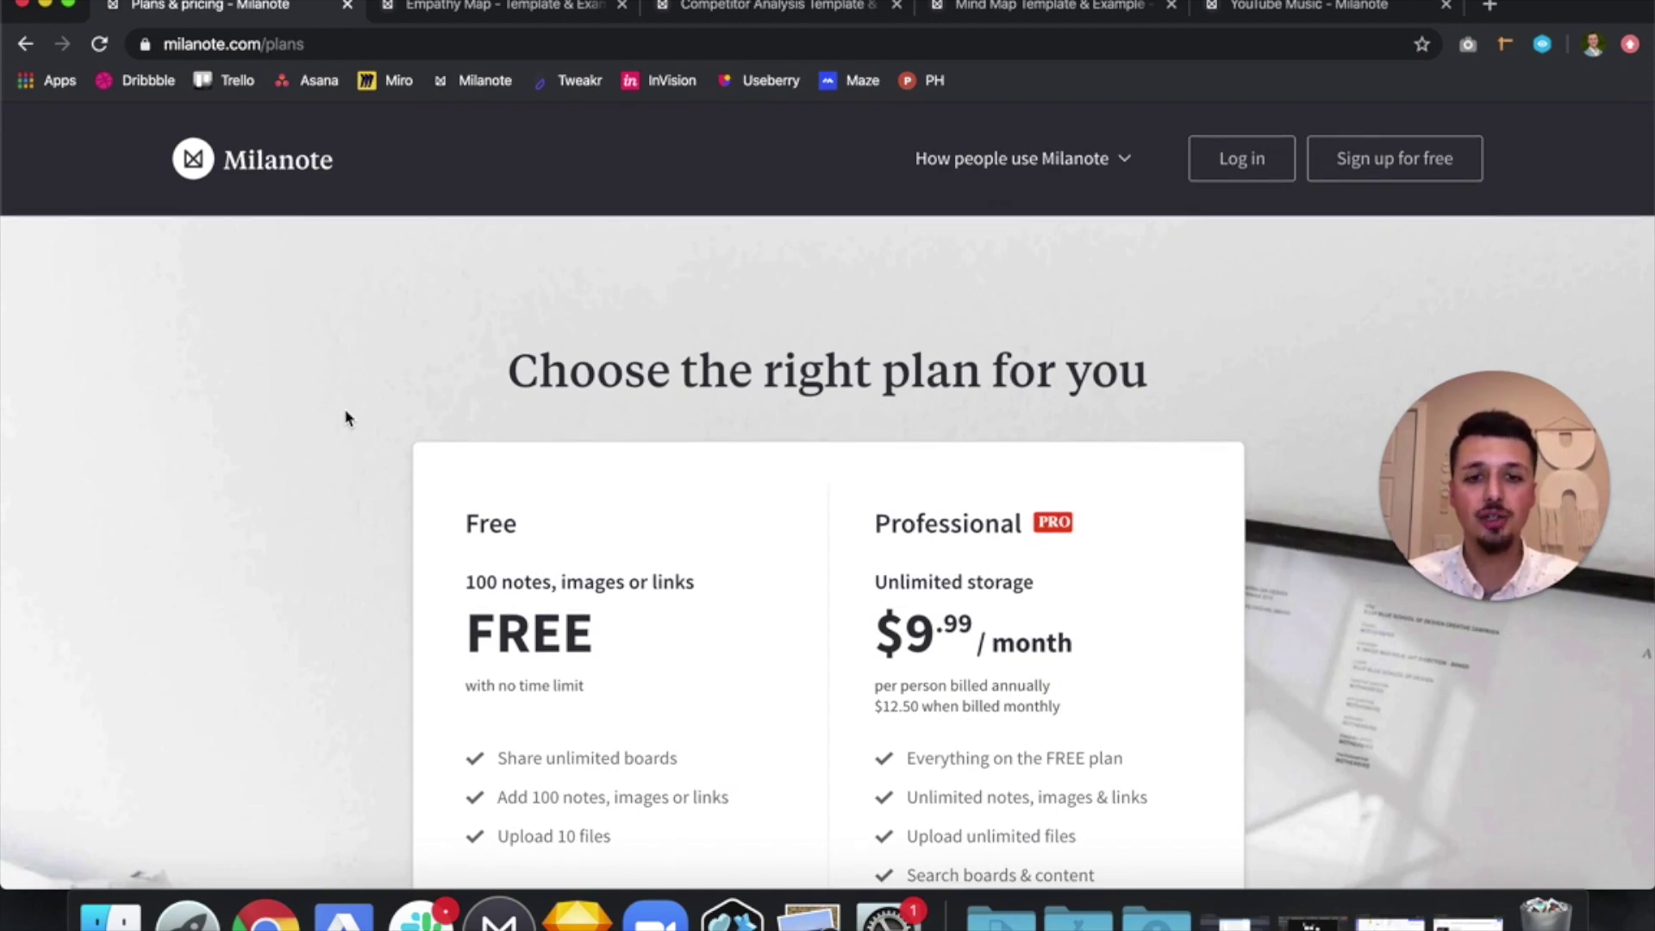
Scroll down the plans page to show the full Free vs Professional plan comparison
{"action": "scroll", "coordinate": [346, 418], "scroll_direction": "down", "scroll_amount": 3}
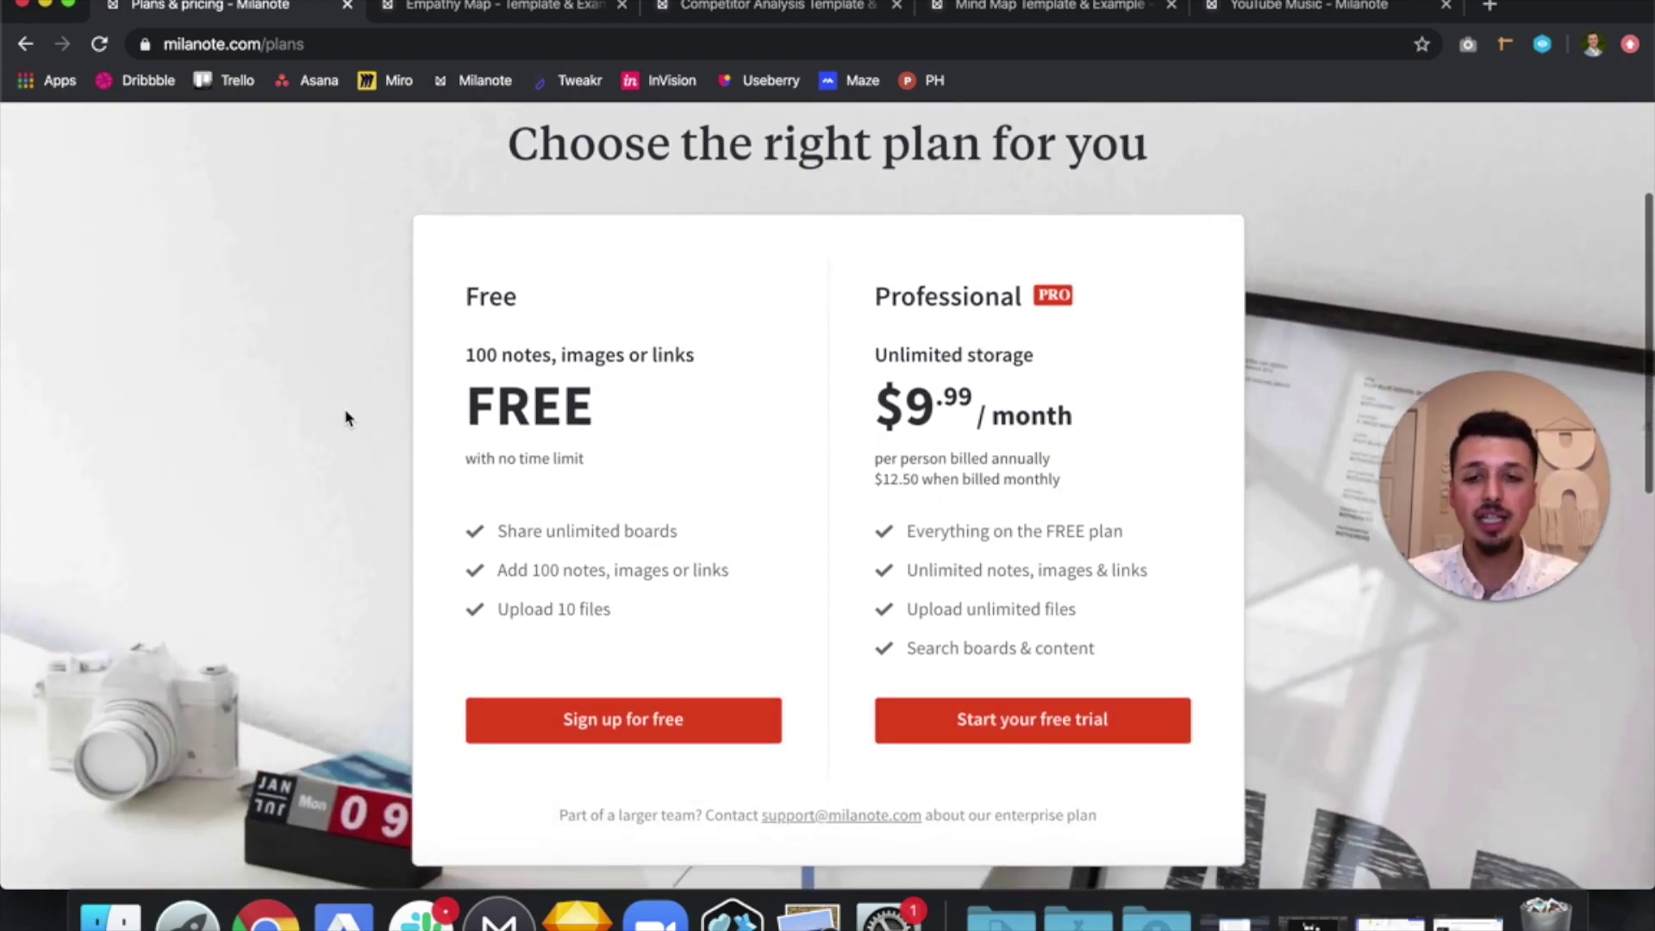
{"action": "scroll", "coordinate": [345, 418], "scroll_direction": "down", "scroll_amount": 1}
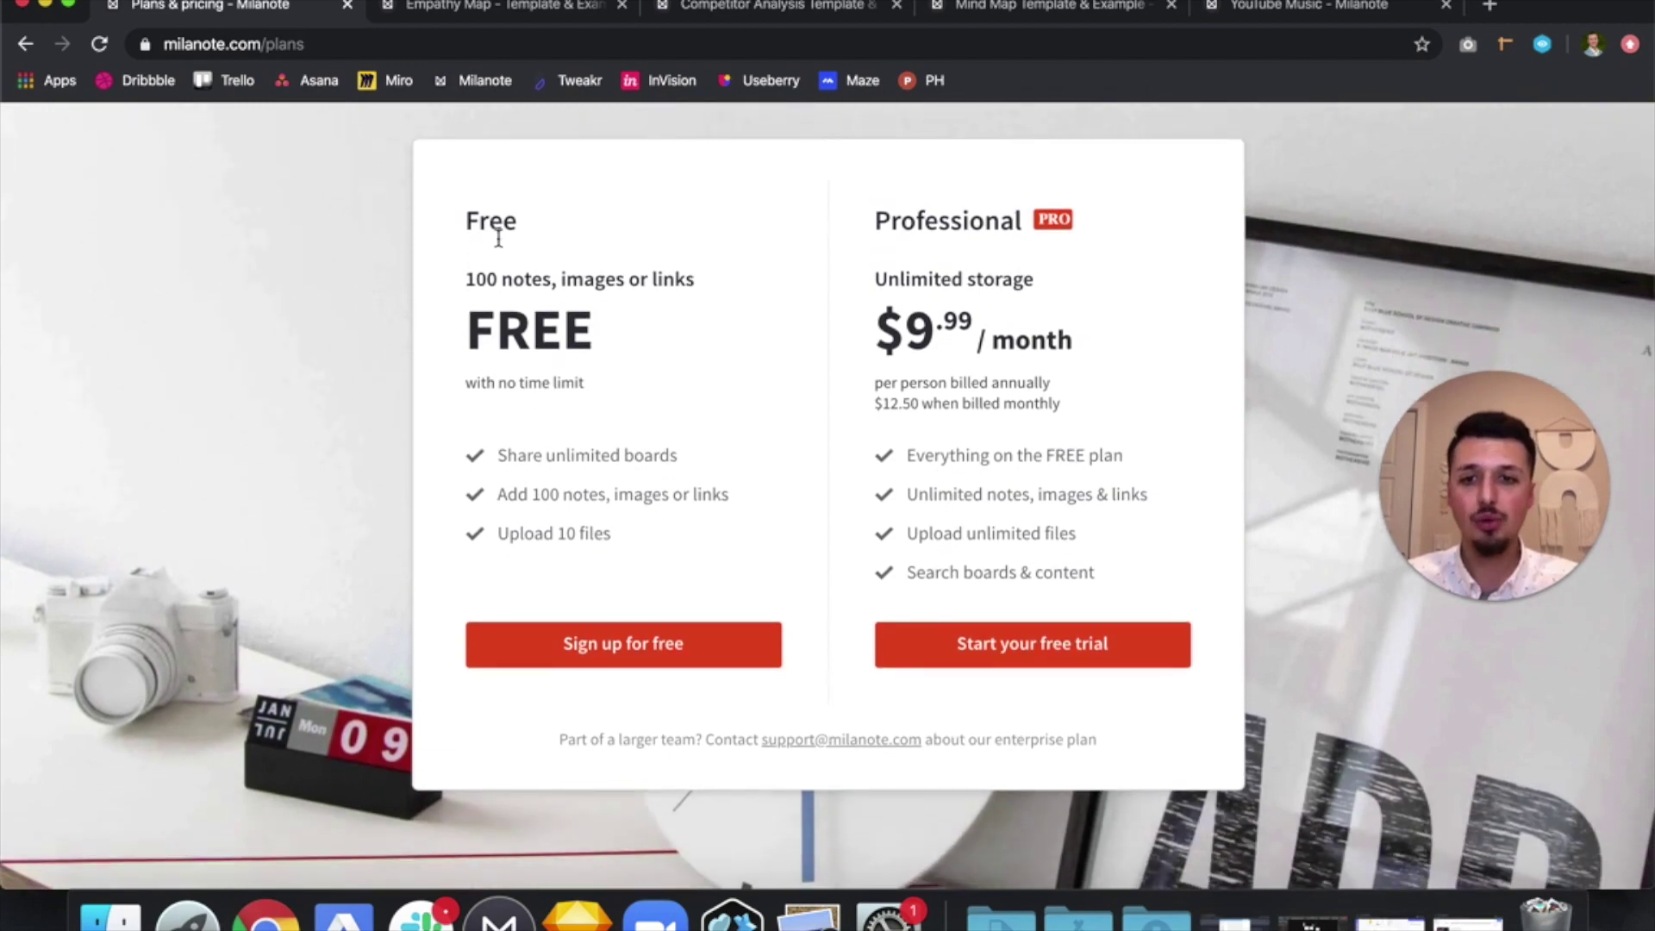